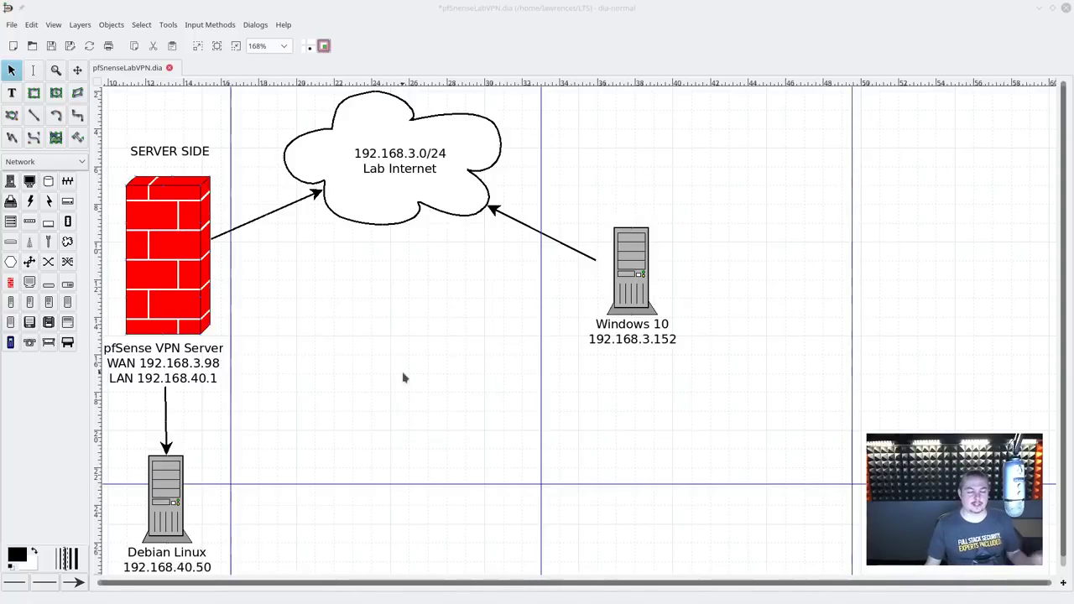
# Step: Select the Lab Internet cloud, Windows 10 server and Debian Linux server in the lab
pyautogui.click(445, 182)
pyautogui.click(657, 327)
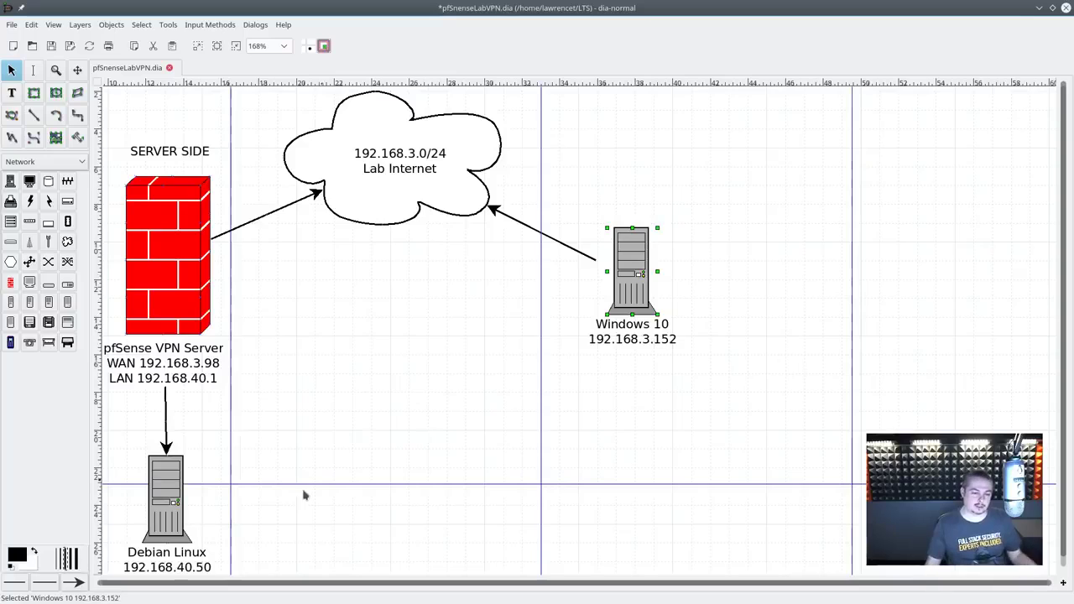
pyautogui.click(167, 480)
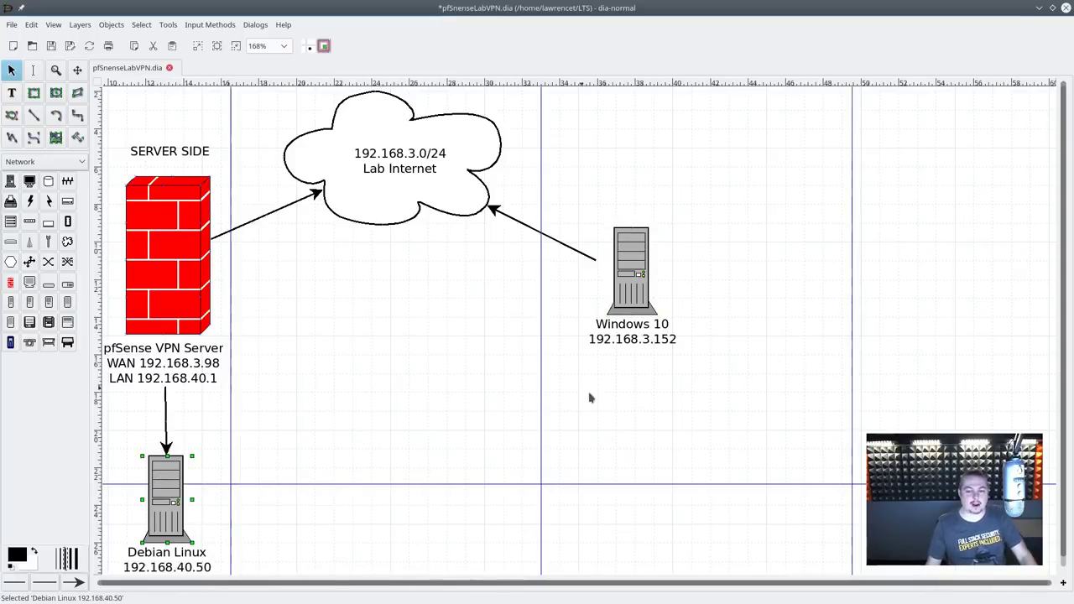
pyautogui.click(433, 171)
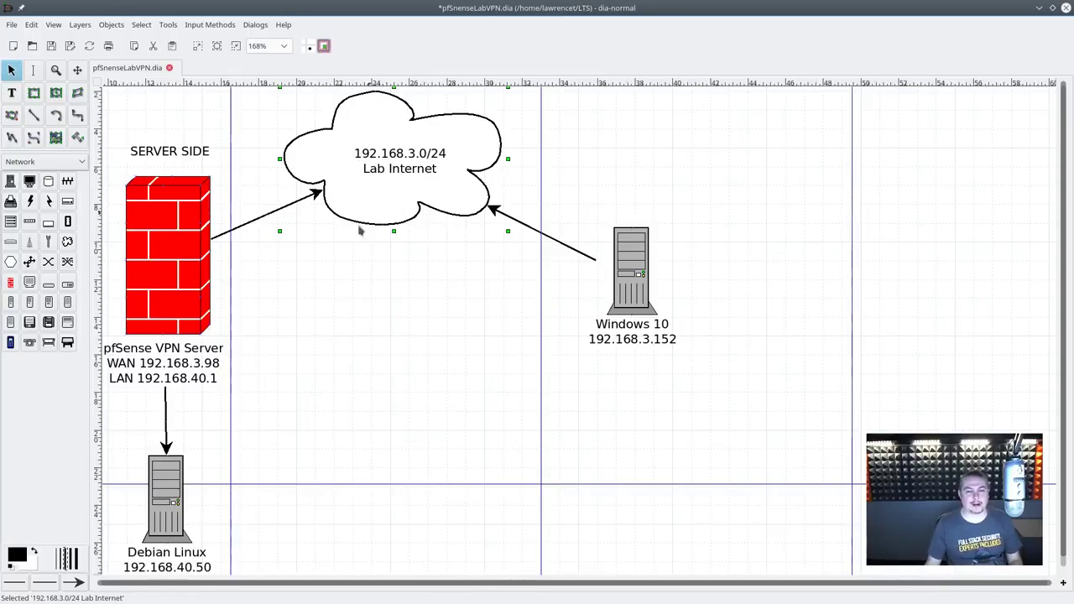
pyautogui.click(643, 294)
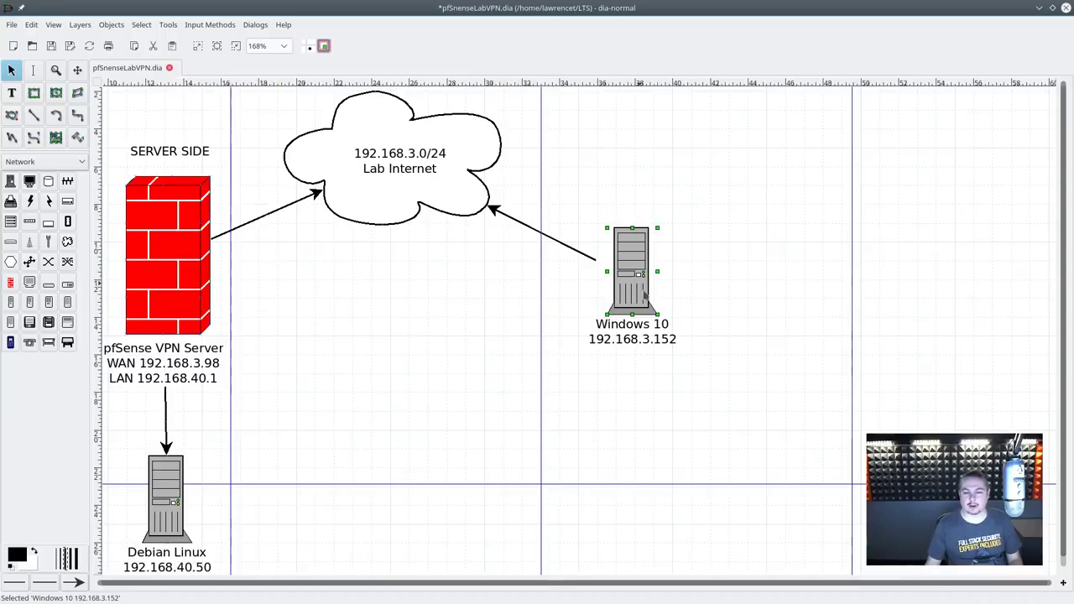
pyautogui.click(163, 515)
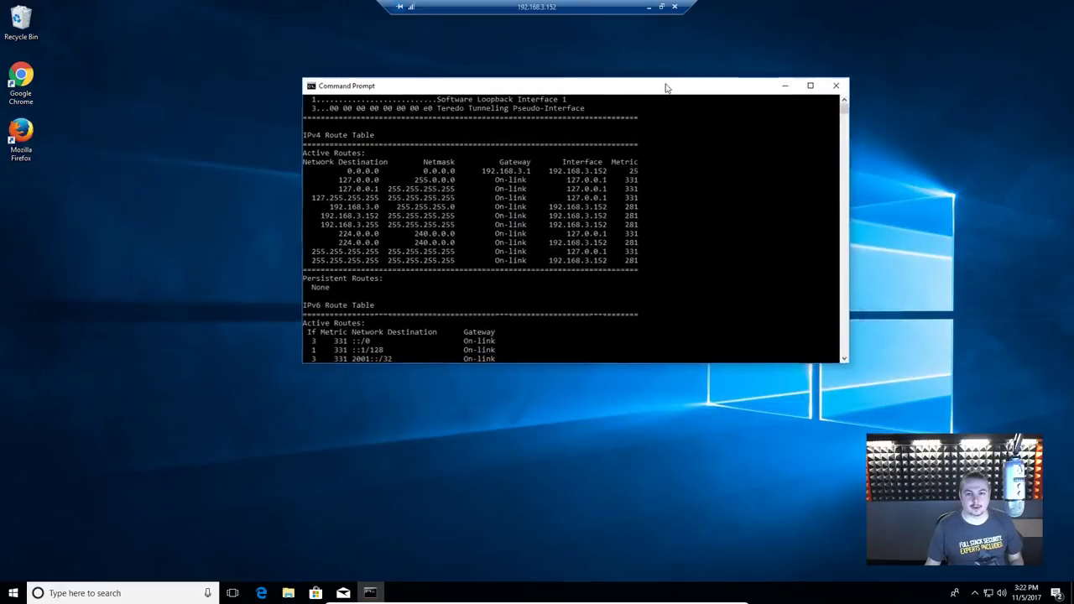
# Step: Show the Windows 10 client's routing table with route print
pyautogui.moveTo(666, 86); pyautogui.dragTo(592, 79)
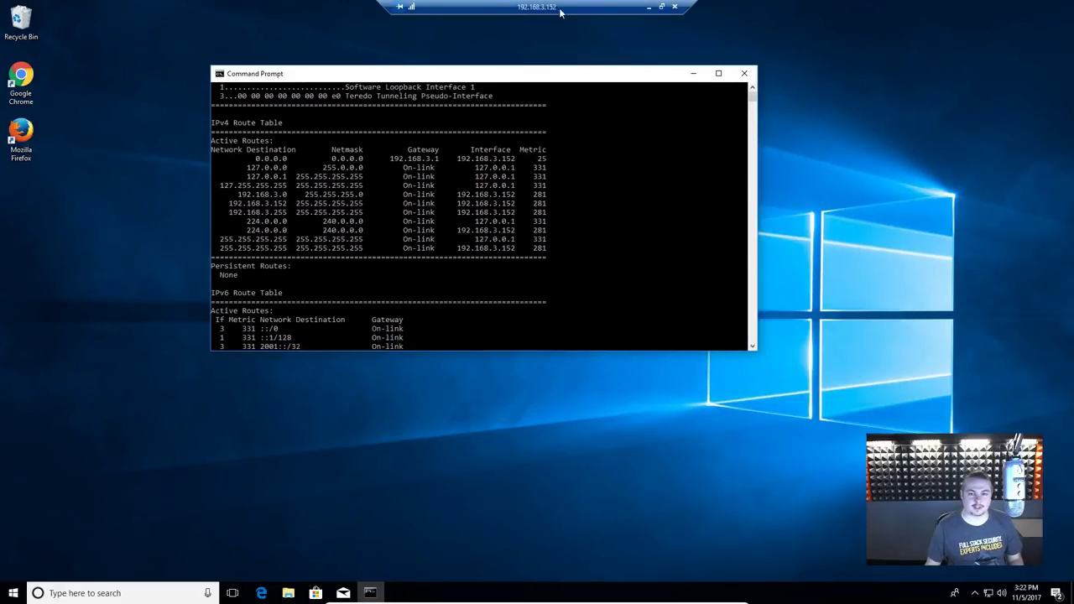
pyautogui.click(596, 209)
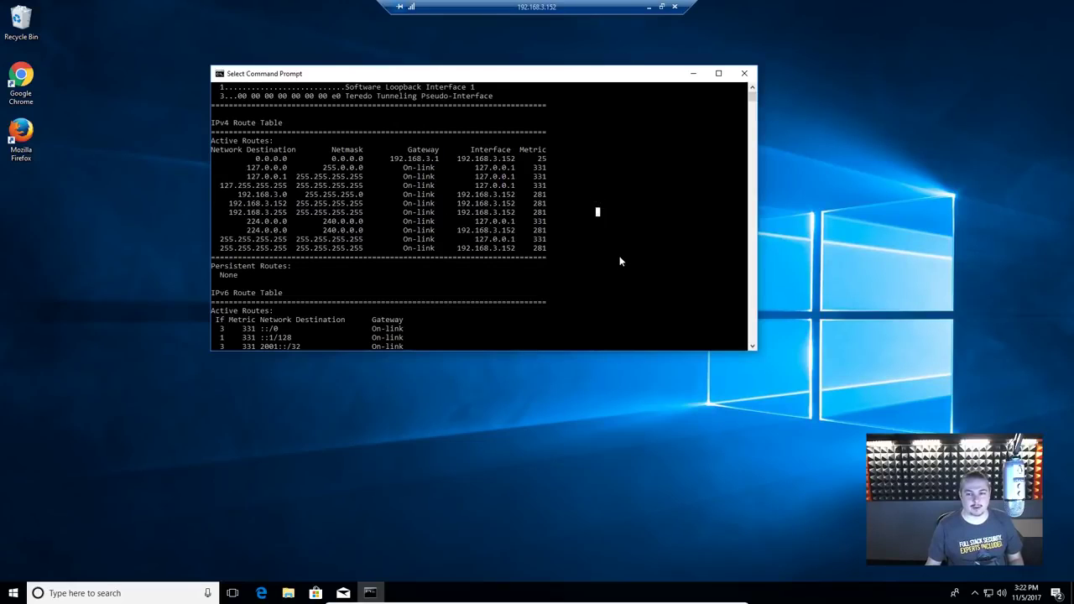
pyautogui.scroll(-4, 608, 257)
pyautogui.write('route print')
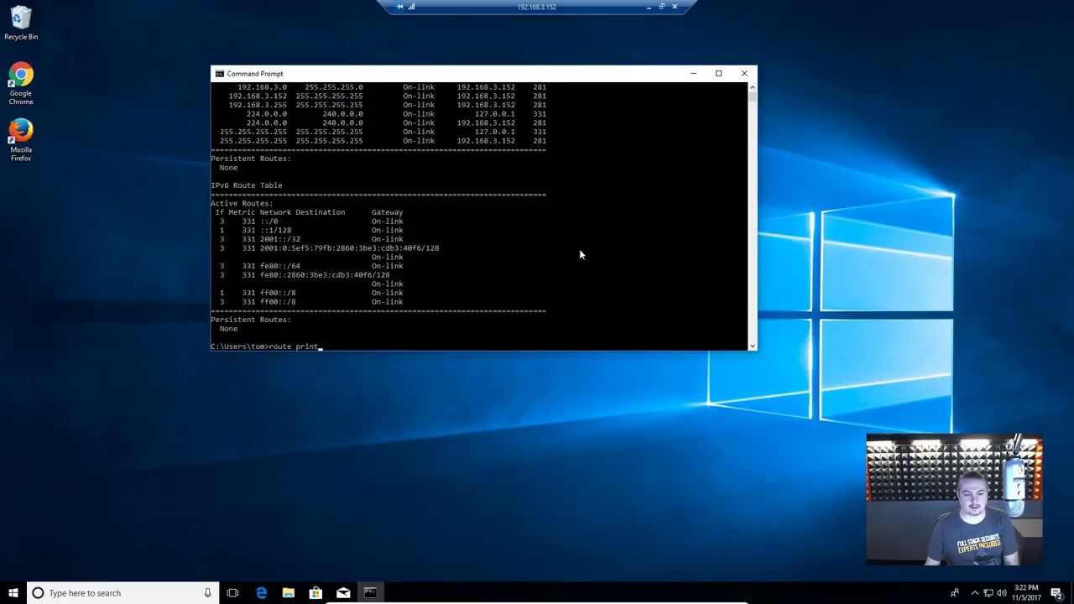
pyautogui.press('Return')
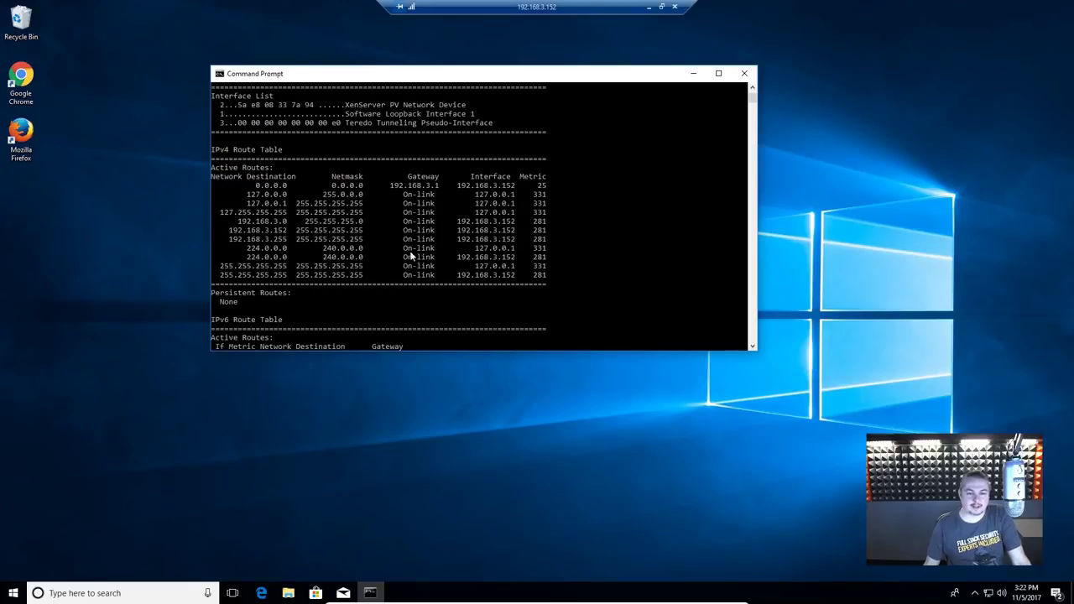
# Step: Ping news.com successfully and 192.168.40.50 without reply, then leave the remote desktop
pyautogui.scroll(-7, 586, 268)
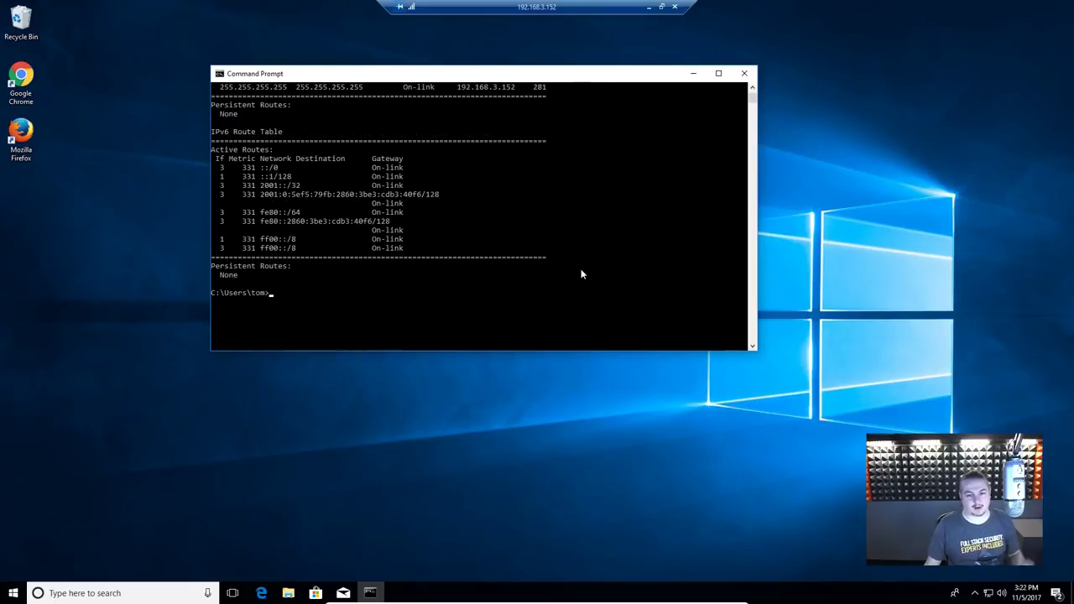
pyautogui.write('ing news.com')
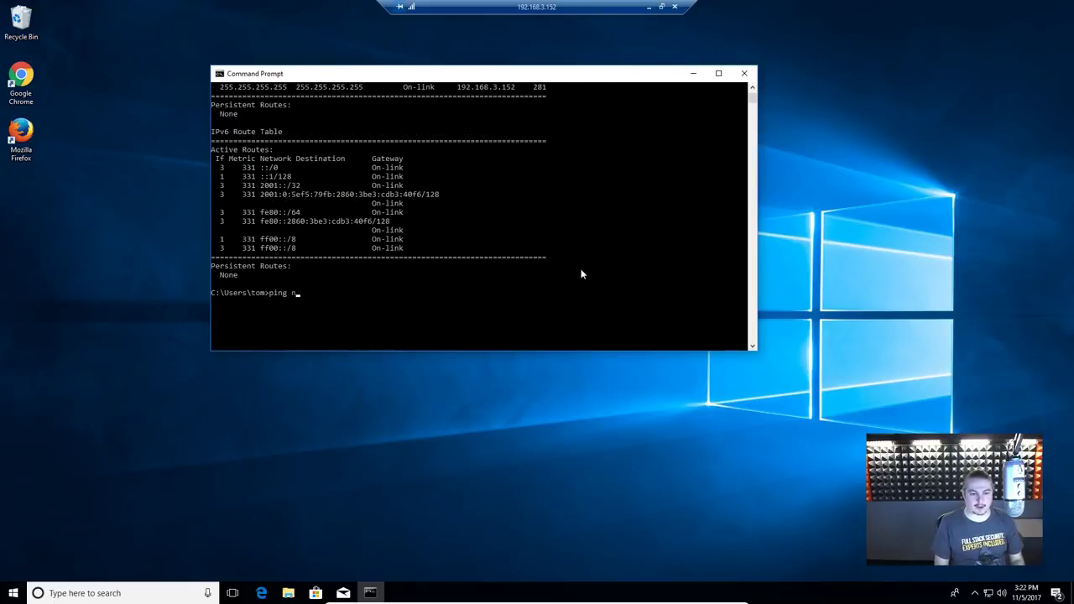
pyautogui.press('Return')
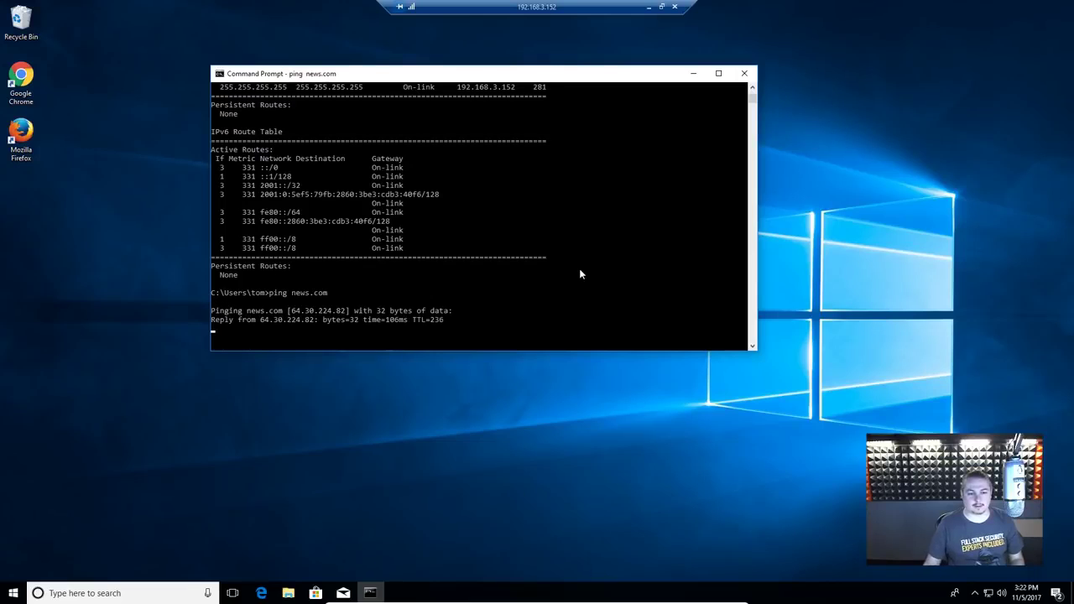
pyautogui.hotkey('ctrl', 'c')
pyautogui.write('ping 1')
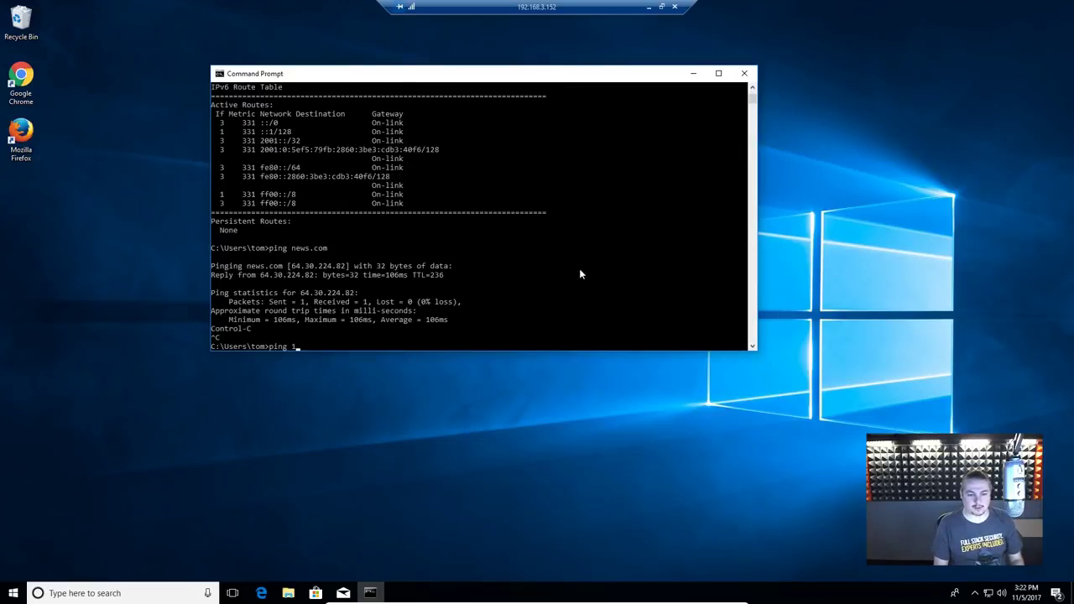
pyautogui.write('92.168.')
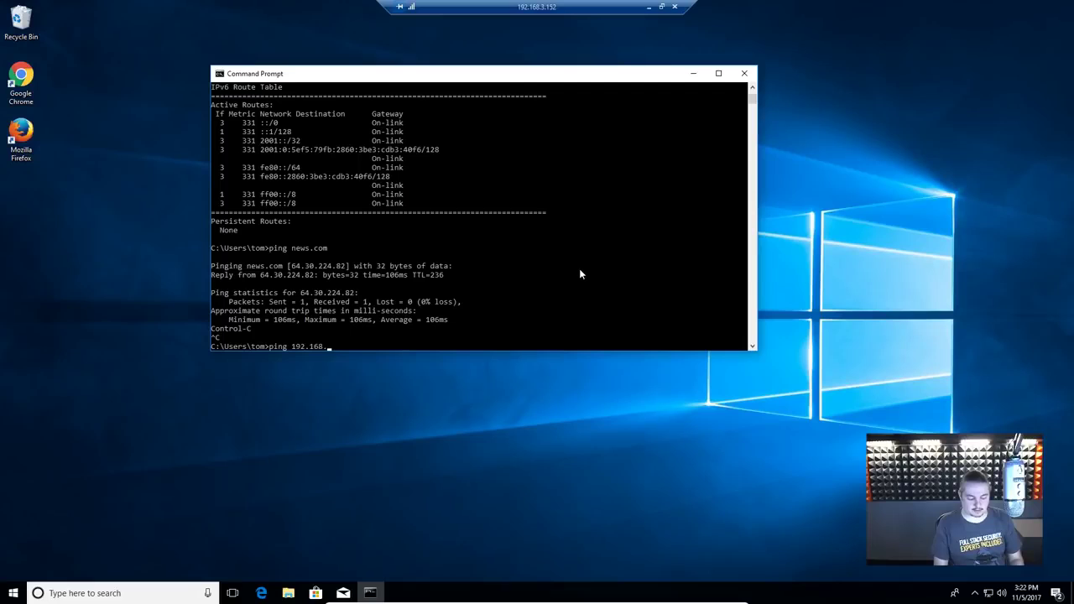
pyautogui.write('40.50')
pyautogui.press('Return')
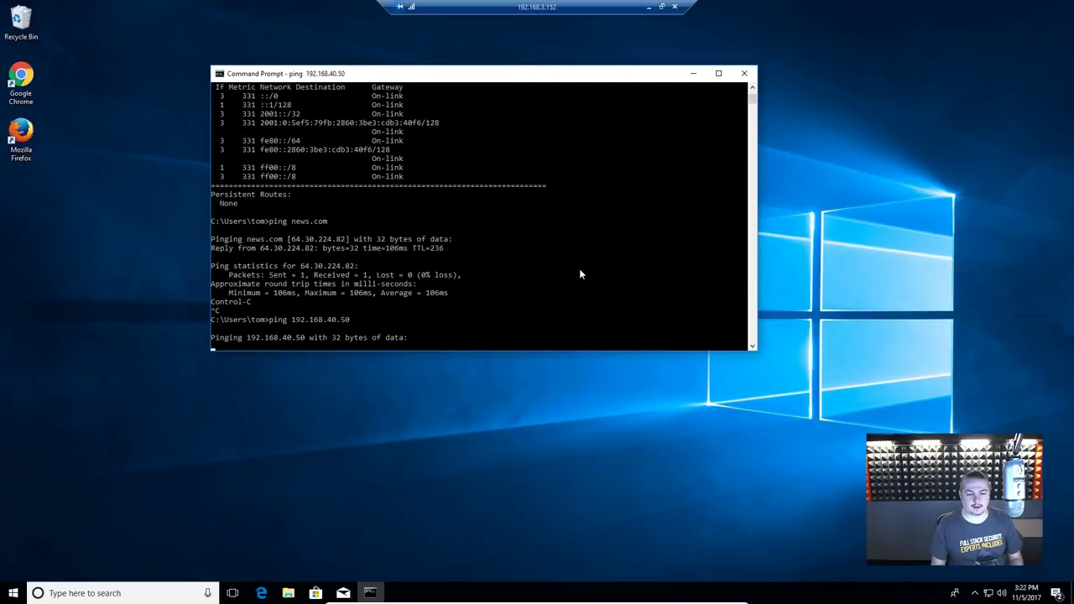
pyautogui.hotkey('ctrl', 'c')
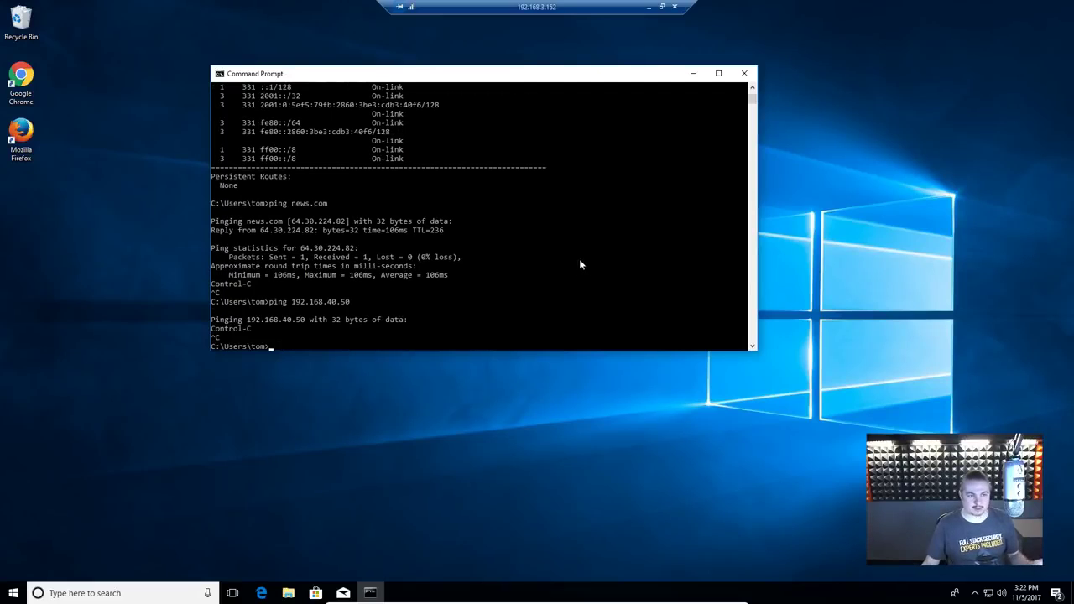
pyautogui.click(649, 10)
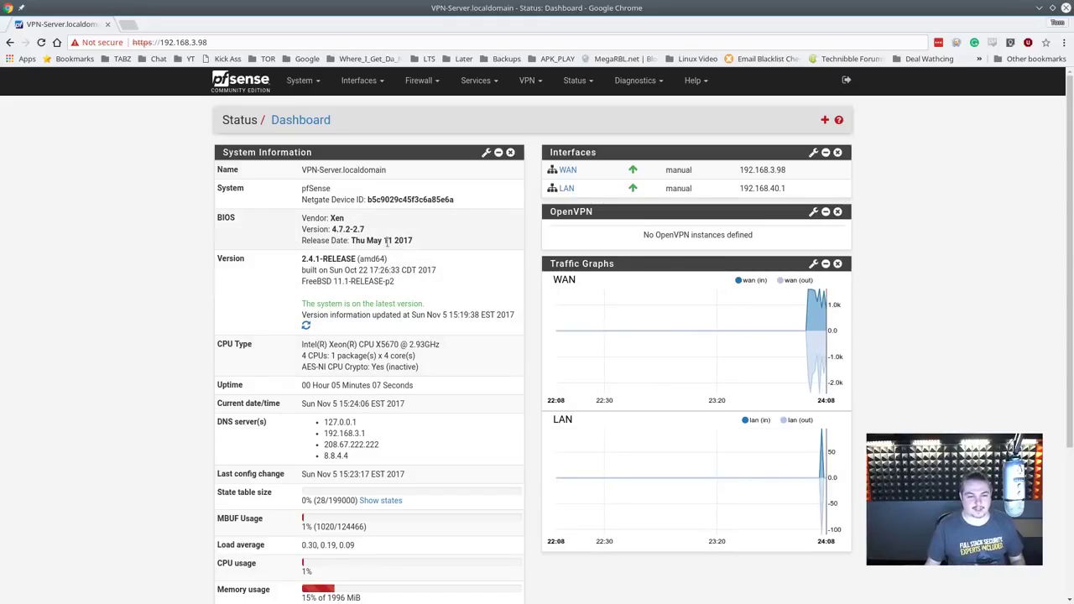
# Step: Search Available Packages for 'openvpn' and install openvpn-client-export
pyautogui.click(303, 82)
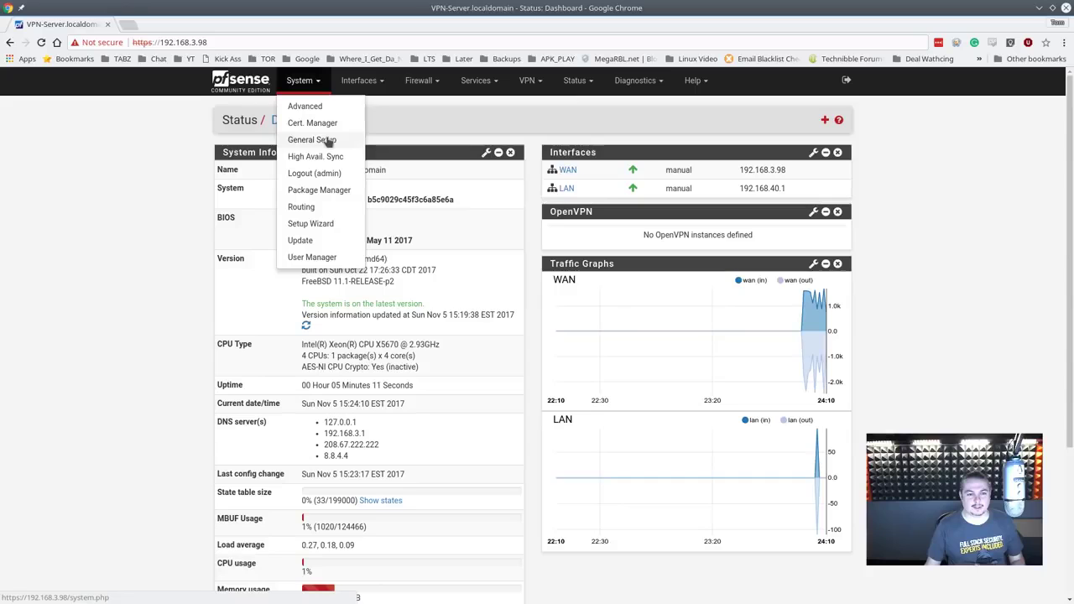
pyautogui.click(328, 190)
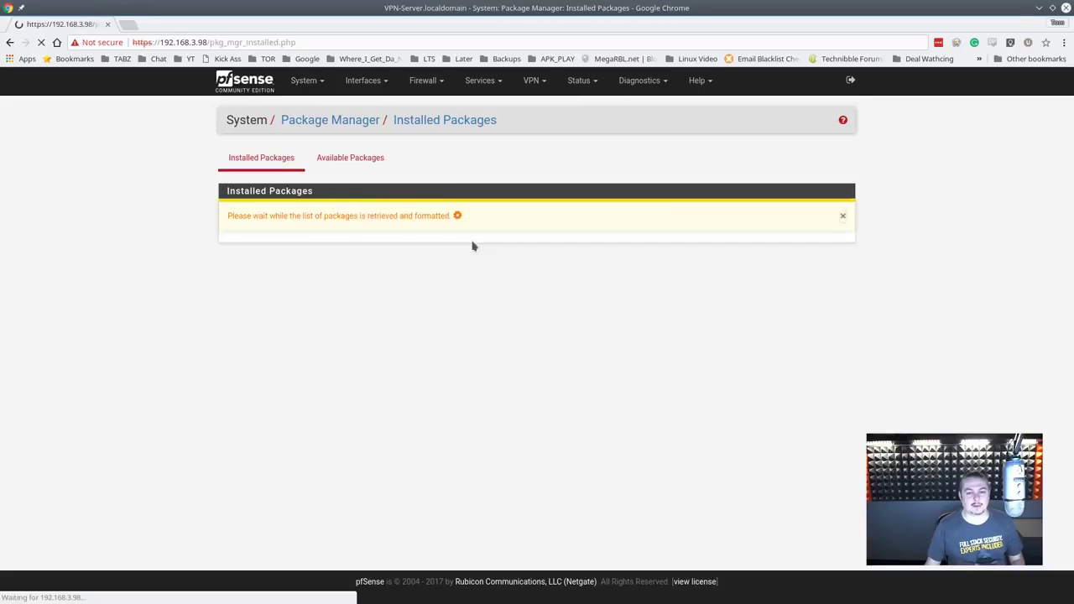
pyautogui.click(352, 159)
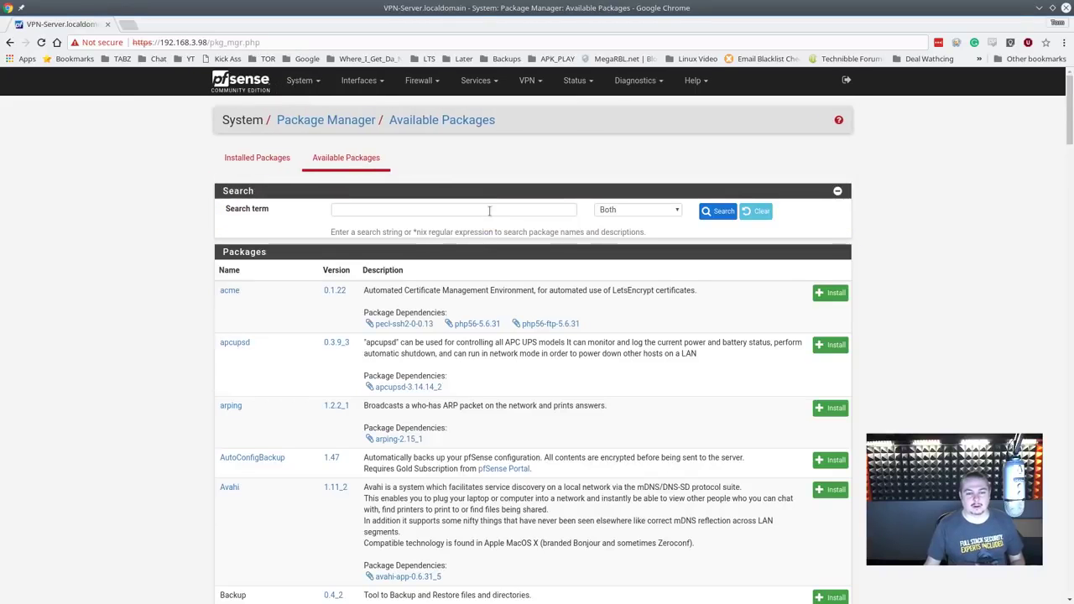
pyautogui.click(489, 210)
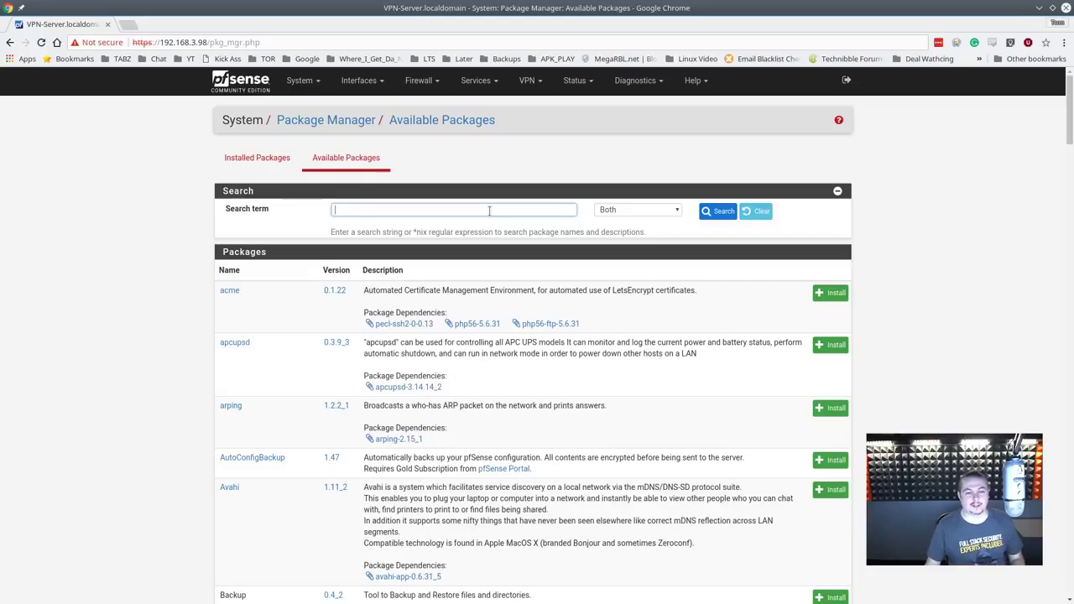
pyautogui.write('openvpn')
pyautogui.press('Return')
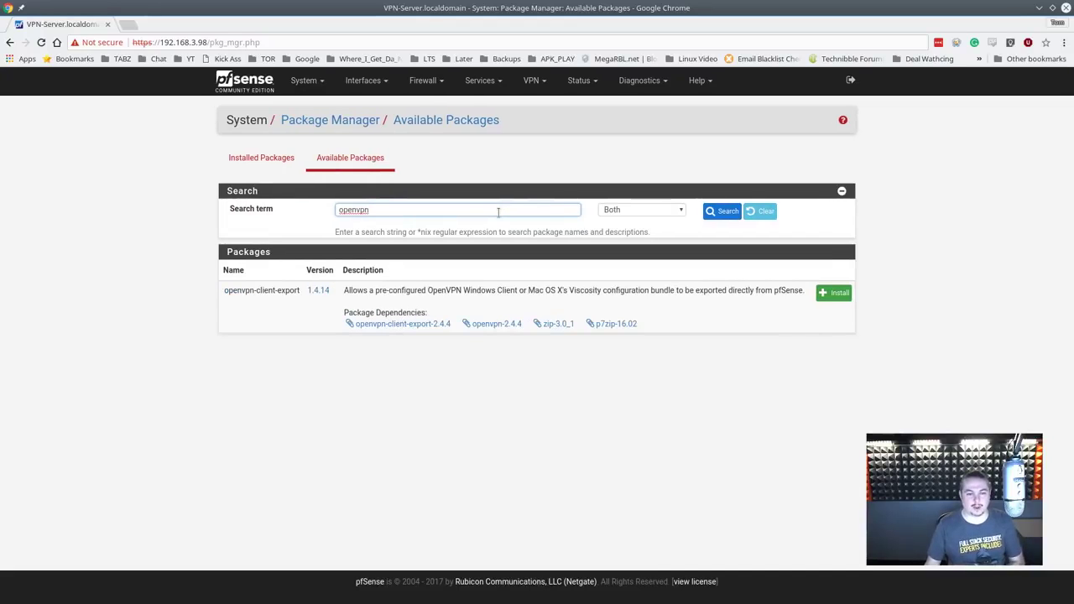
pyautogui.click(833, 296)
pyautogui.click(255, 213)
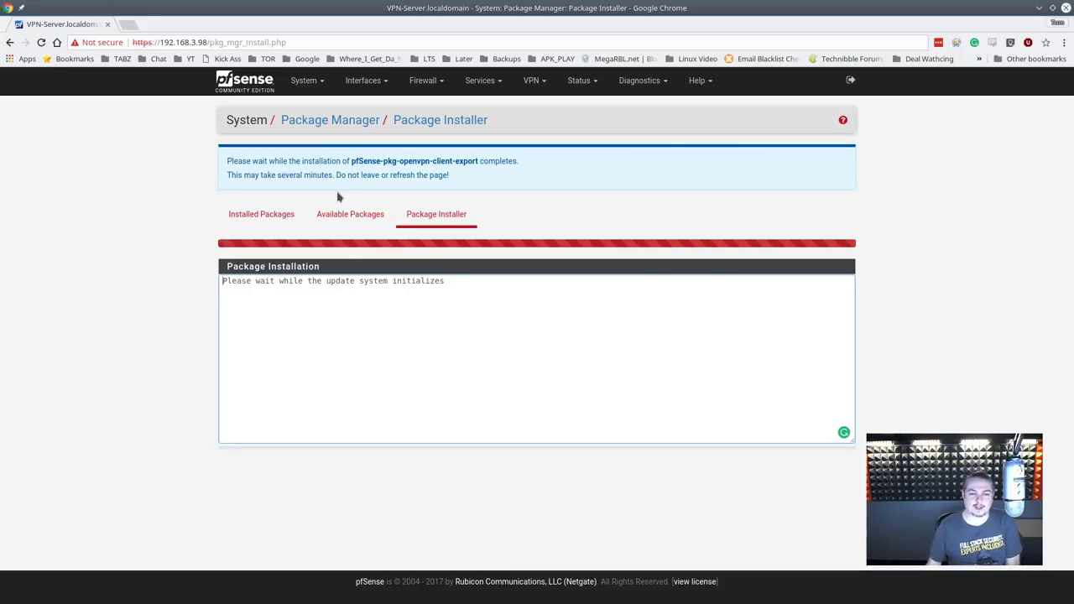
# Step: Launch the OpenVPN remote access wizard with local user access
pyautogui.click(533, 81)
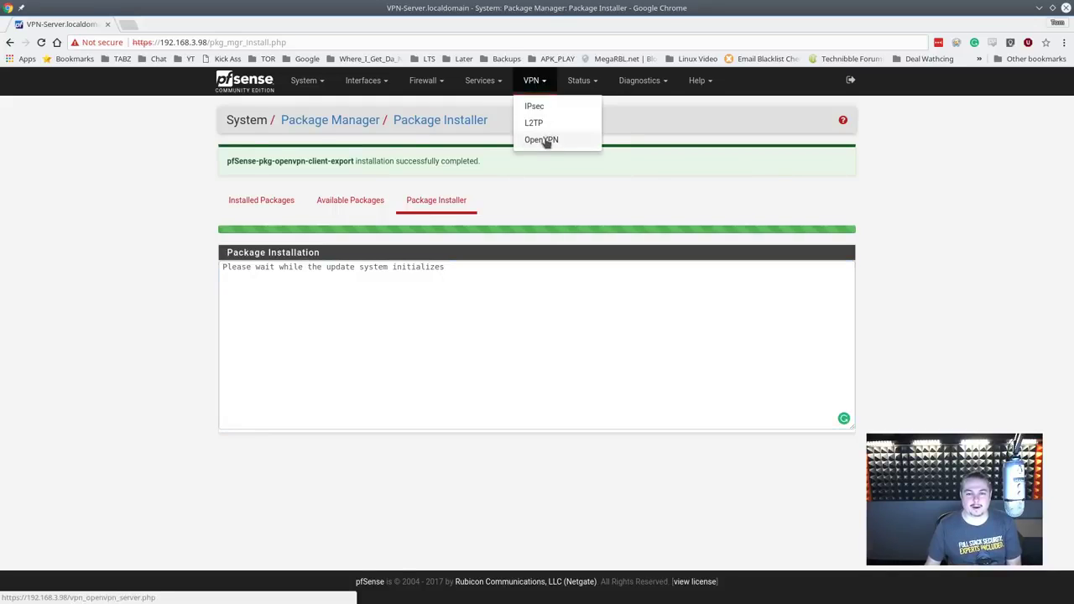
pyautogui.click(544, 140)
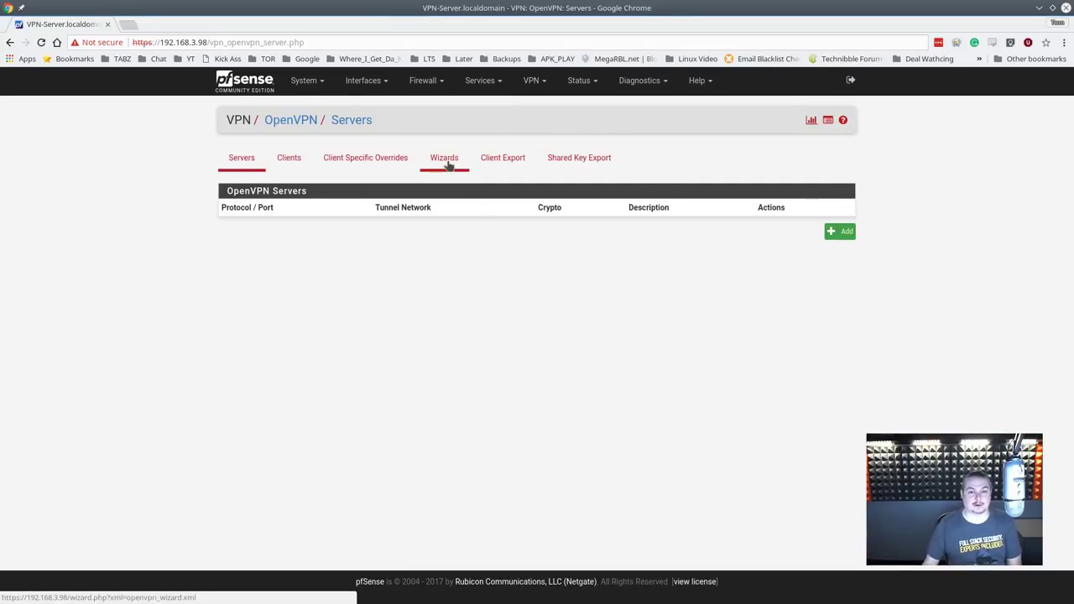
pyautogui.click(445, 160)
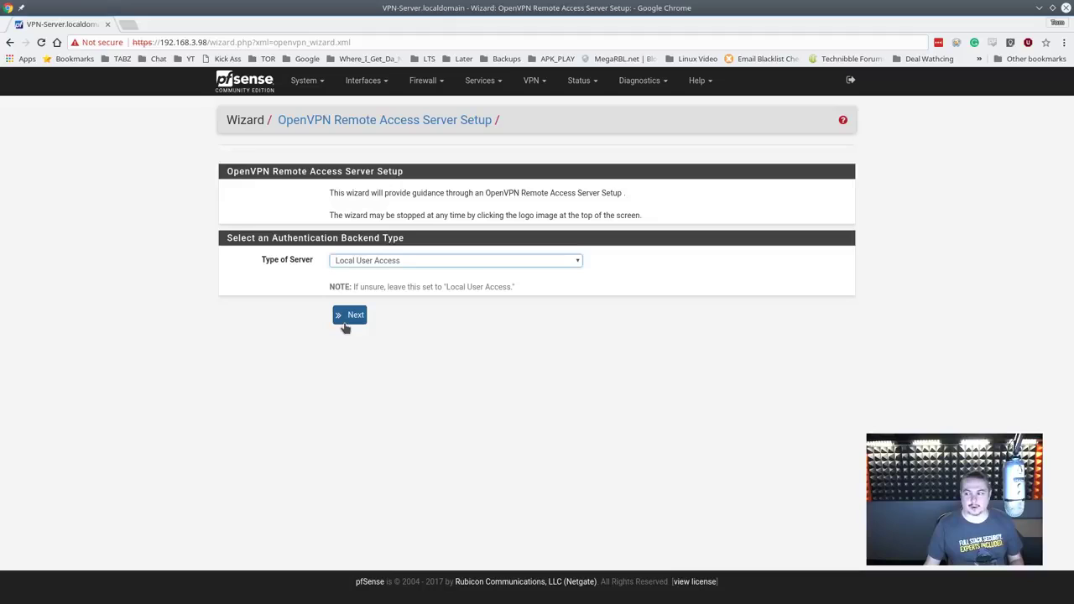
pyautogui.click(349, 316)
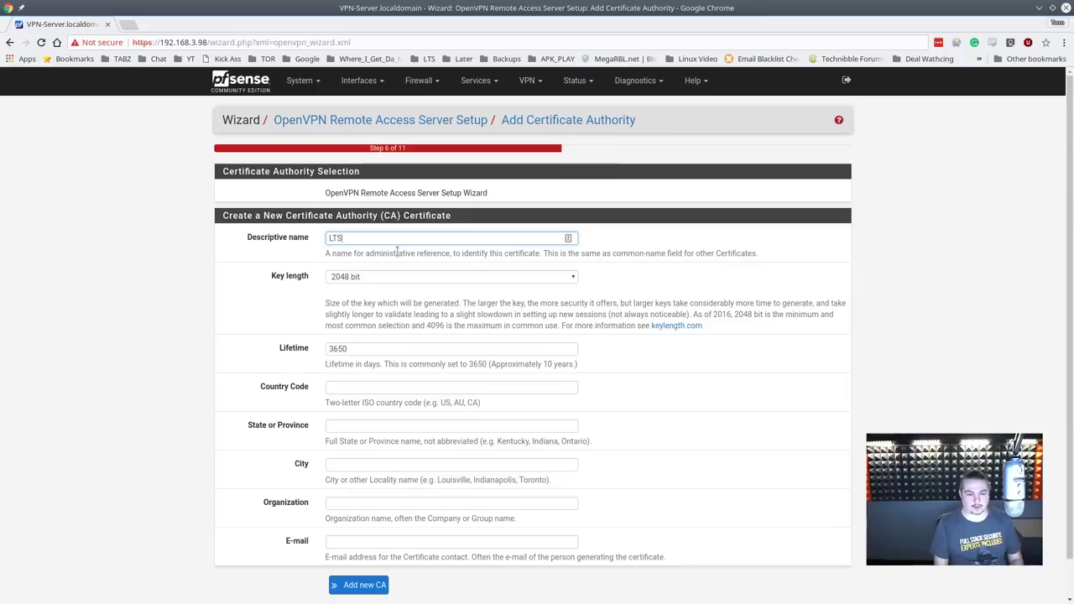
# Step: Give the new CA city Southgate, organization LTS Office and a contact e-mail, then add it
pyautogui.click(393, 388)
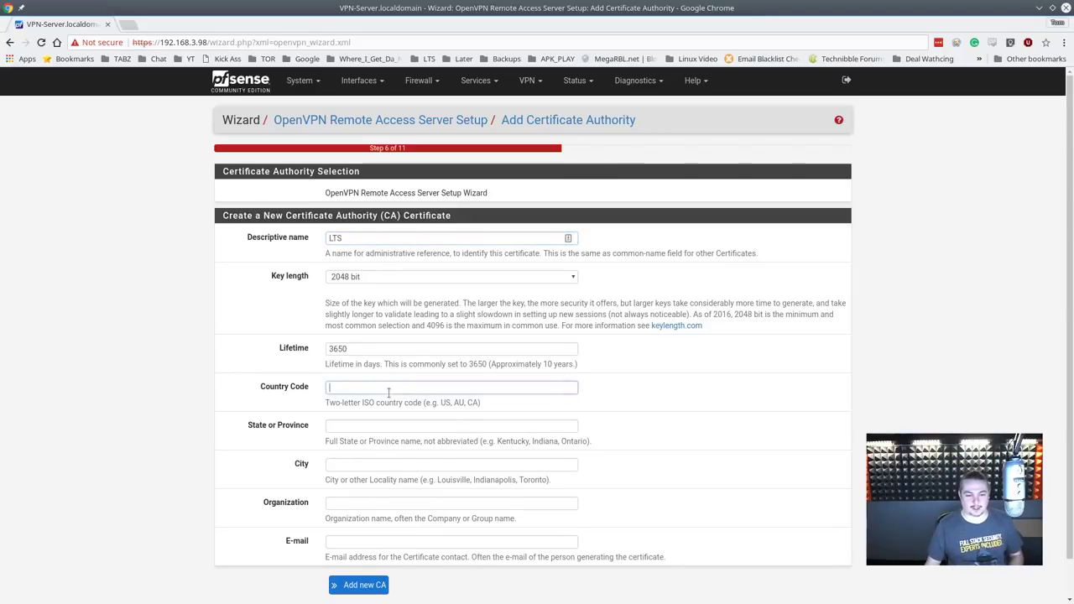
pyautogui.press('Tab')
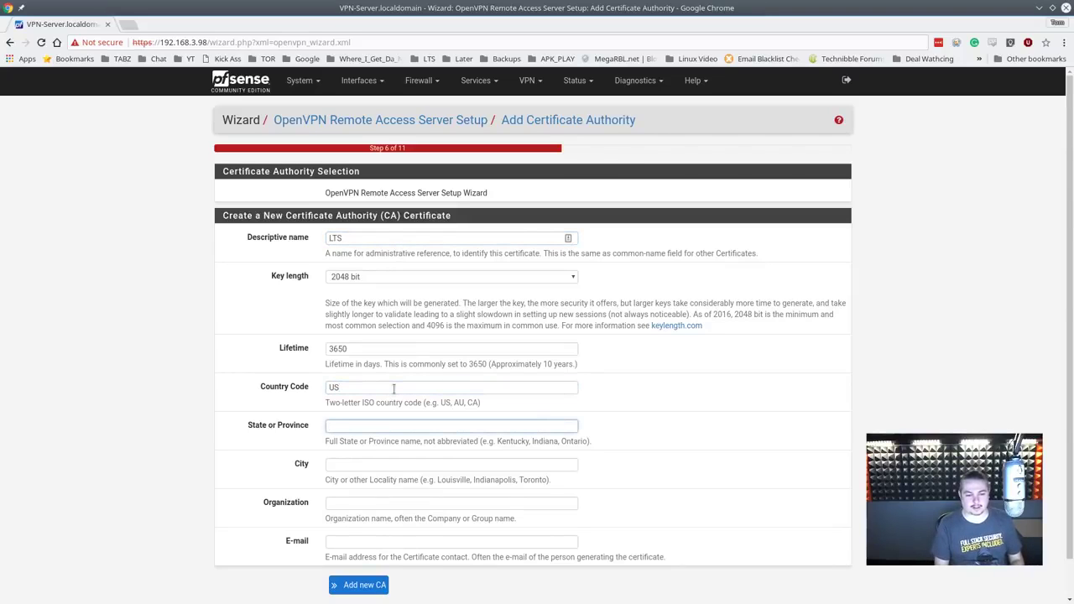
pyautogui.press('Tab')
pyautogui.write('Sout')
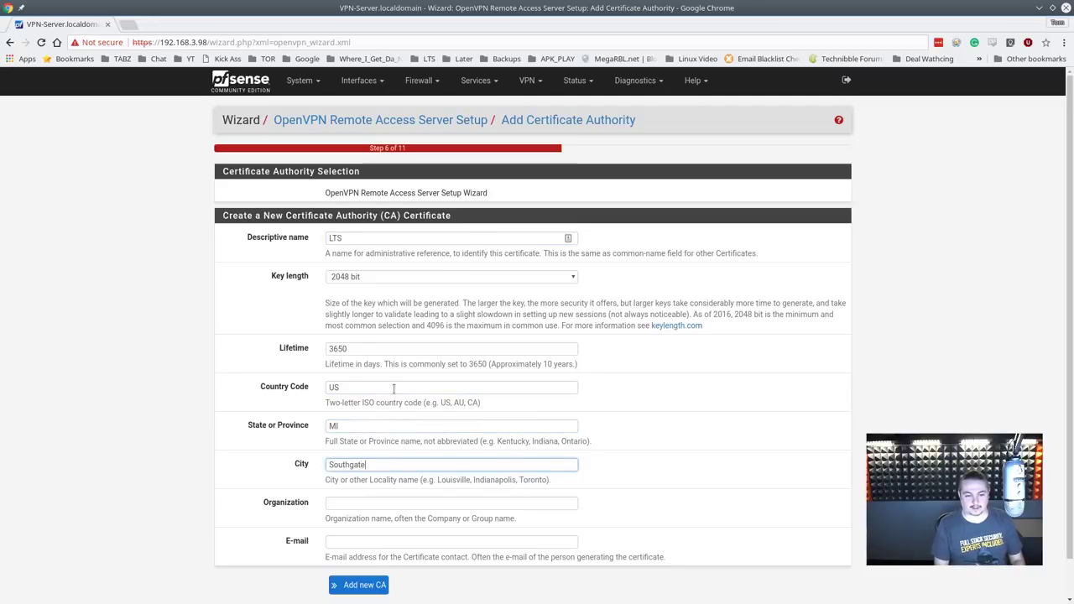
pyautogui.press('Tab')
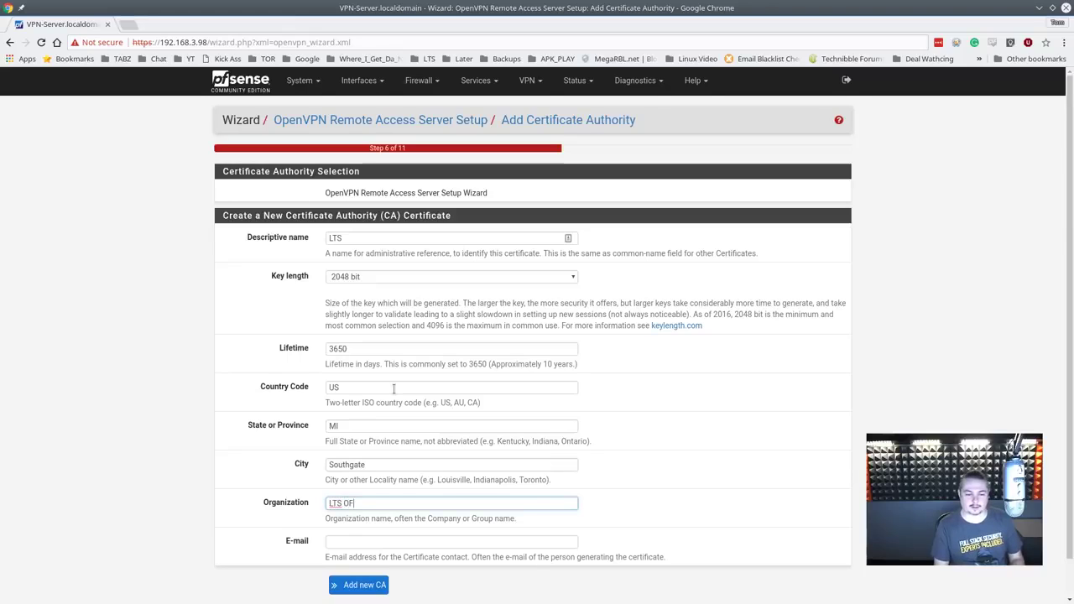
pyautogui.write('LTS Office')
pyautogui.press('Tab')
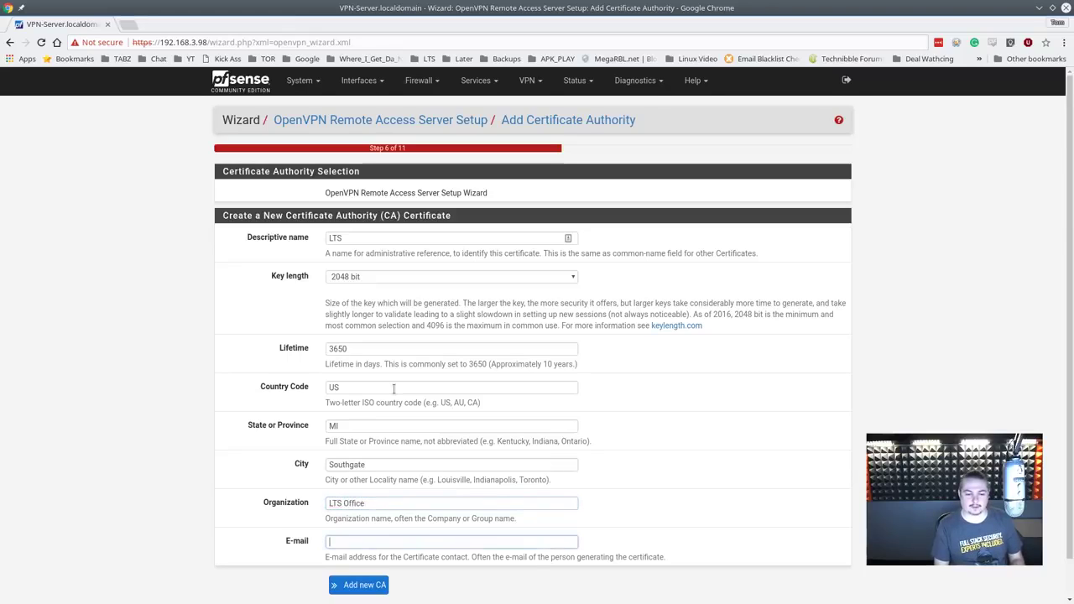
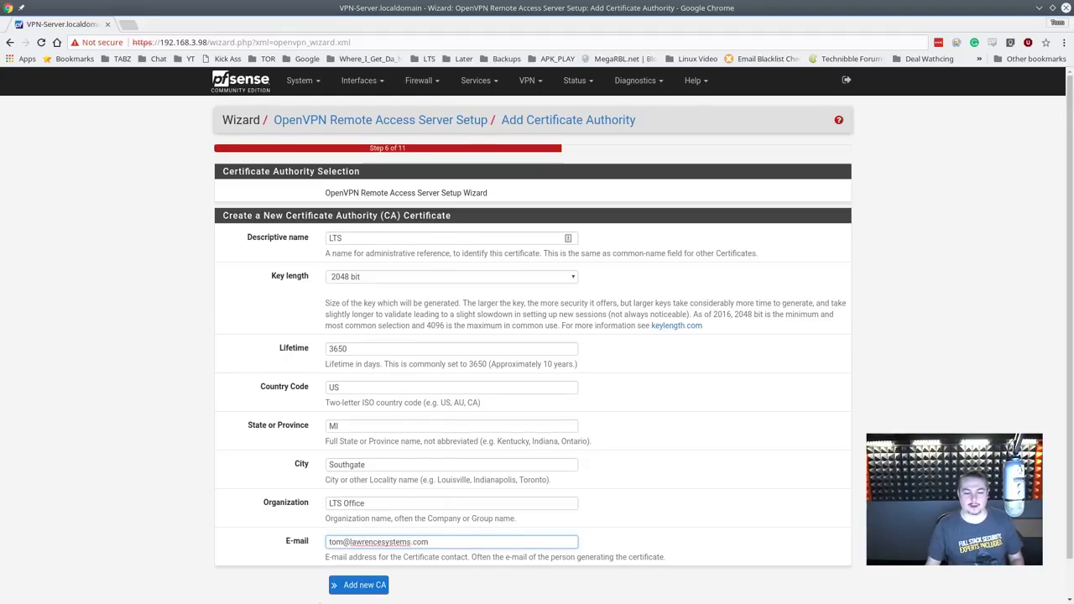
pyautogui.scroll(-1, 319, 602)
pyautogui.click(364, 547)
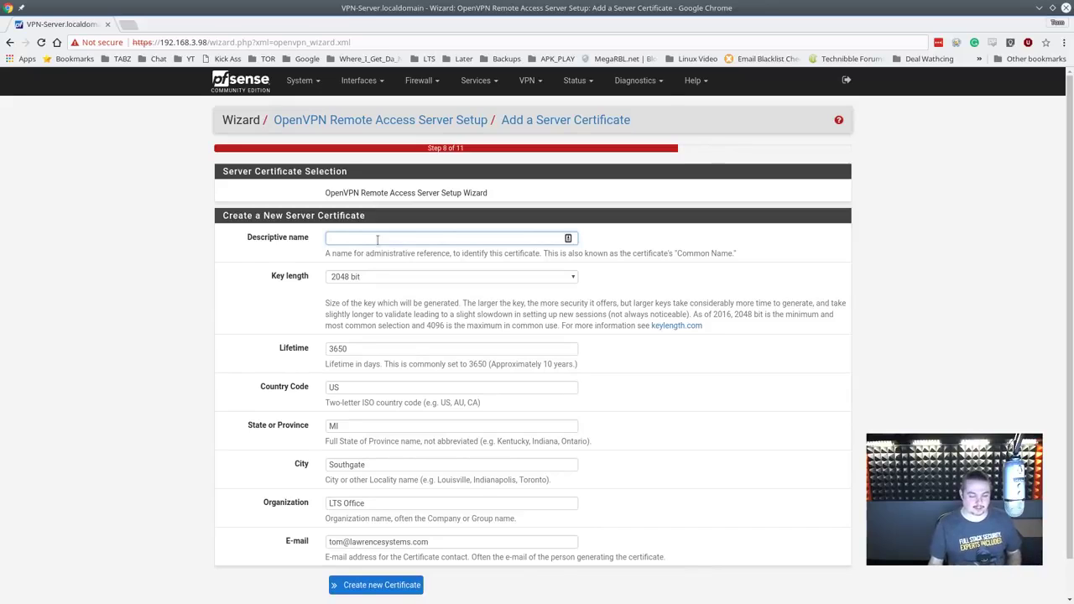
# Step: Name the server certificate 'LTS VPN' and create it
pyautogui.write('LTS VPN')
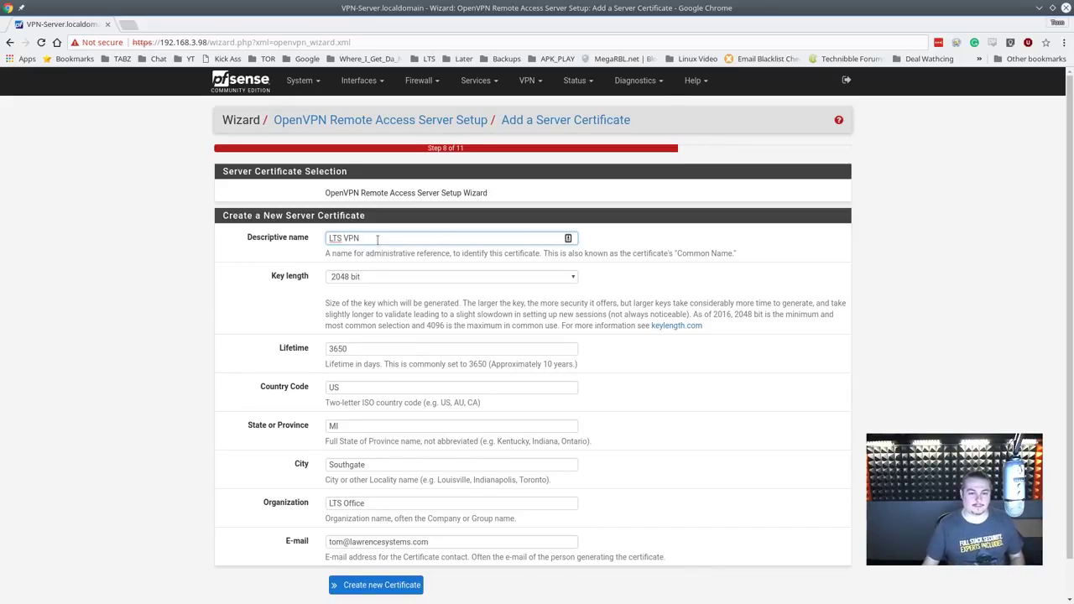
pyautogui.scroll(-2, 387, 480)
pyautogui.click(409, 549)
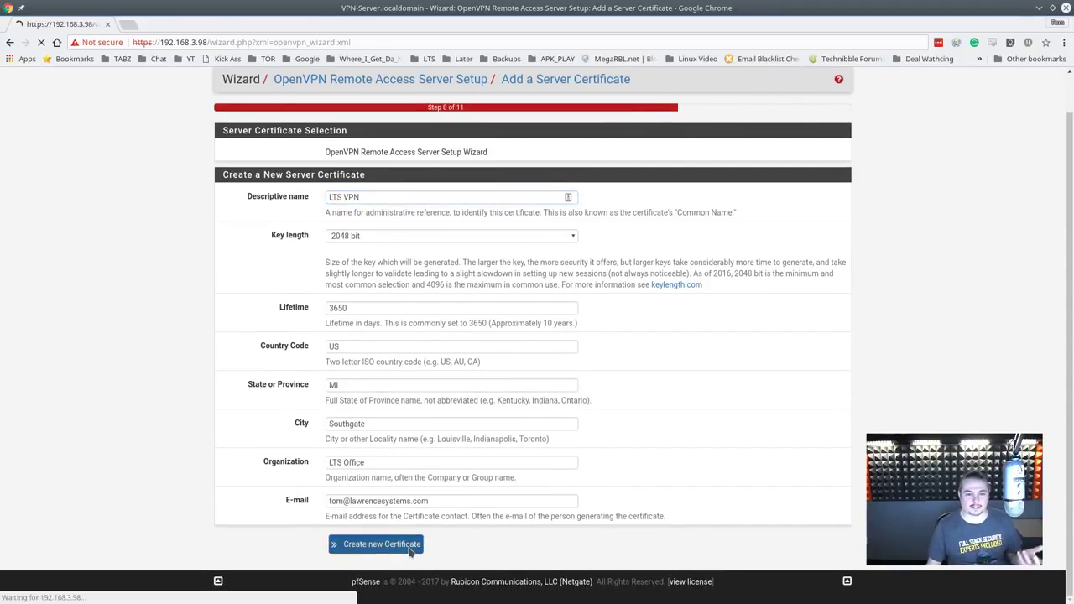
# Step: Resubmit the CA step, then describe the OpenVPN server as 'Test VPN'
pyautogui.hotkey('alt', 'Left')
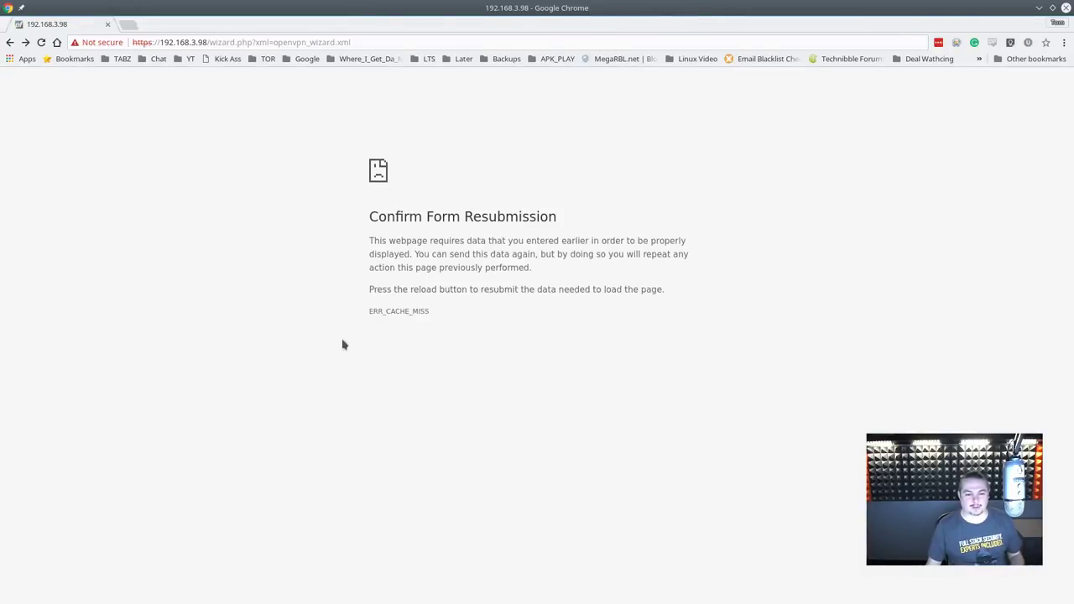
pyautogui.click(10, 42)
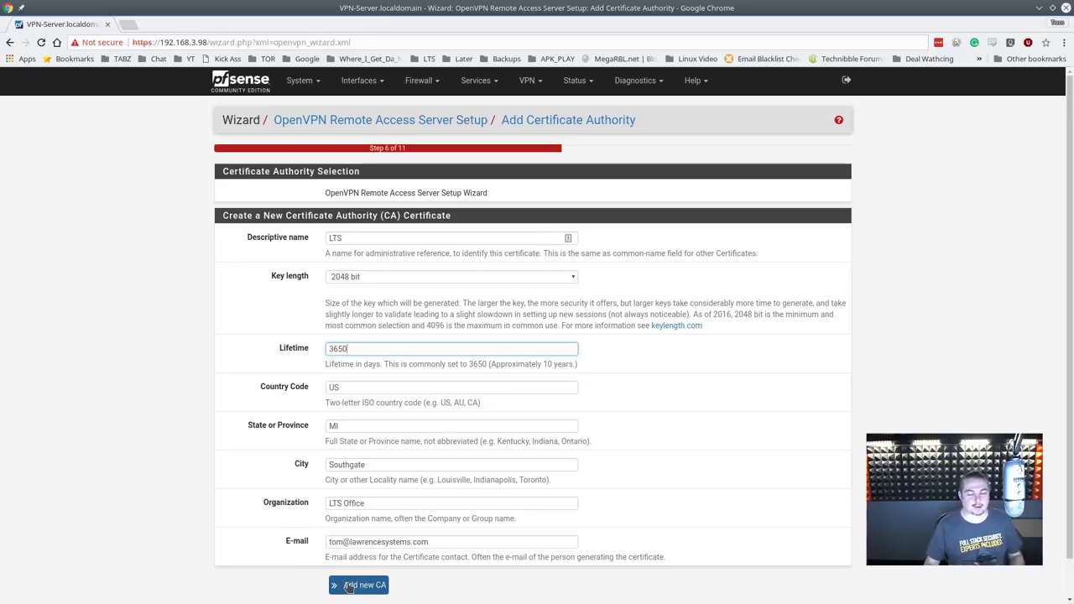
pyautogui.click(348, 586)
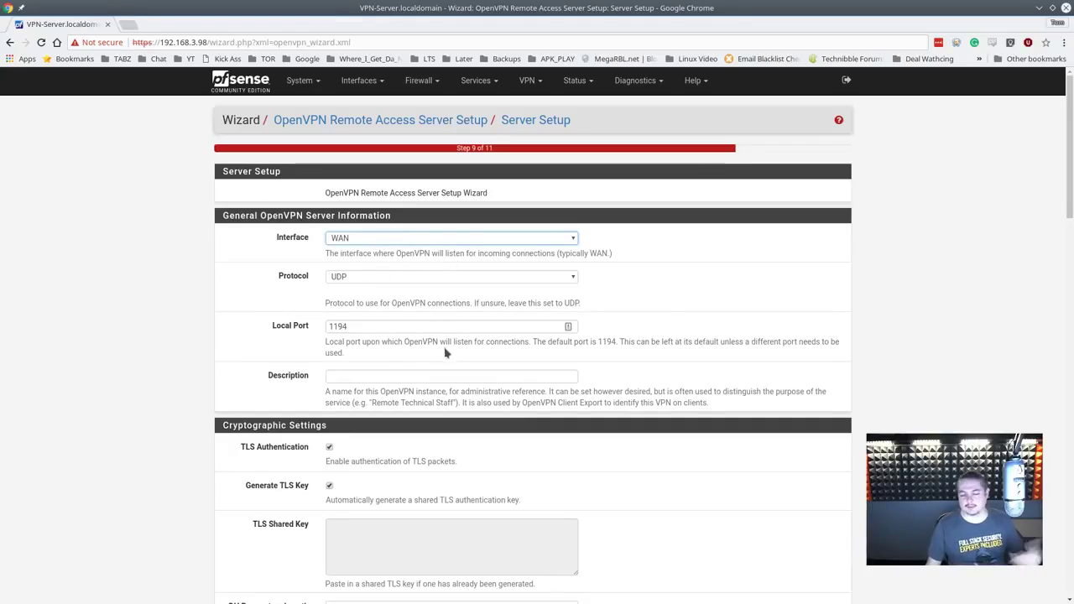
pyautogui.click(423, 376)
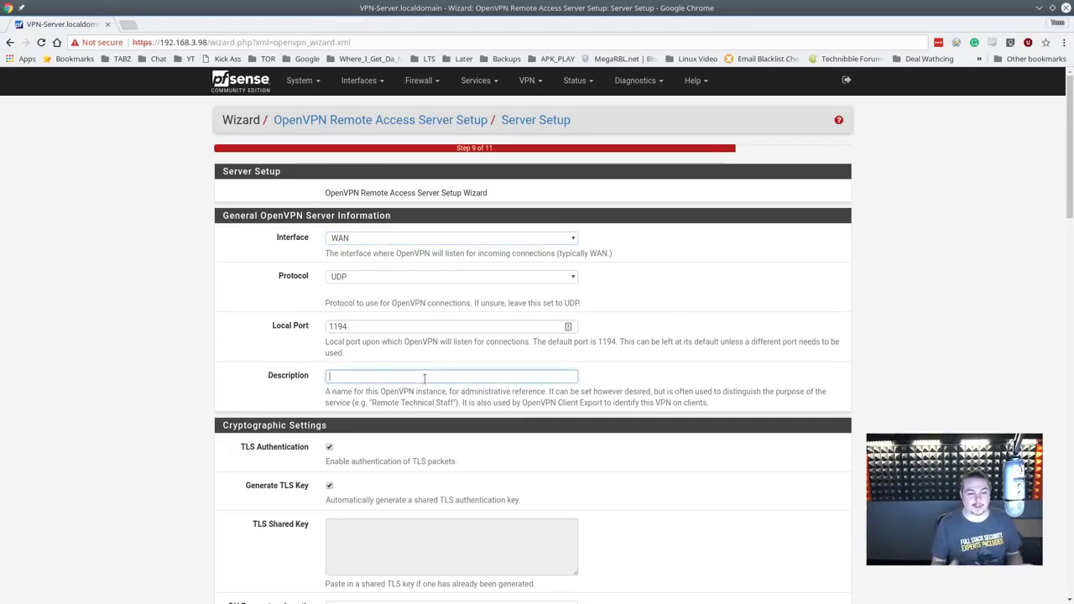
pyautogui.write('Test VPN')
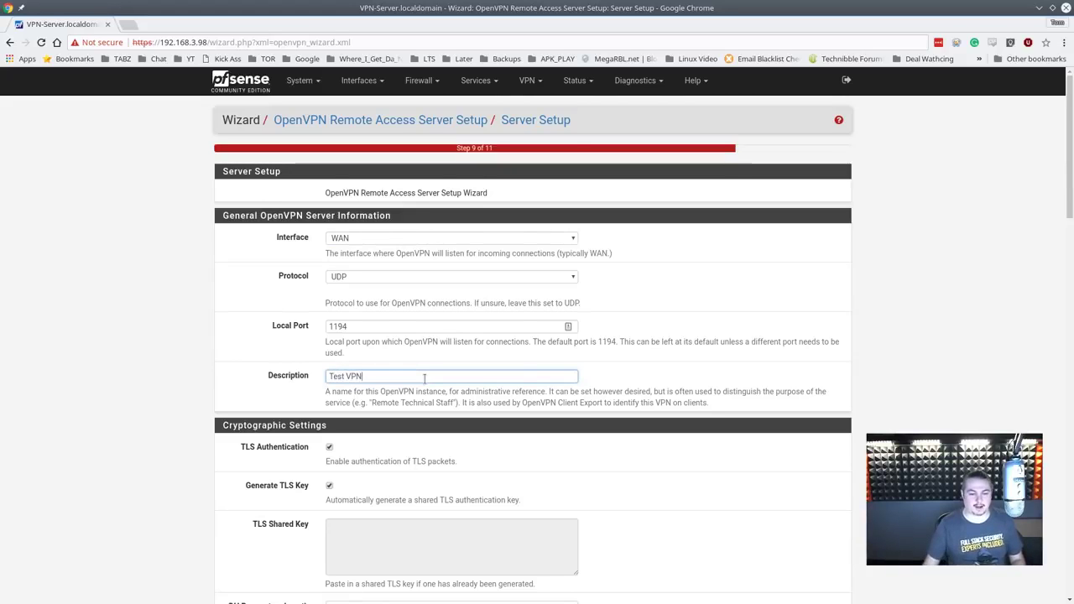
pyautogui.scroll(-3, 419, 381)
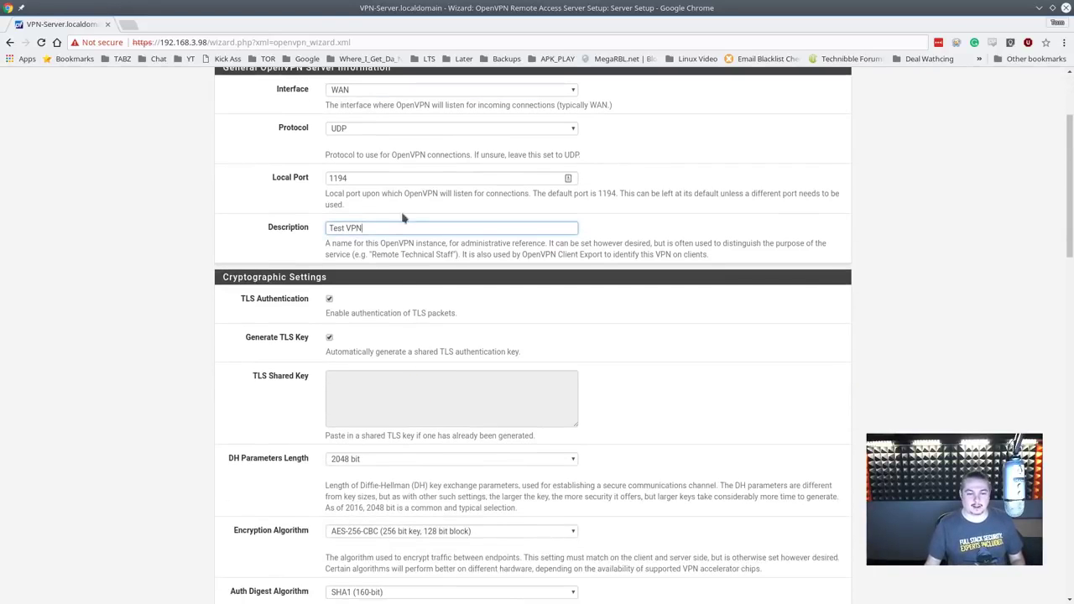
pyautogui.scroll(-2, 453, 478)
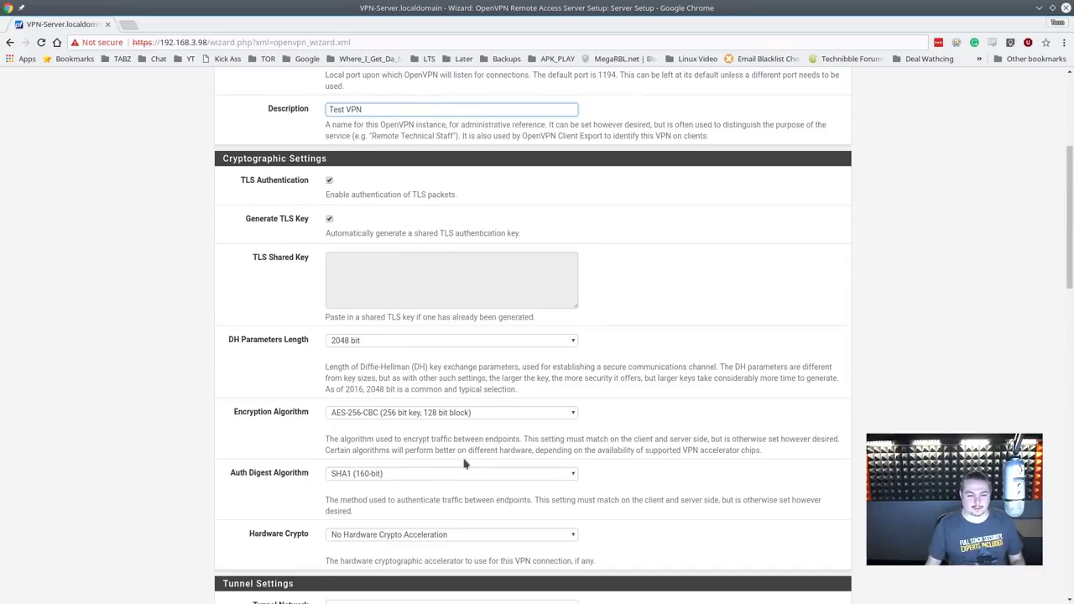
pyautogui.scroll(-3, 462, 462)
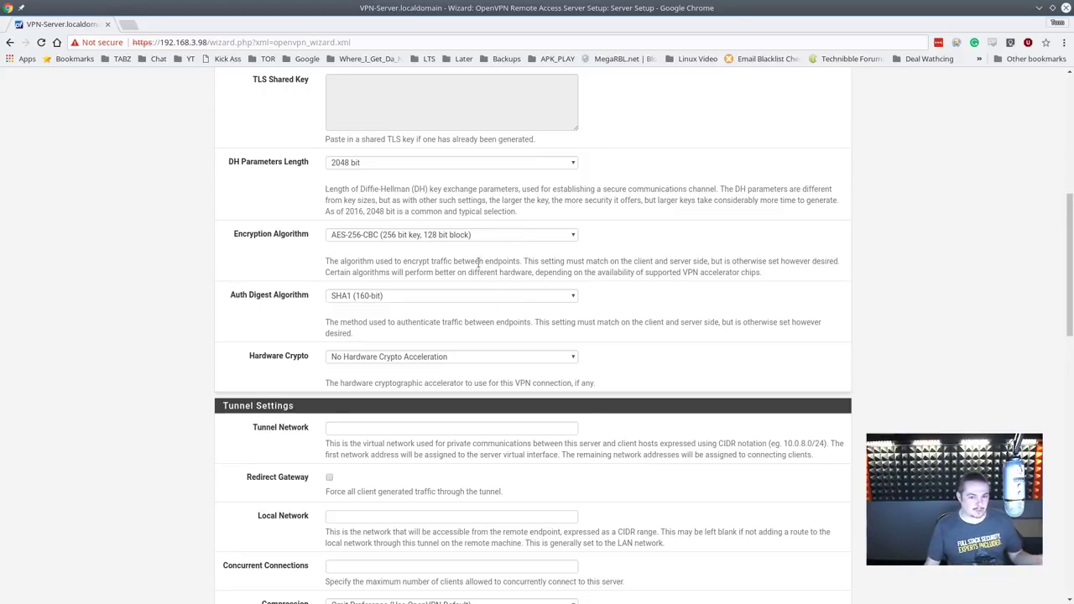
pyautogui.scroll(-3, 479, 378)
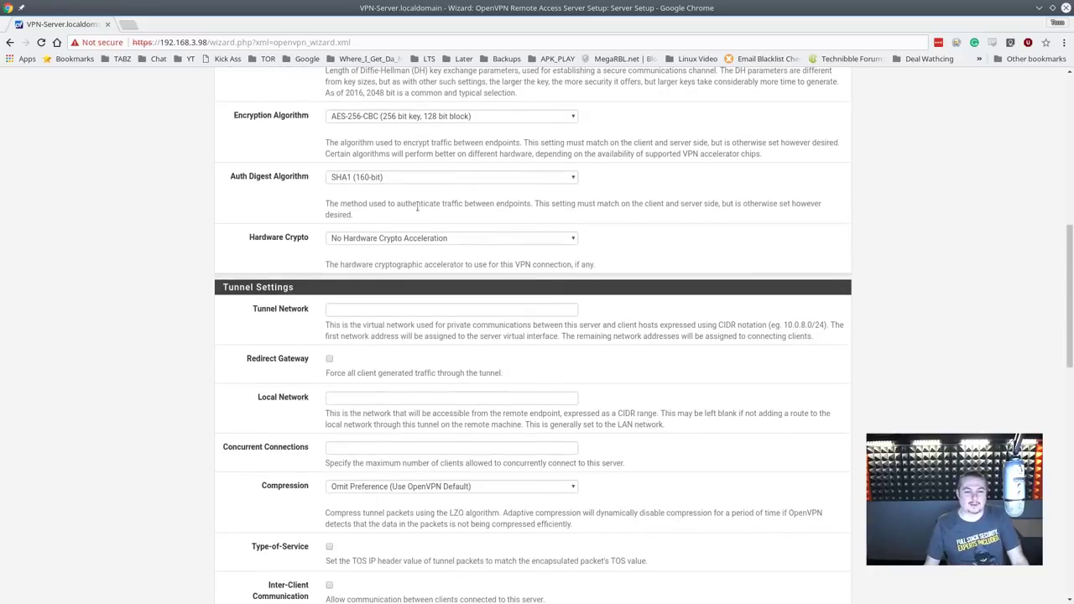
pyautogui.click(414, 238)
pyautogui.click(414, 238)
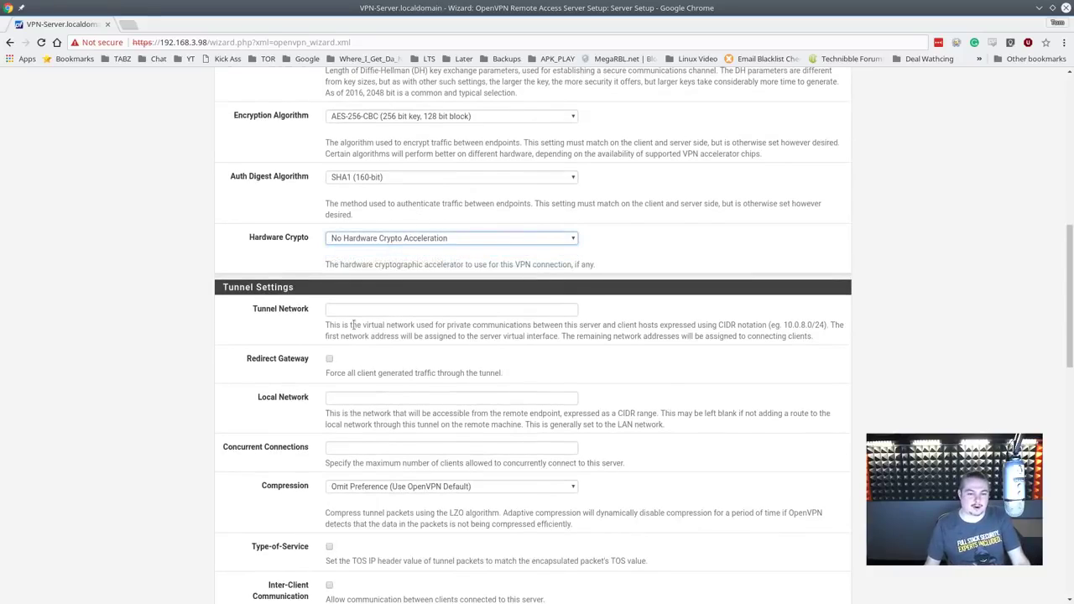
pyautogui.click(391, 309)
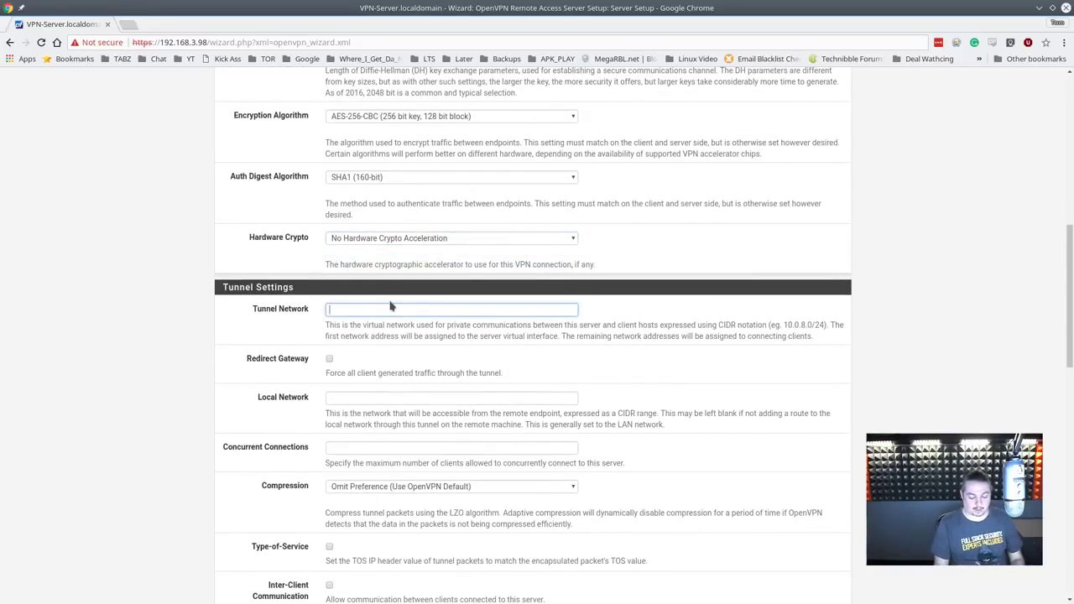
# Step: Enter 192.168.3.70.0/24 as the tunnel network, retyping the trailing 24 mask
pyautogui.write('192.168.3.')
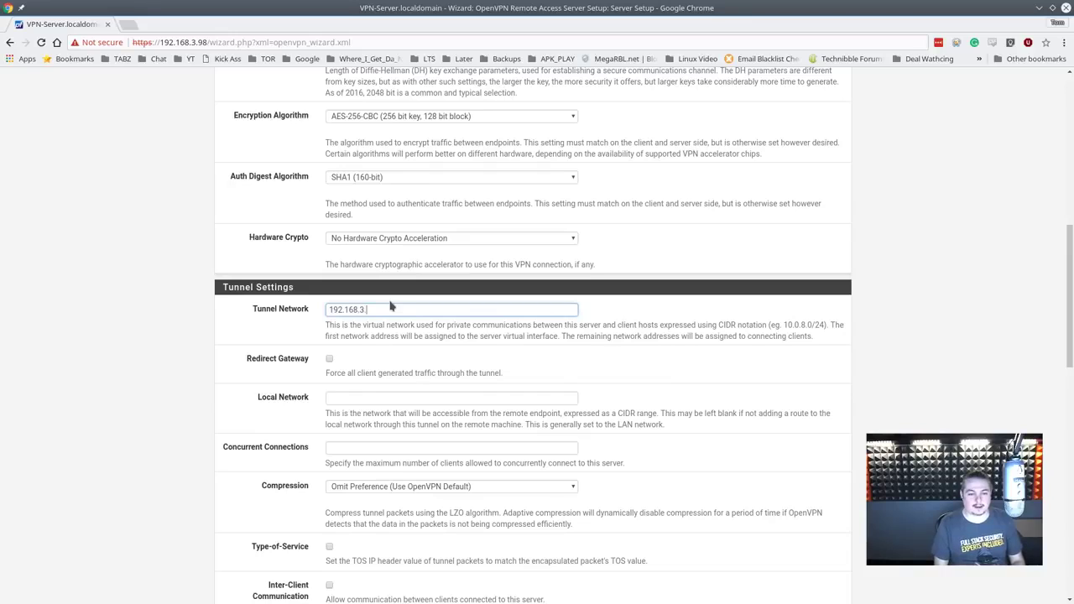
pyautogui.write('70')
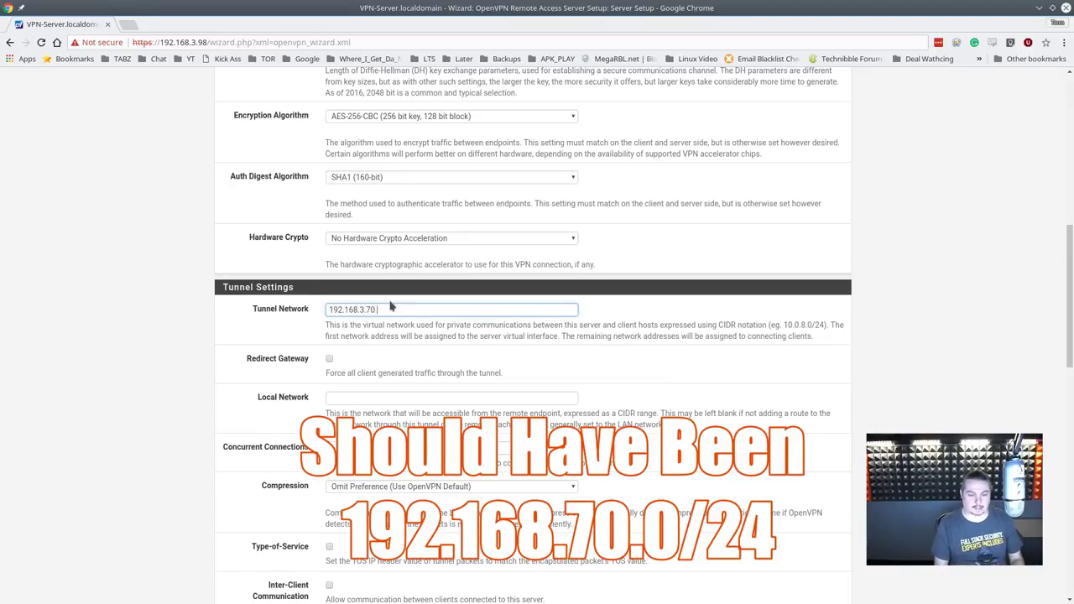
pyautogui.write('/.0/24')
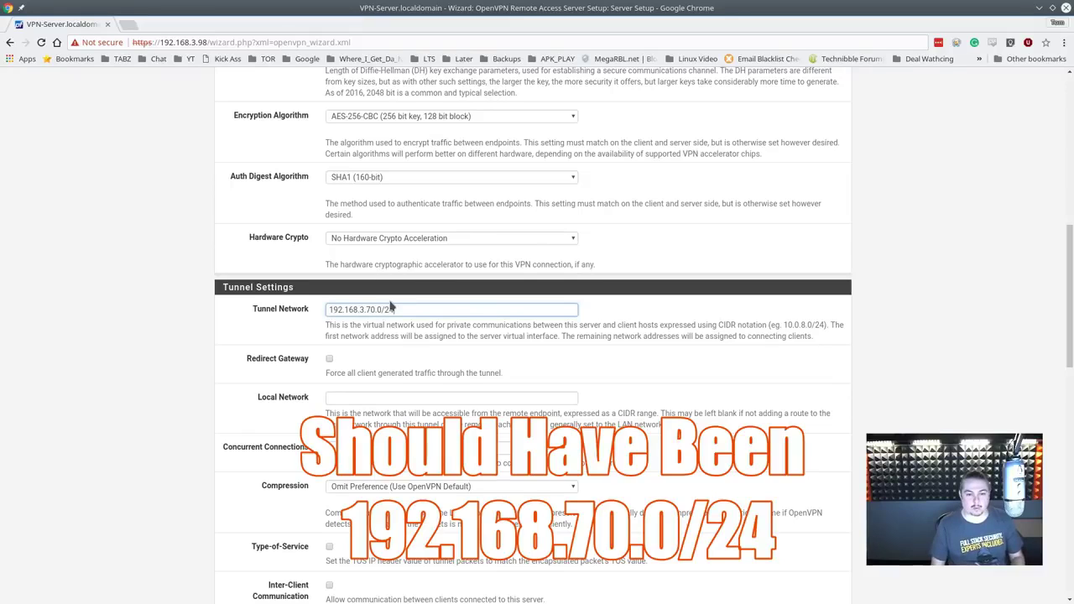
pyautogui.tripleClick(390, 308)
pyautogui.click(436, 311)
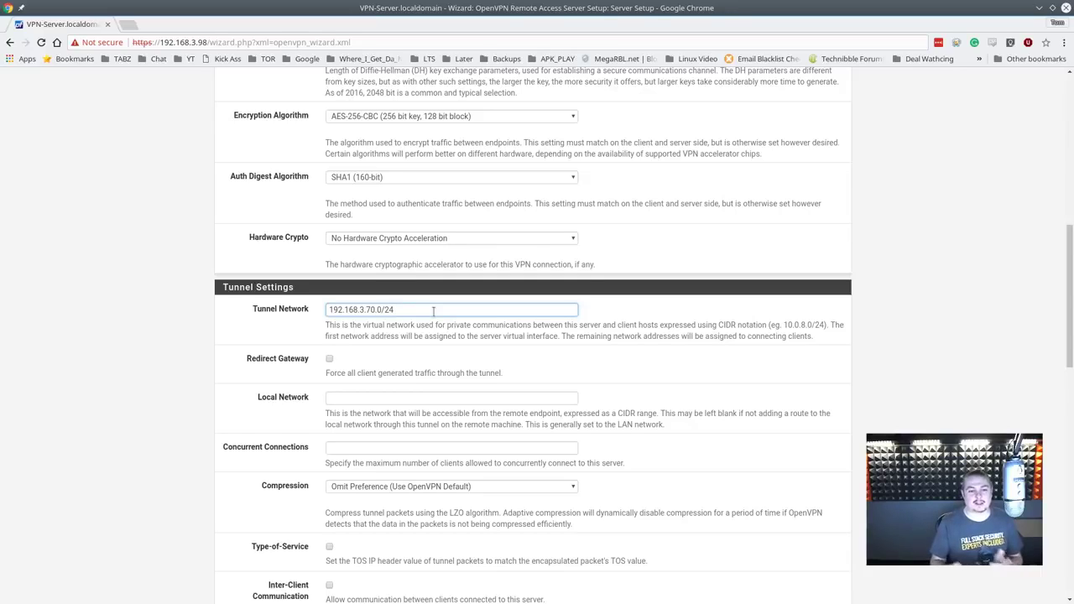
pyautogui.hotkey('shift', 'Left')
pyautogui.hotkey('shift', 'Left')
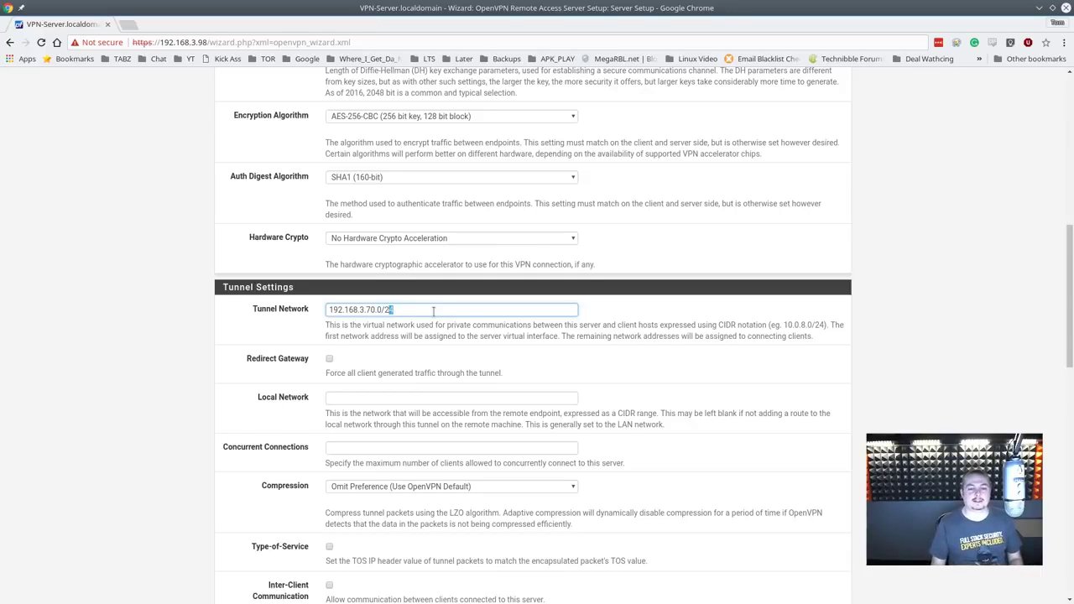
pyautogui.press('BackSpace')
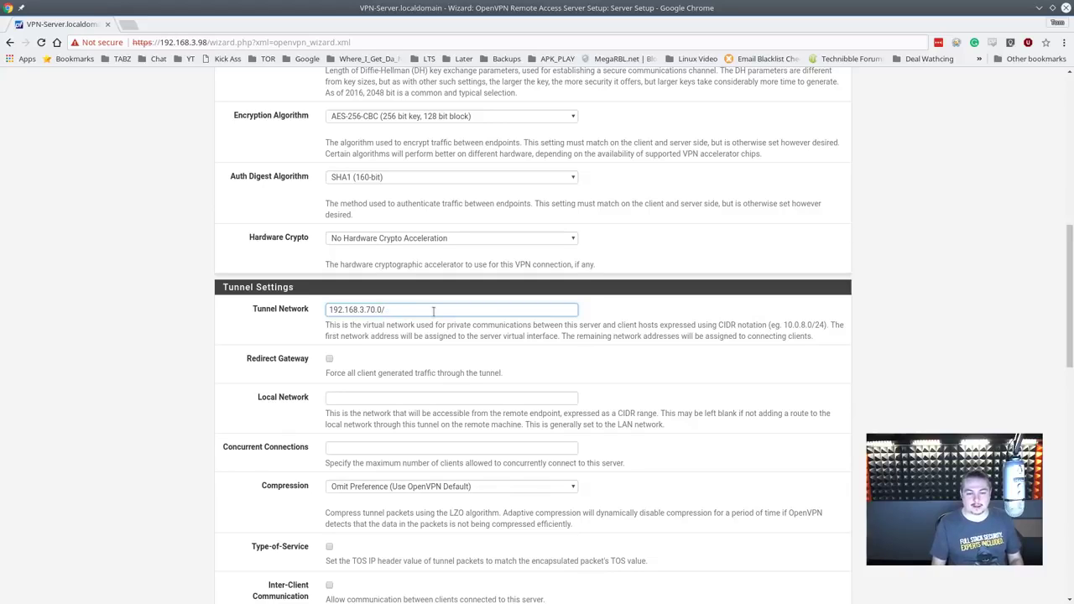
pyautogui.write('24')
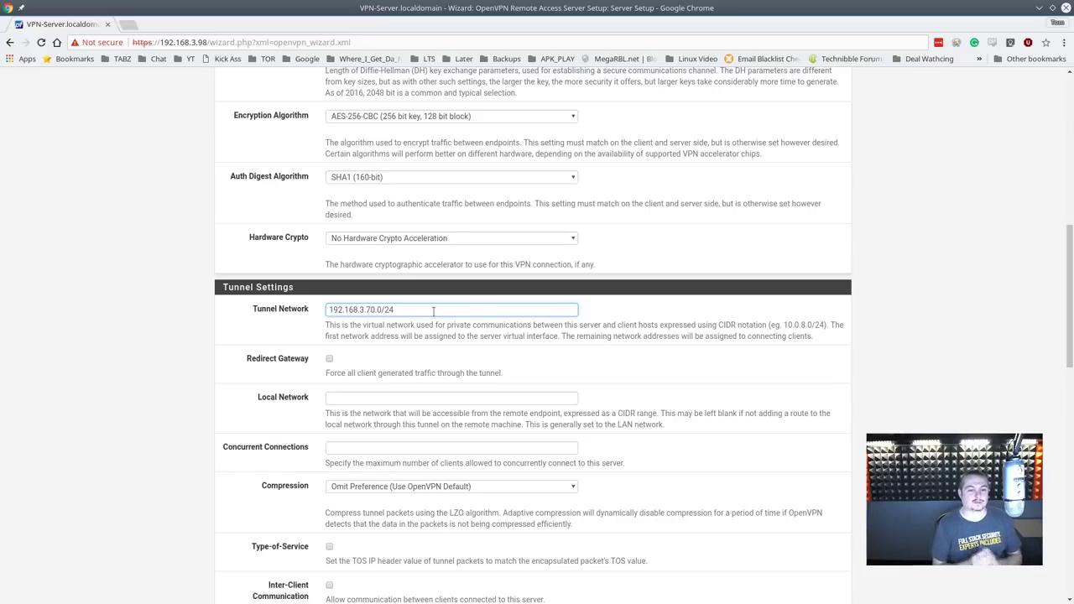
pyautogui.scroll(-1, 343, 366)
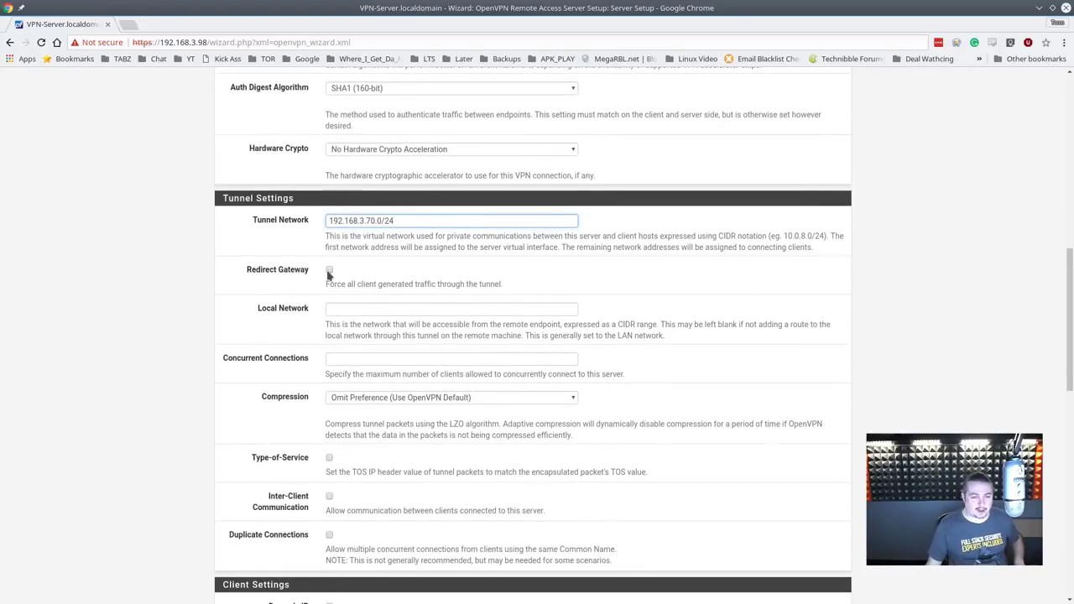
# Step: Leave Redirect Gateway unchecked and enter 192.168.40.0/24 as the Local Network
pyautogui.click(329, 272)
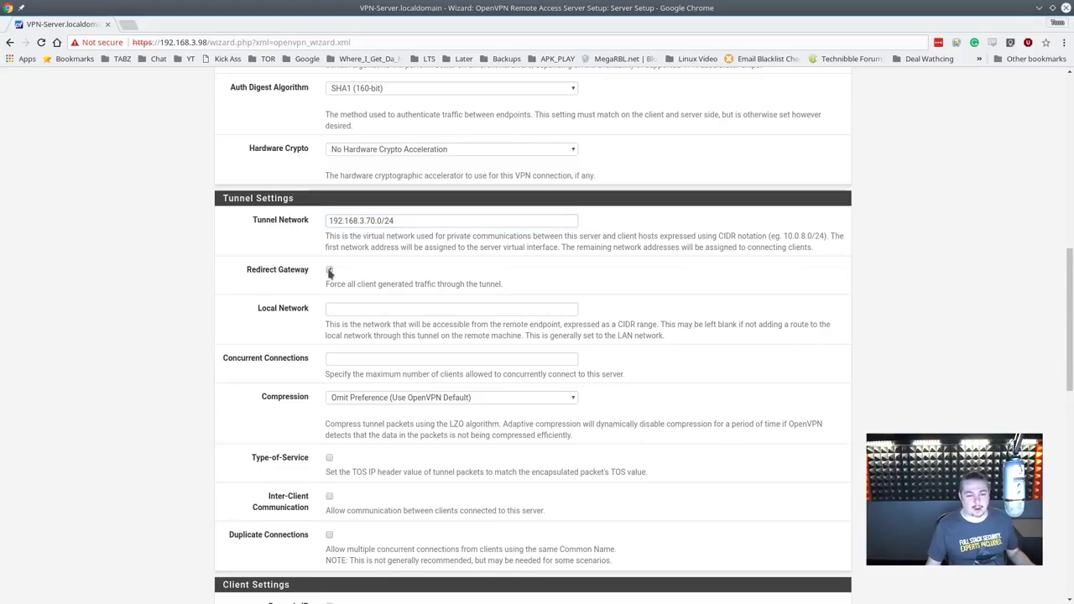
pyautogui.click(328, 271)
pyautogui.click(356, 308)
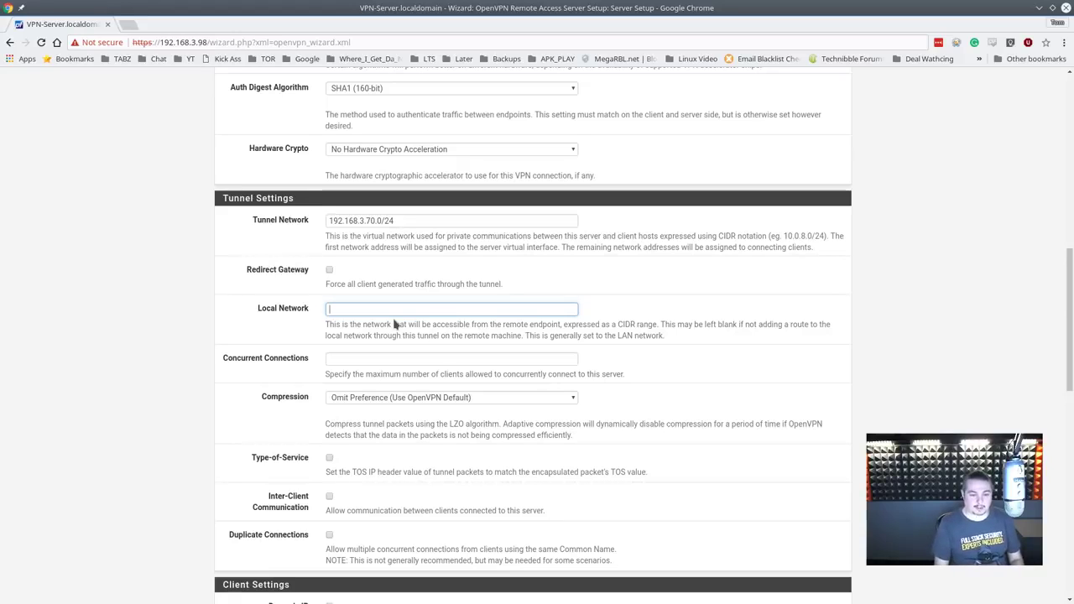
pyautogui.write('92.168.')
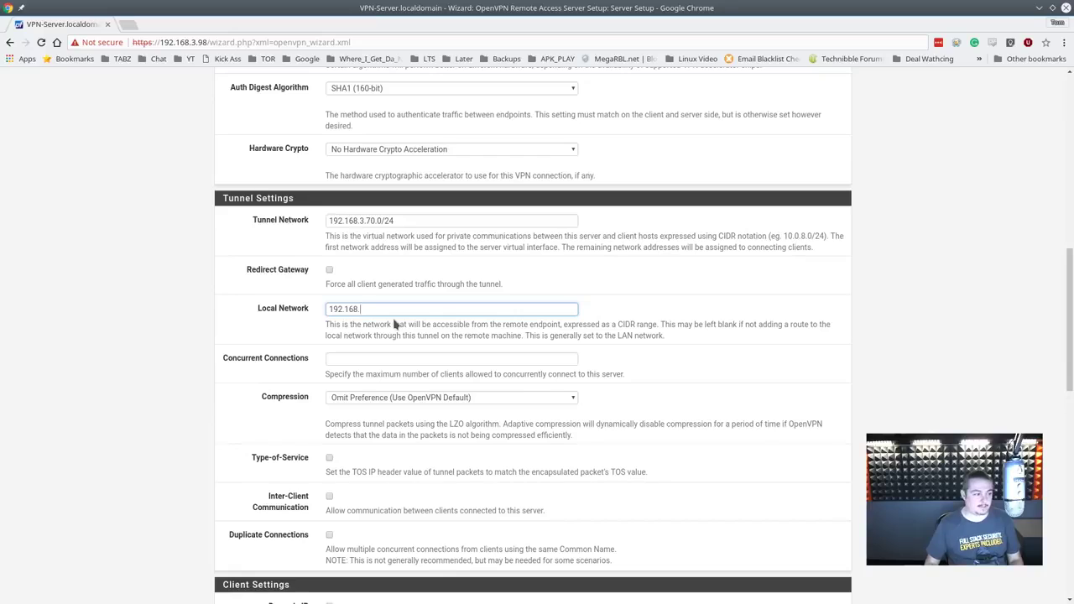
pyautogui.write('40.')
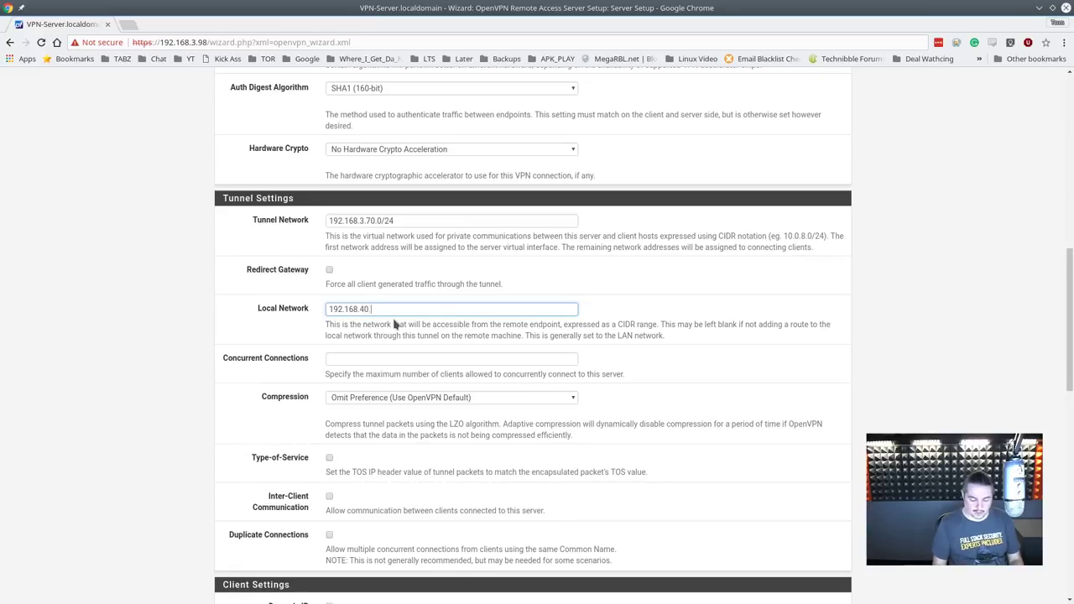
pyautogui.write('0/24,')
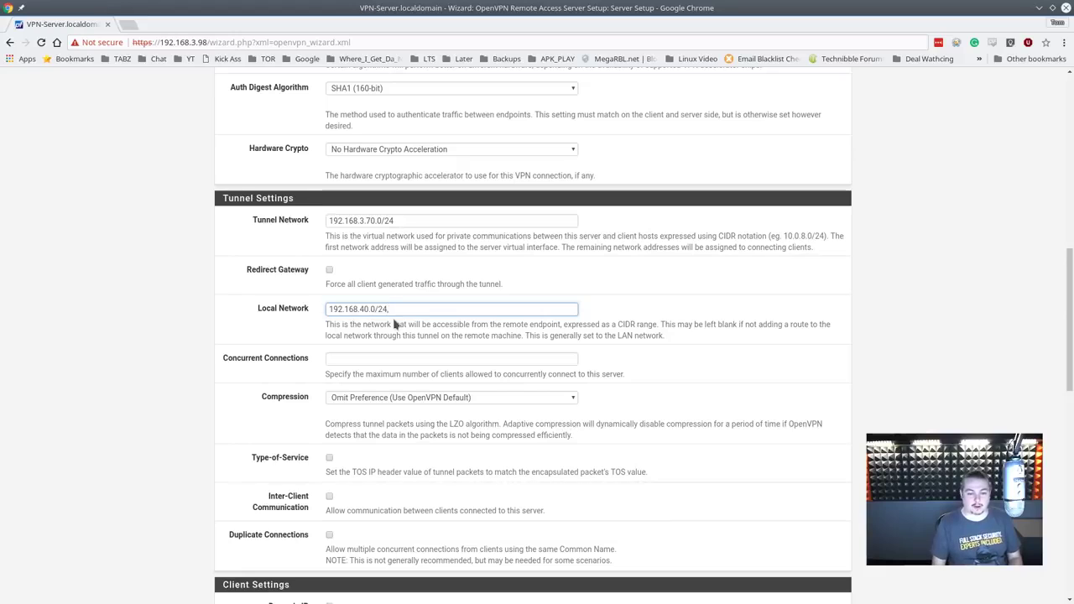
# Step: Add a second comma-separated network, then delete it to keep only 192.168.40.0/24
pyautogui.hotkey('ctrl', 'a')
pyautogui.hotkey('ctrl', 'c')
pyautogui.press('End')
pyautogui.write(',')
pyautogui.hotkey('ctrl', 'v')
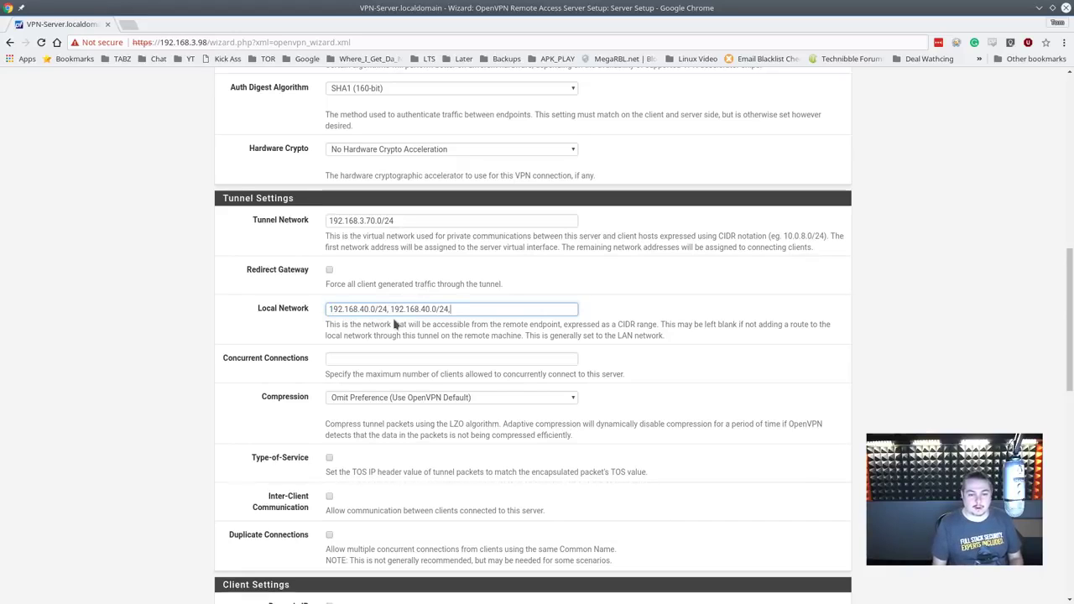
pyautogui.write(',')
pyautogui.press('BackSpace')
pyautogui.write('3')
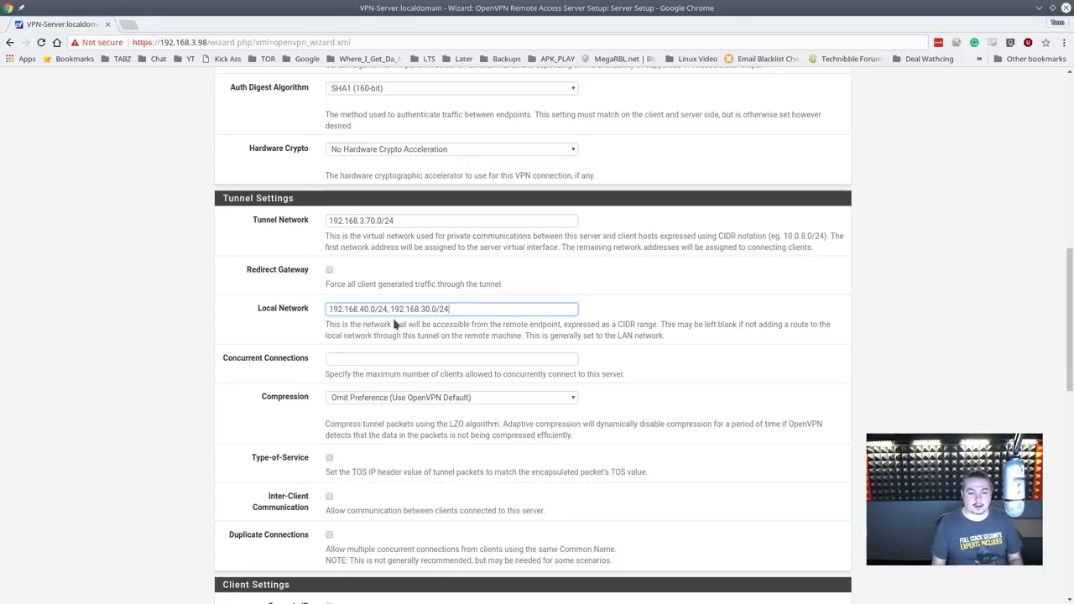
pyautogui.hotkey('shift', 'Left')
pyautogui.hotkey('shift', 'Left')
pyautogui.hotkey('shift', 'Left')
pyautogui.hotkey('shift', 'Left')
pyautogui.hotkey('shift', 'Left')
pyautogui.hotkey('shift', 'Left')
pyautogui.hotkey('shift', 'Left')
pyautogui.hotkey('shift', 'Left')
pyautogui.hotkey('shift', 'Left')
pyautogui.hotkey('shift', 'Left')
pyautogui.hotkey('shift', 'Left')
pyautogui.hotkey('shift', 'Left')
pyautogui.hotkey('shift', 'Left')
pyautogui.hotkey('shift', 'Left')
pyautogui.hotkey('shift', 'Left')
pyautogui.hotkey('shift', 'Left')
pyautogui.hotkey('shift', 'Left')
pyautogui.hotkey('shift', 'Left')
pyautogui.hotkey('shift', 'Right')
pyautogui.hotkey('shift', 'Right')
pyautogui.hotkey('shift', 'Right')
pyautogui.press('BackSpace')
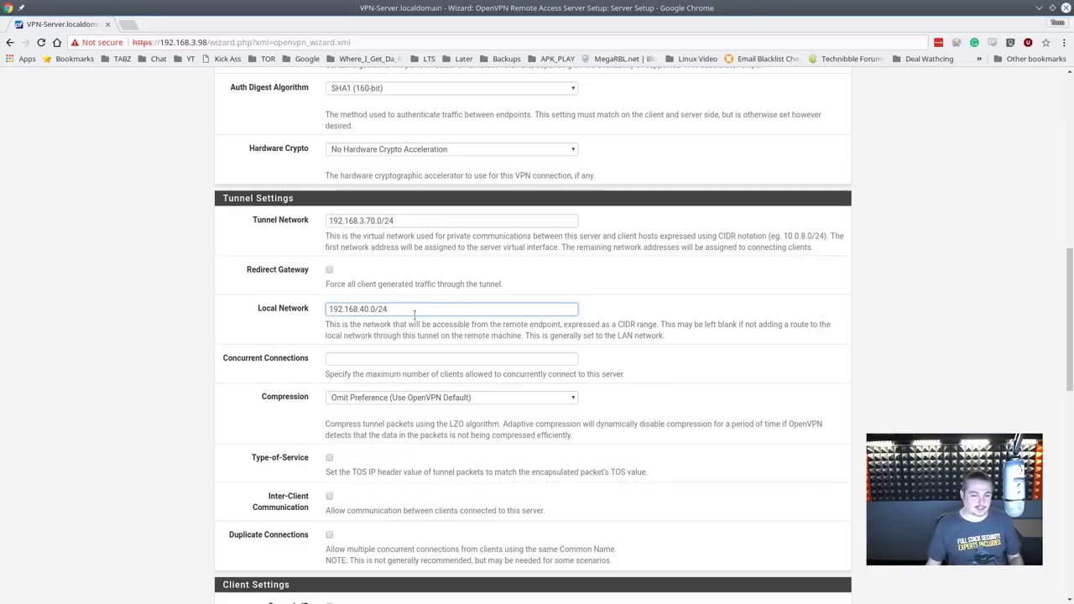
pyautogui.click(412, 356)
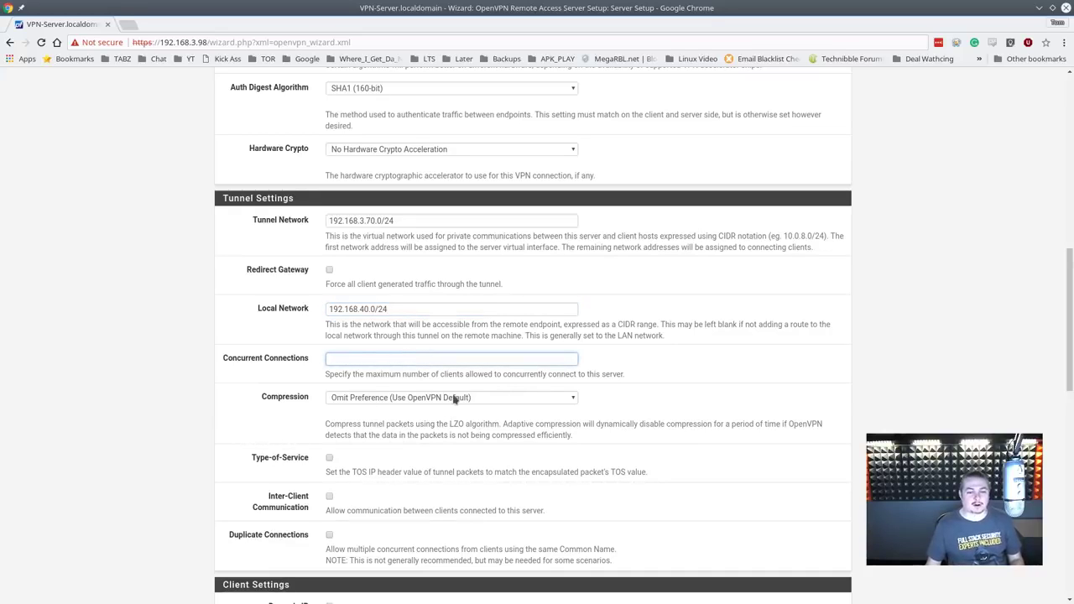
pyautogui.scroll(-2, 453, 399)
pyautogui.scroll(-1, 445, 397)
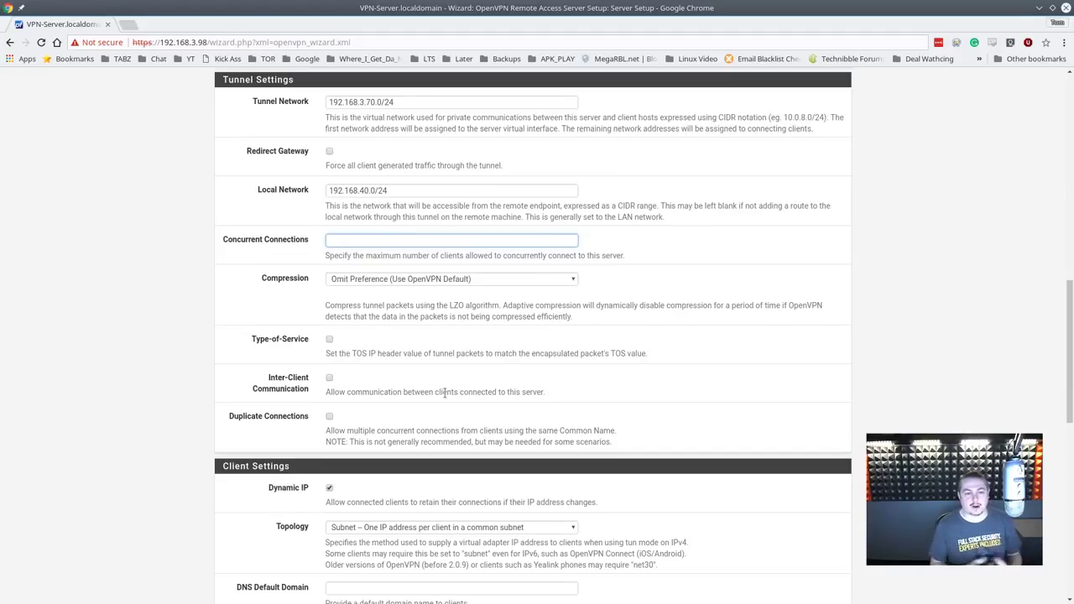
pyautogui.scroll(-4, 441, 369)
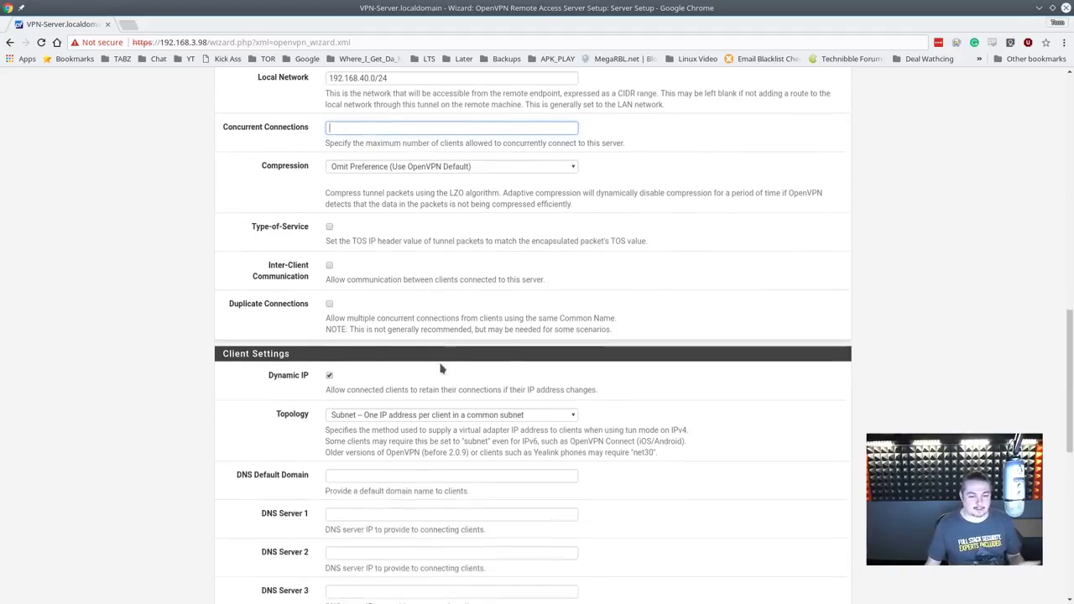
pyautogui.click(364, 391)
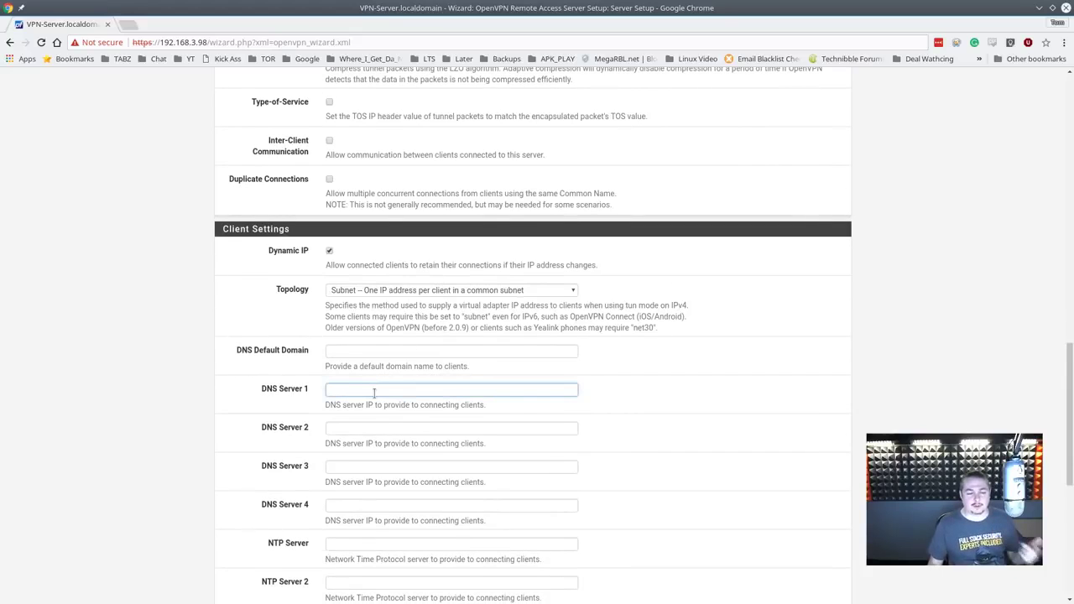
pyautogui.write('208')
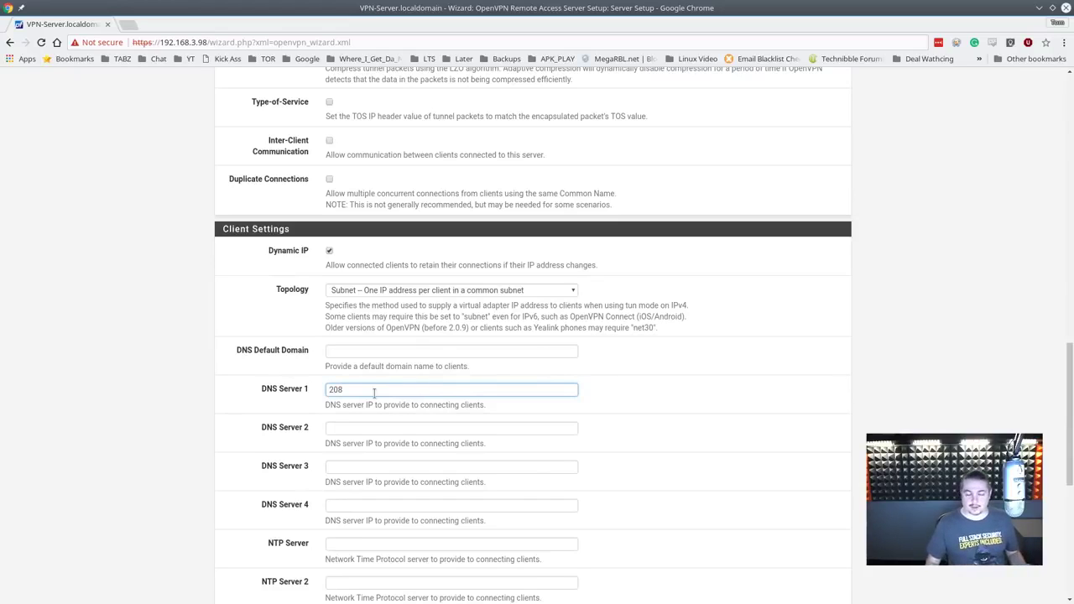
pyautogui.hotkey('ctrl', 'a')
pyautogui.press('BackSpace')
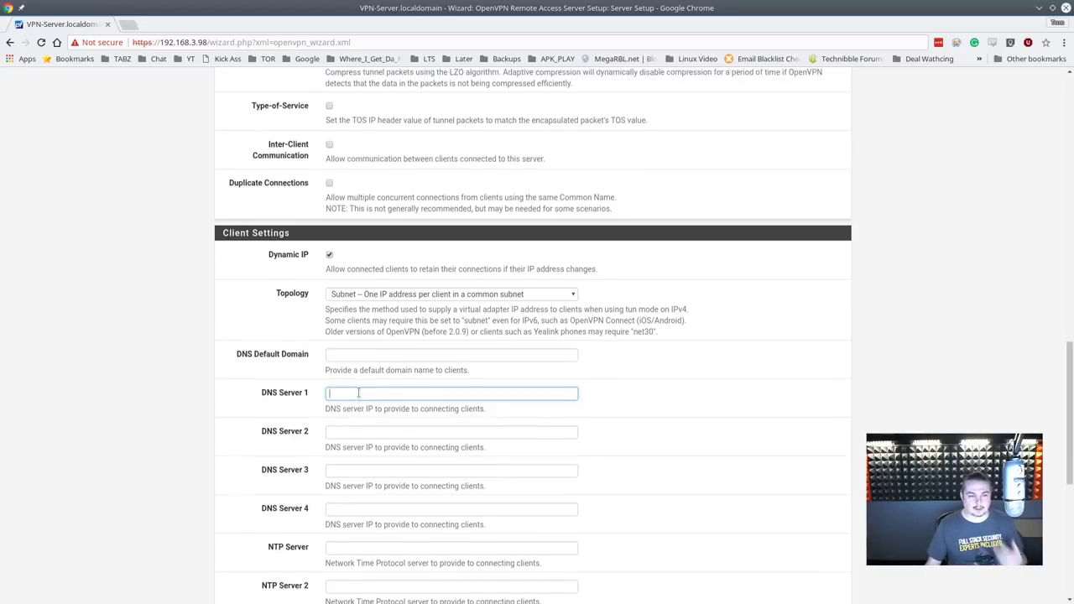
# Step: Enter 208.67.222.222 as DNS Server 1
pyautogui.scroll(1, 358, 391)
pyautogui.scroll(2, 513, 406)
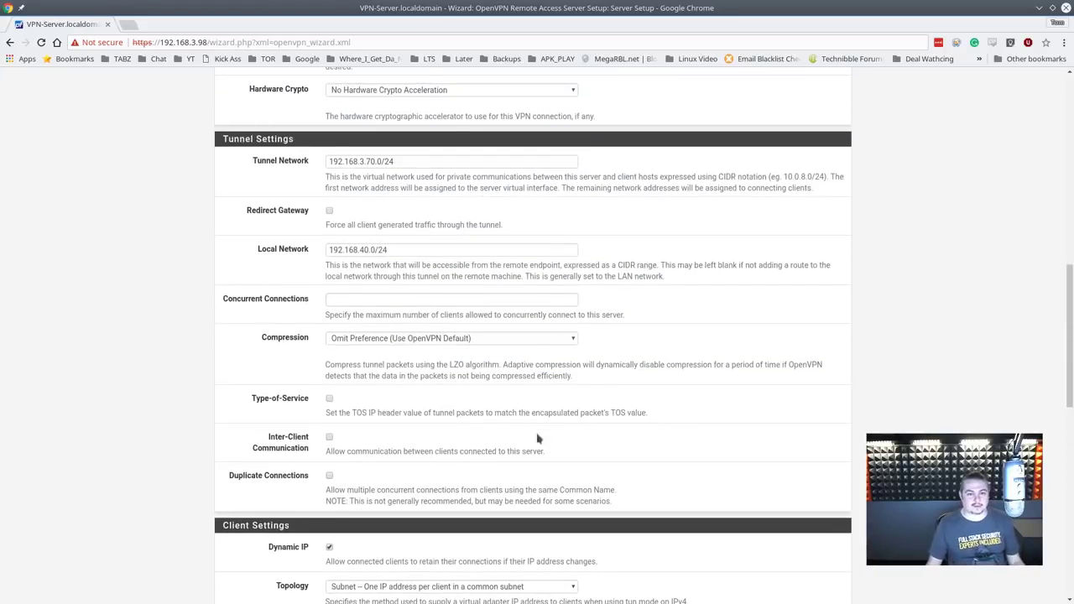
pyautogui.scroll(-4, 486, 371)
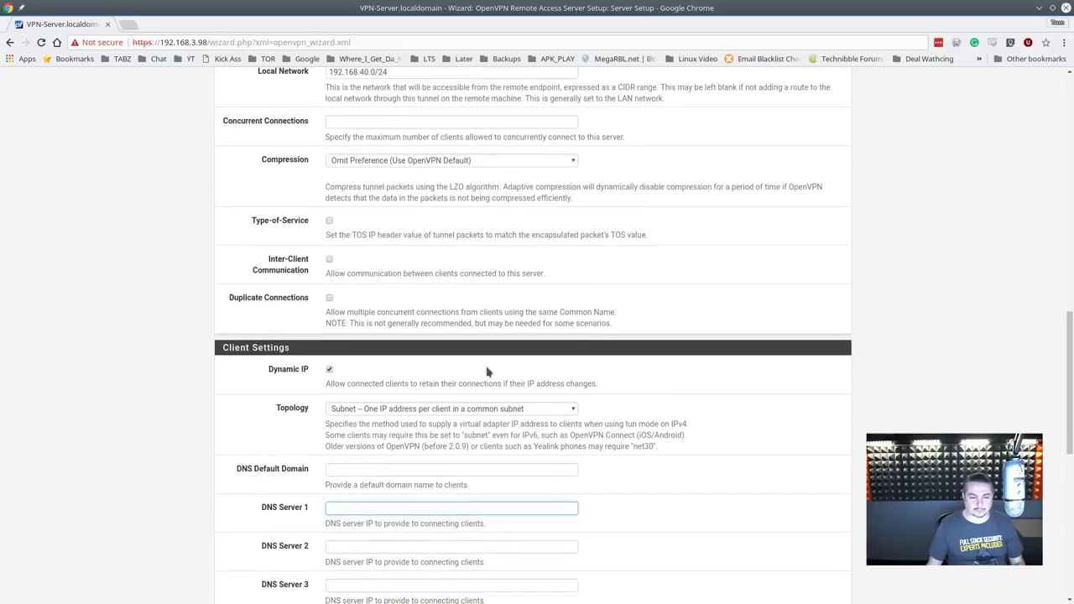
pyautogui.scroll(-1, 429, 379)
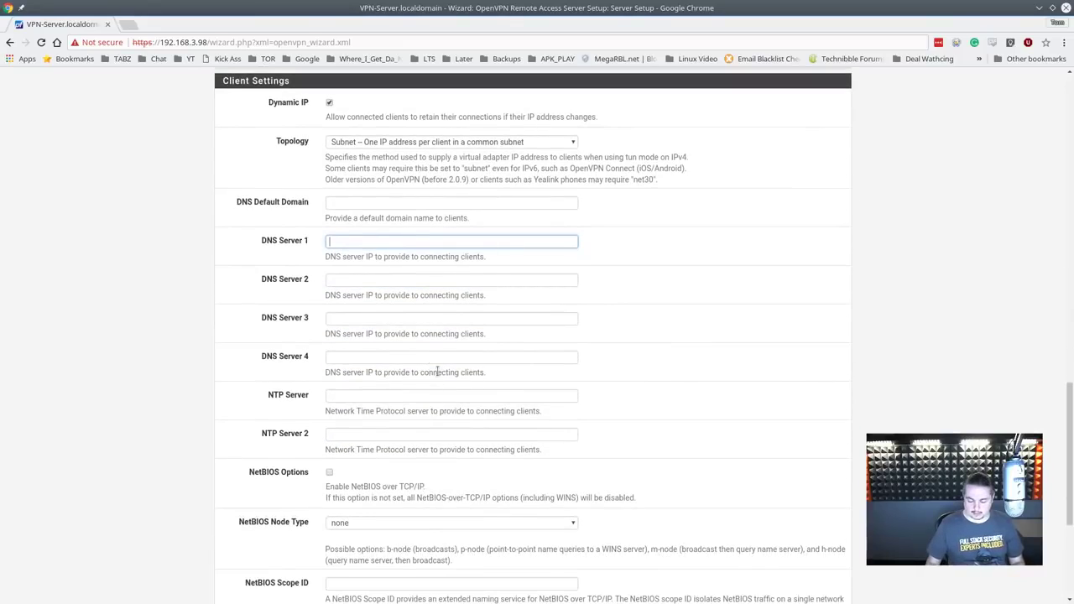
pyautogui.write('208.67.222.222')
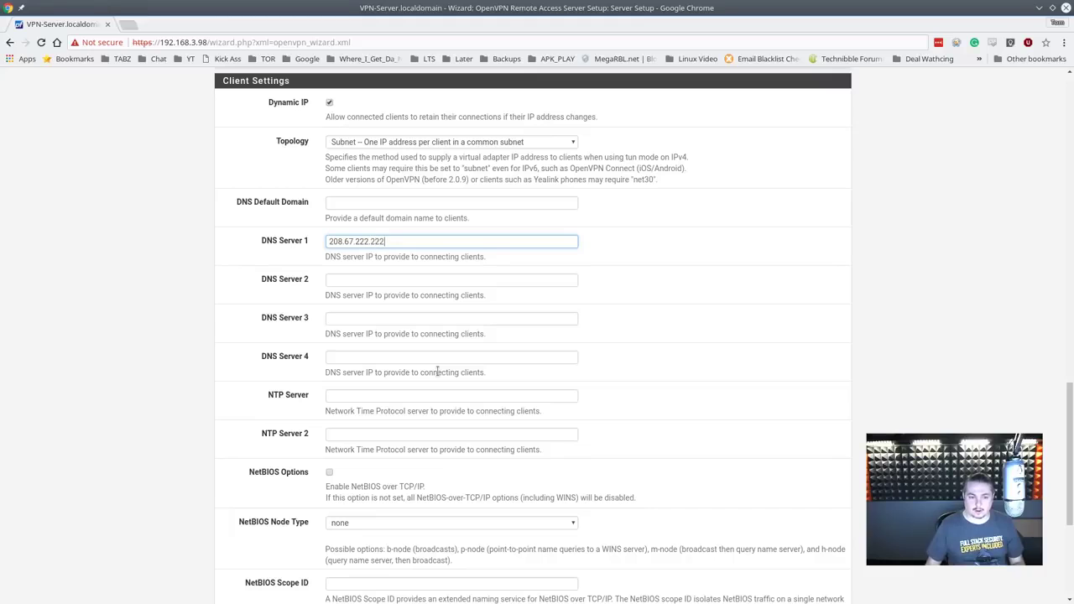
# Step: Leave the Advanced options blank and submit the server setup step
pyautogui.scroll(-3, 427, 344)
pyautogui.scroll(2, 416, 257)
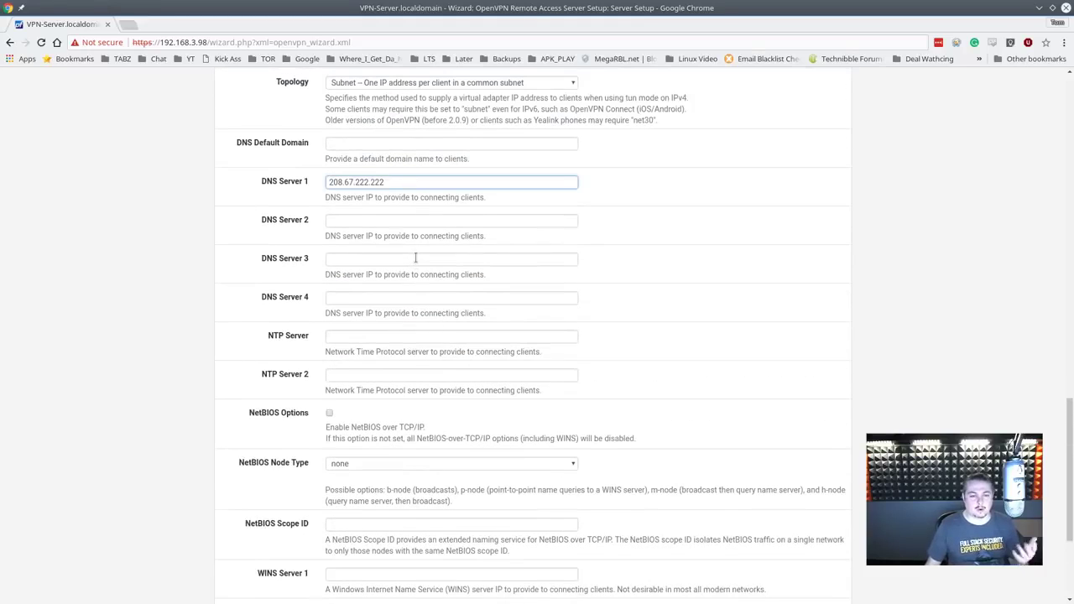
pyautogui.scroll(-3, 474, 308)
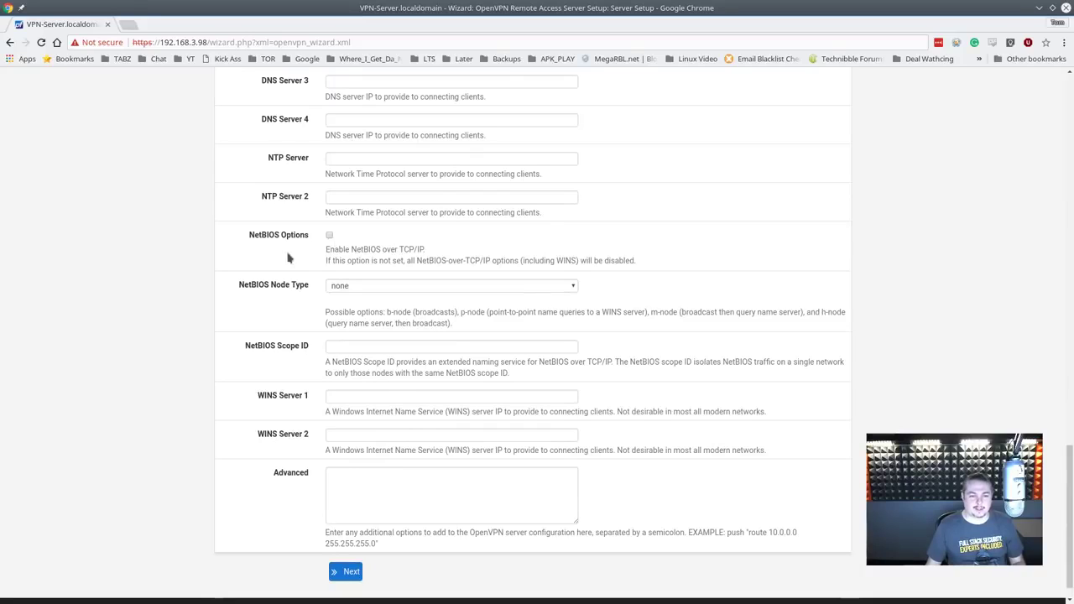
pyautogui.scroll(-1, 388, 363)
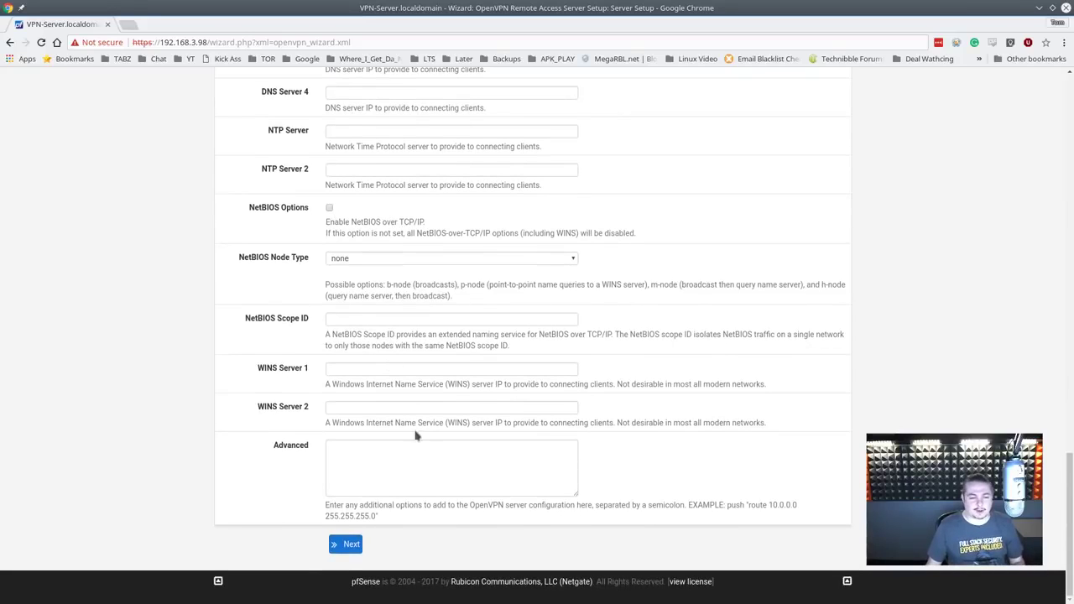
pyautogui.click(367, 482)
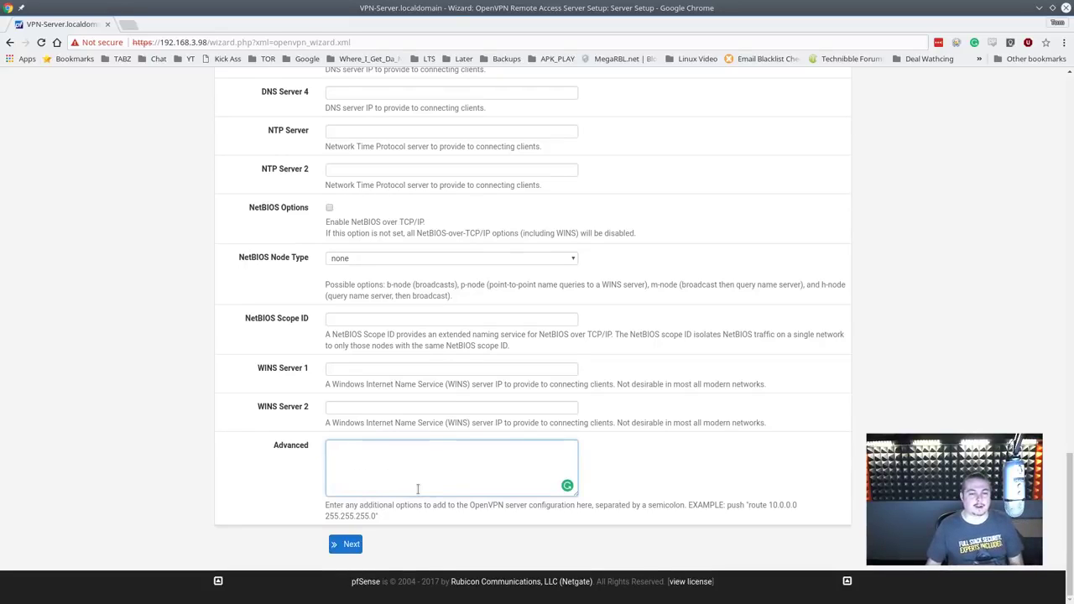
pyautogui.scroll(10, 417, 488)
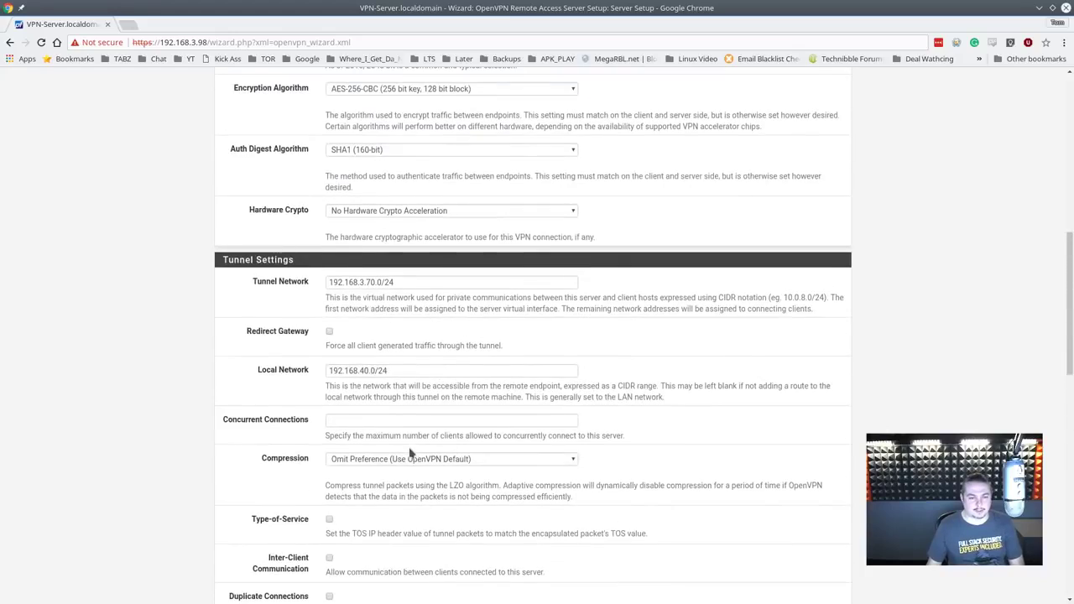
pyautogui.scroll(3, 410, 453)
pyautogui.scroll(-6, 408, 453)
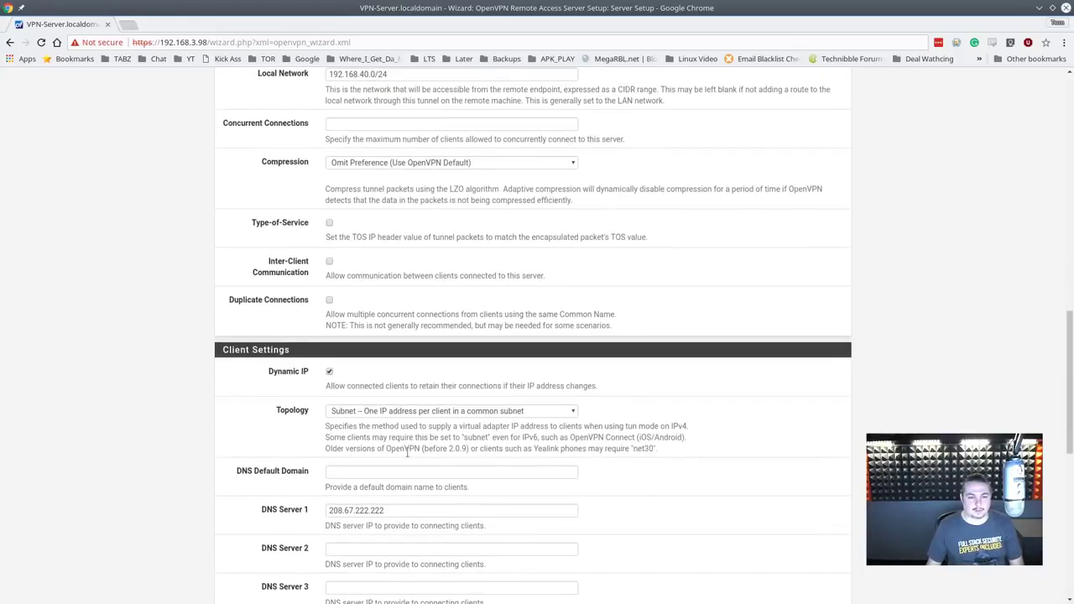
pyautogui.scroll(-6, 408, 453)
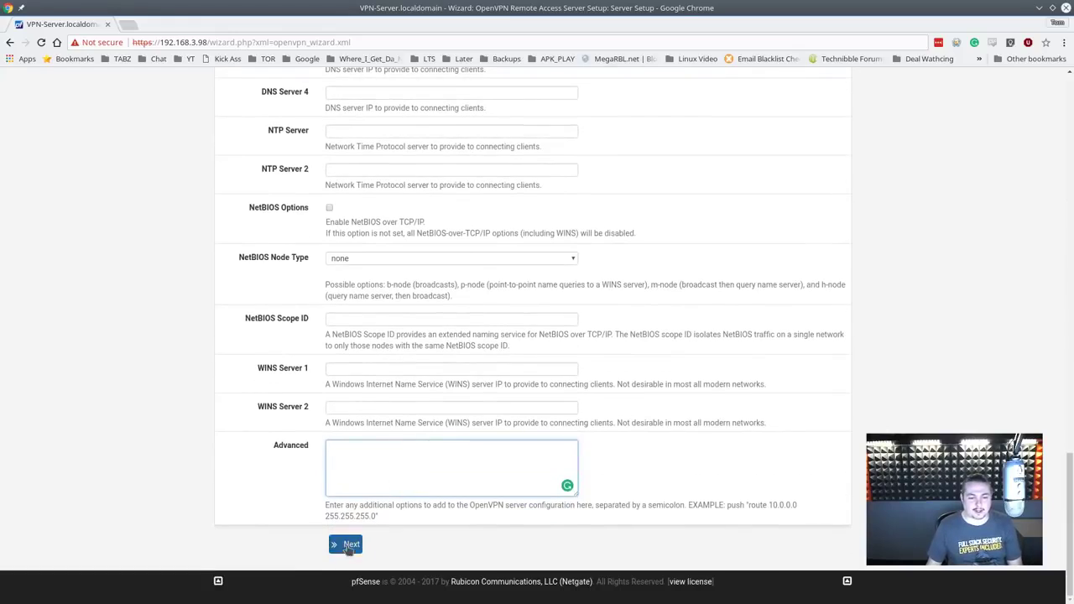
pyautogui.click(349, 545)
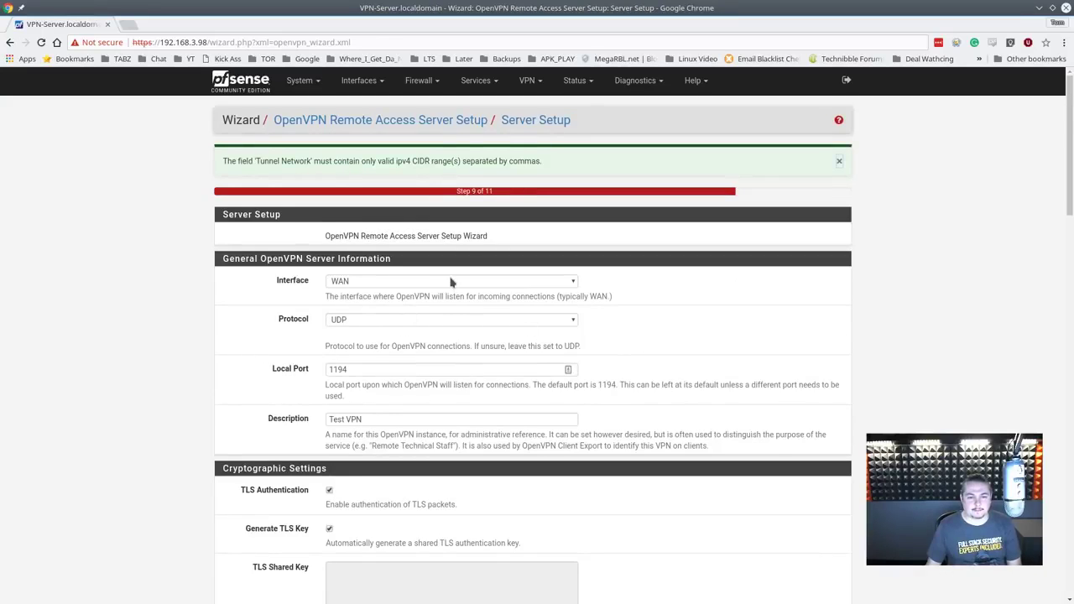
# Step: Remove the stray '3.' so the tunnel network reads 192.168.70.0/24, and resubmit
pyautogui.scroll(-5, 461, 354)
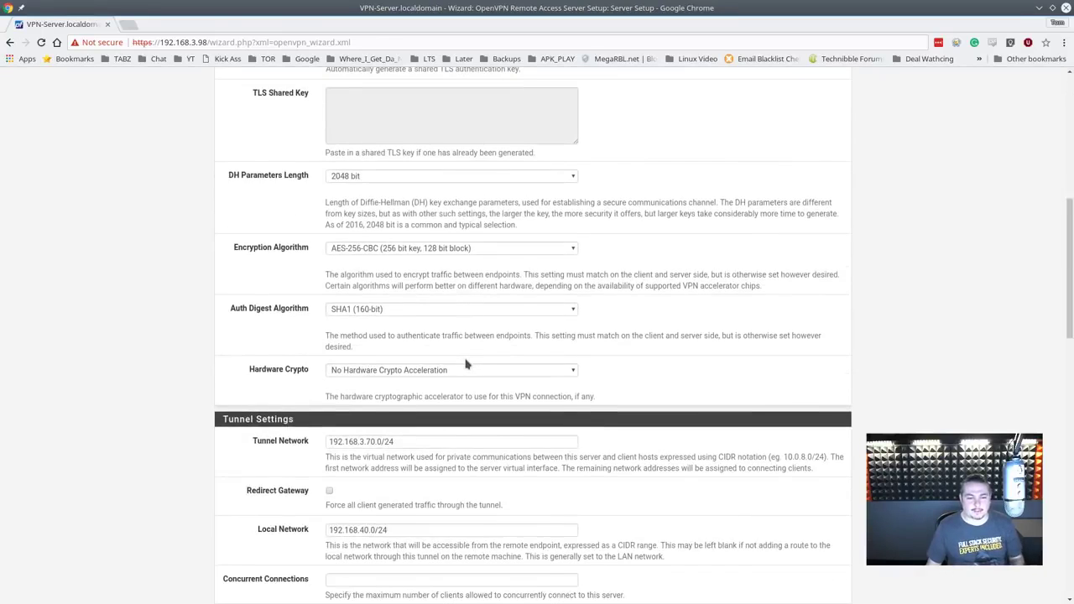
pyautogui.click(423, 235)
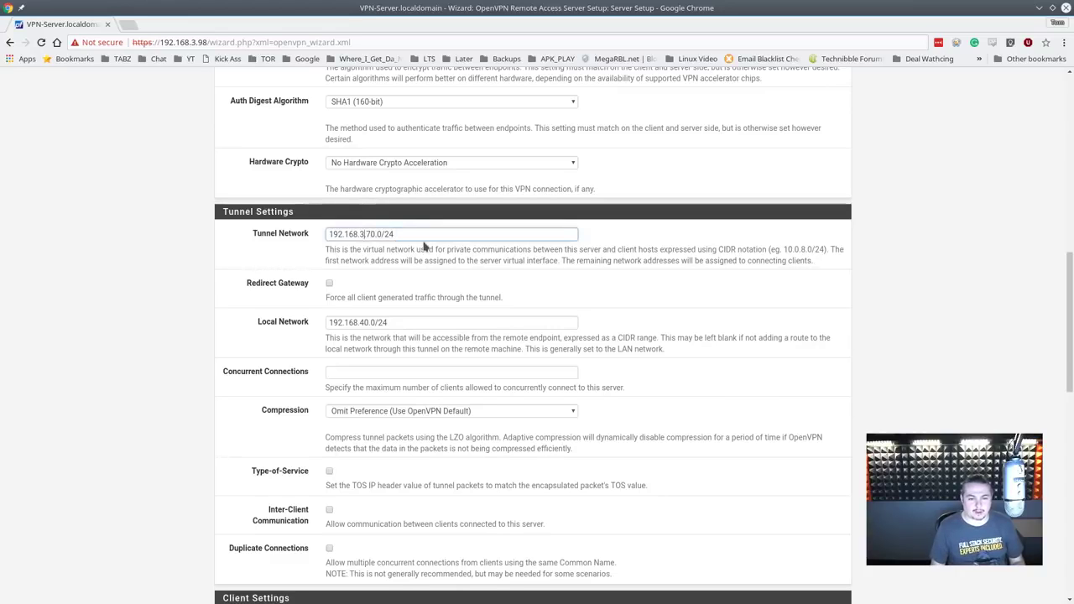
pyautogui.press('BackSpace')
pyautogui.press('BackSpace')
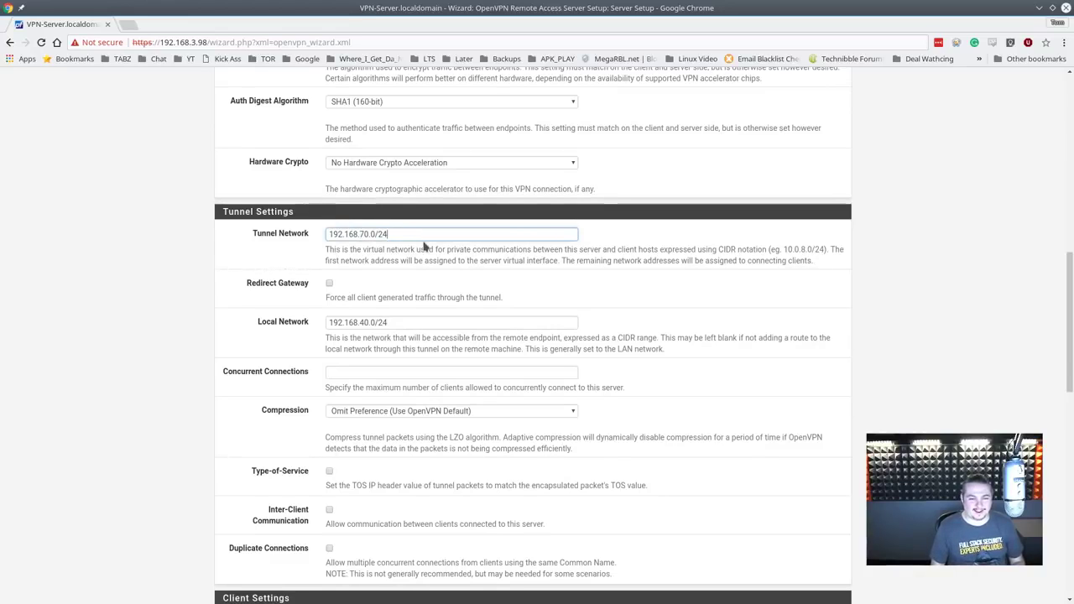
pyautogui.scroll(-15, 424, 246)
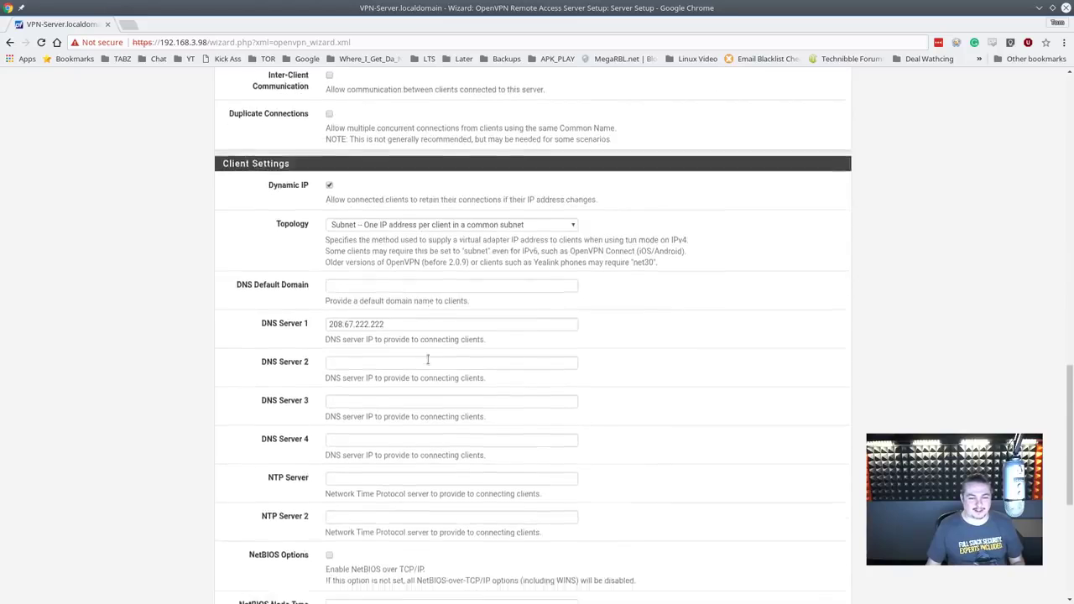
pyautogui.click(345, 543)
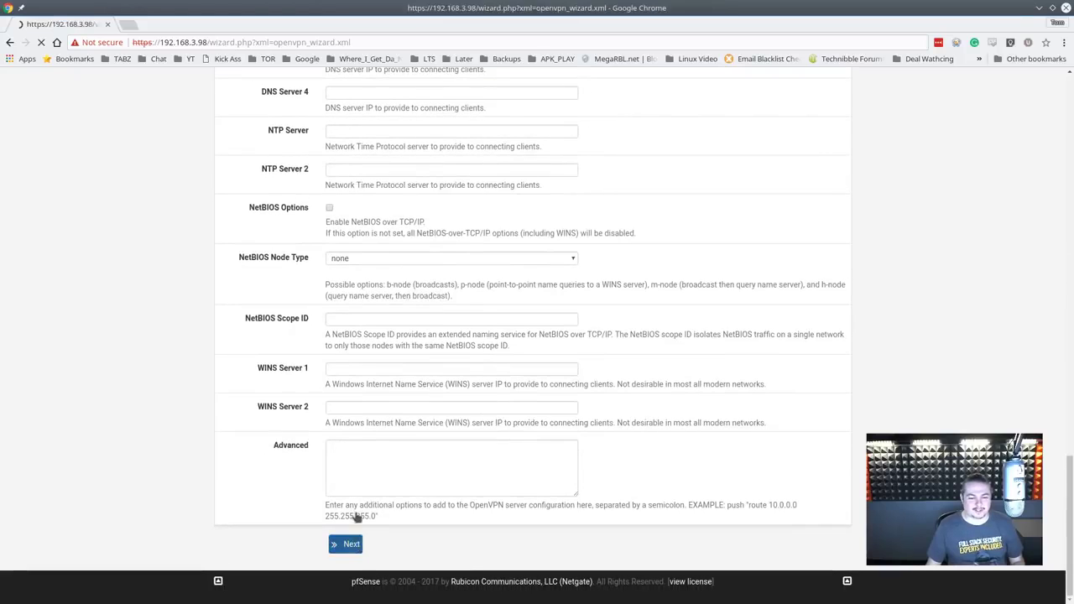
# Step: Enable the firewall and OpenVPN traffic rules and finish the wizard
pyautogui.click(333, 292)
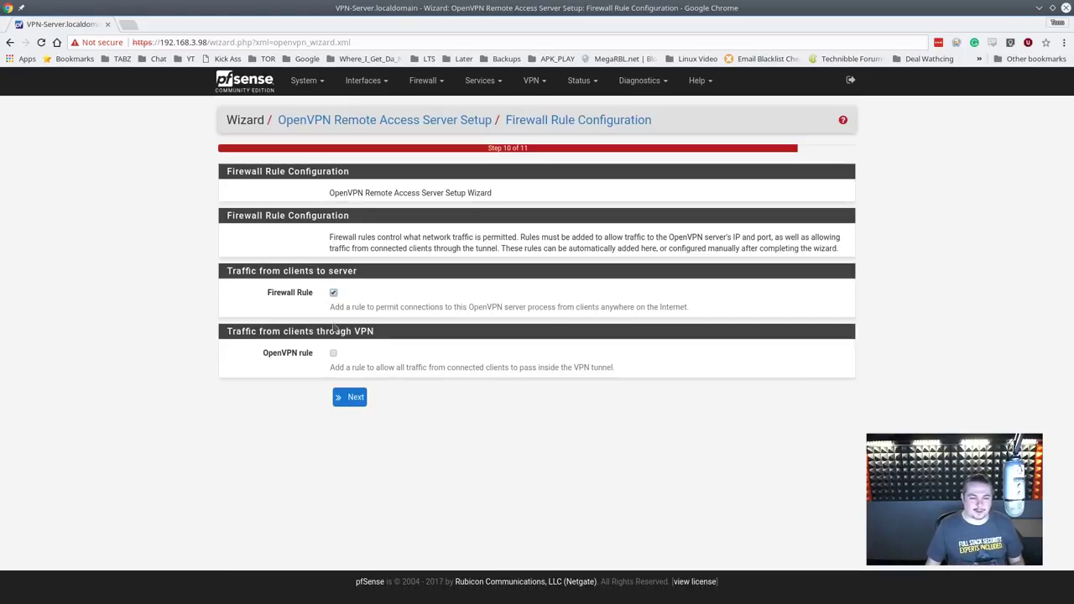
pyautogui.click(333, 353)
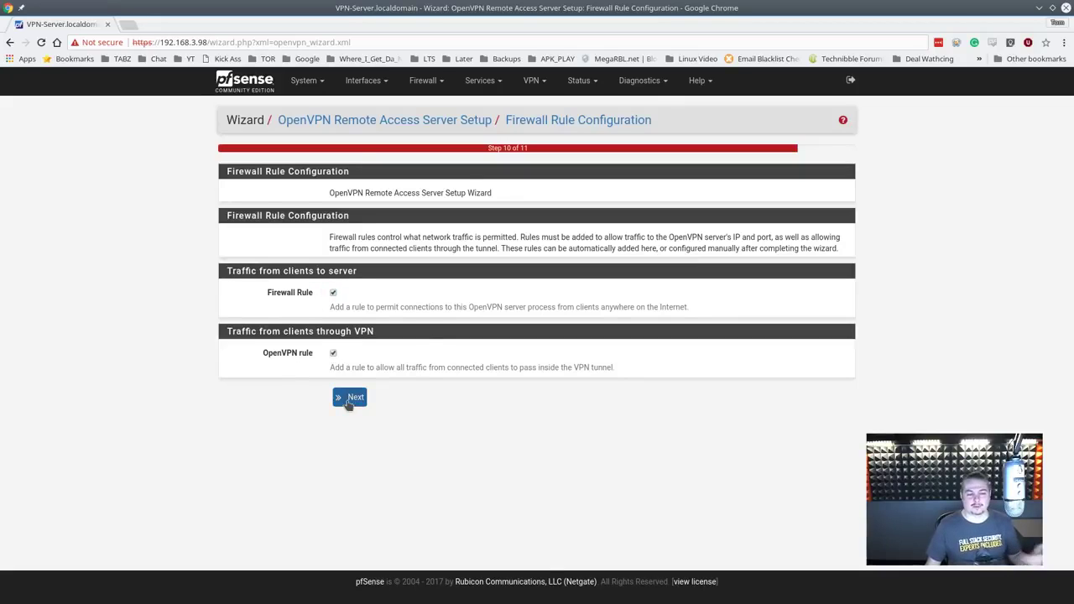
pyautogui.click(349, 400)
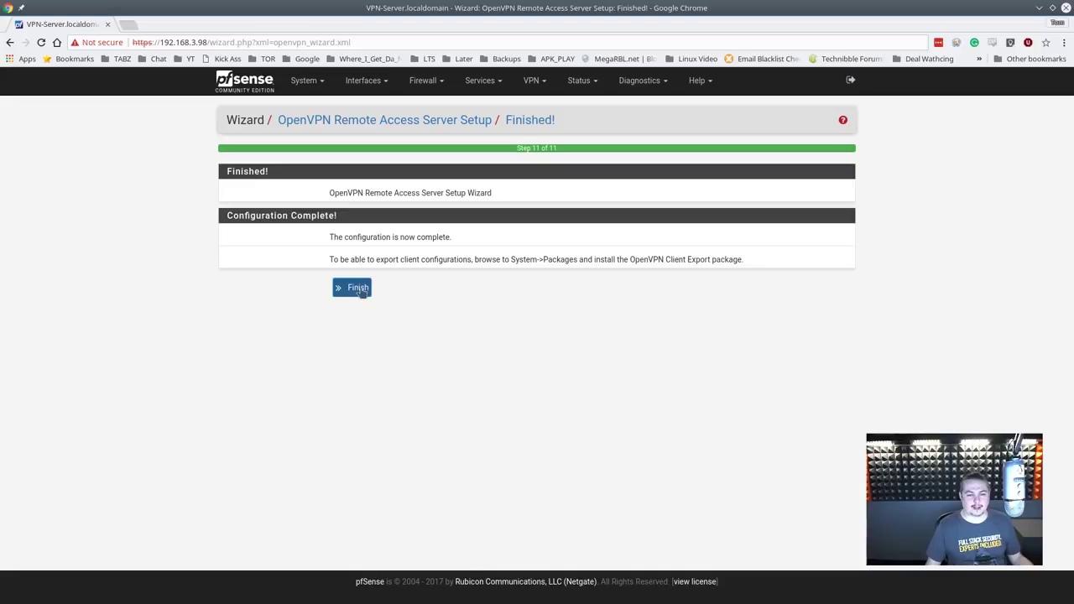
pyautogui.click(358, 291)
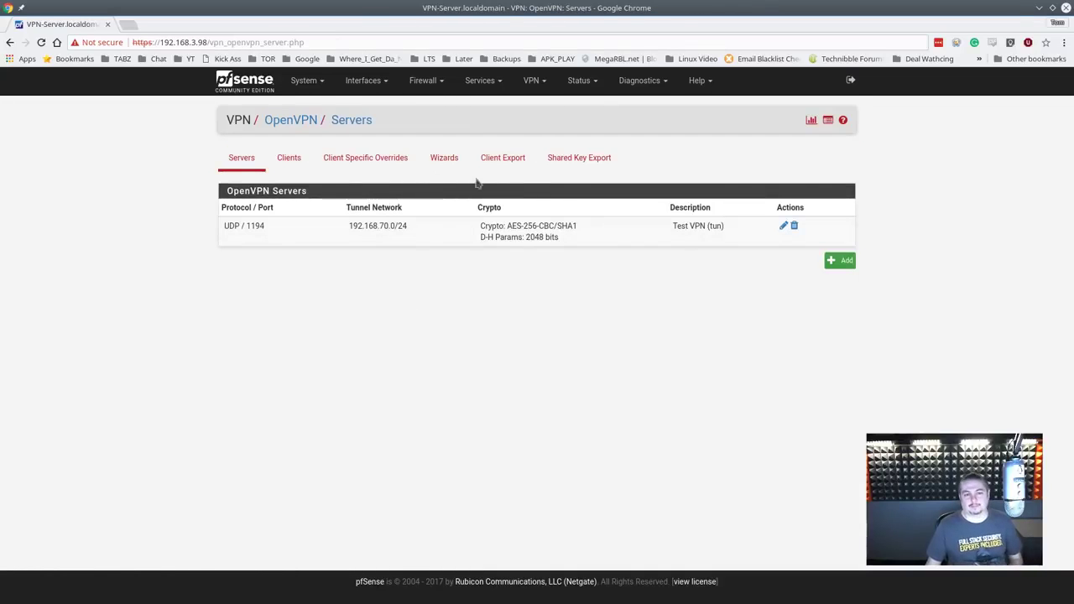
# Step: Edit the Test VPN server, choose Remote Access ( User Auth ) server mode, and save
pyautogui.click(783, 226)
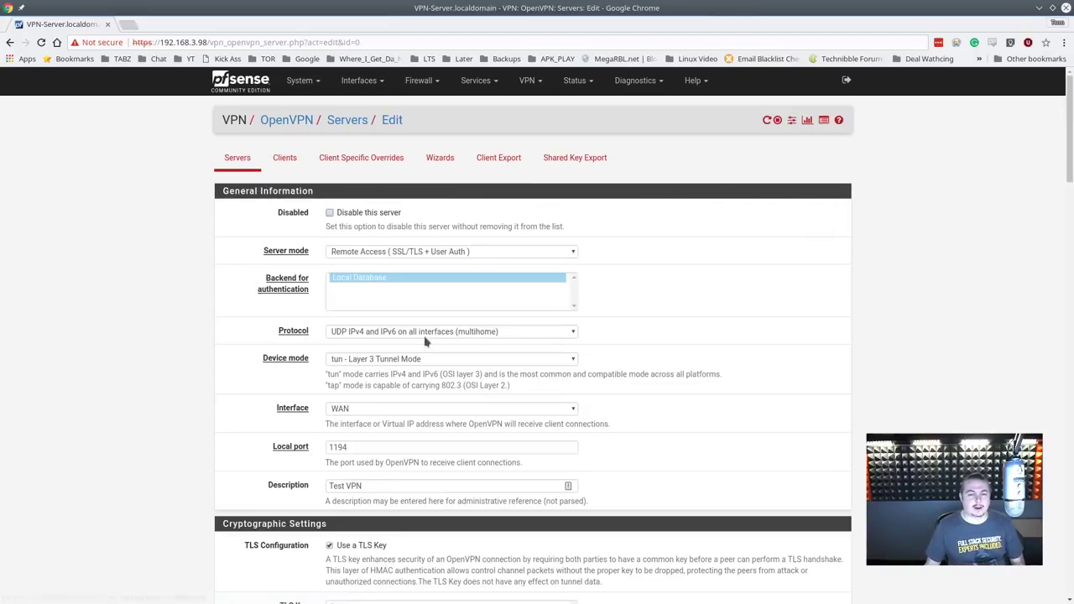
pyautogui.click(458, 252)
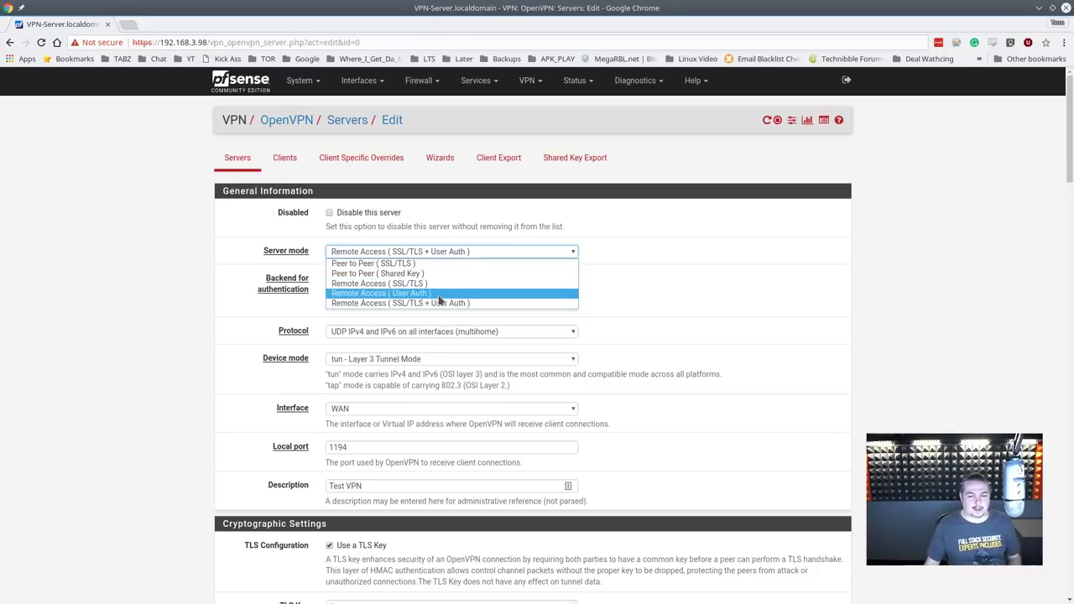
pyautogui.click(423, 293)
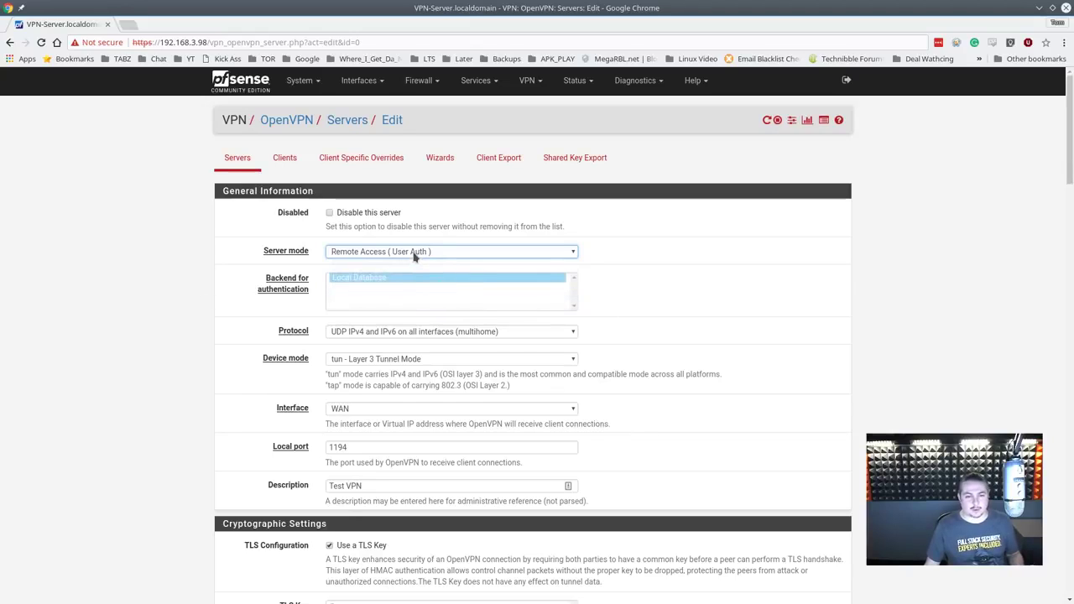
pyautogui.click(414, 253)
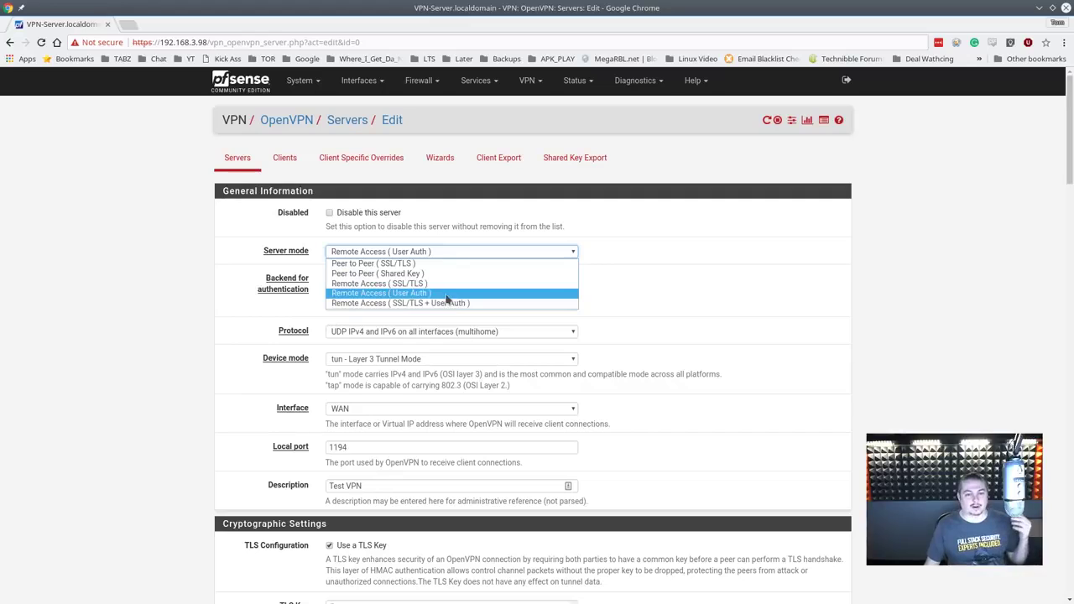
pyautogui.click(440, 298)
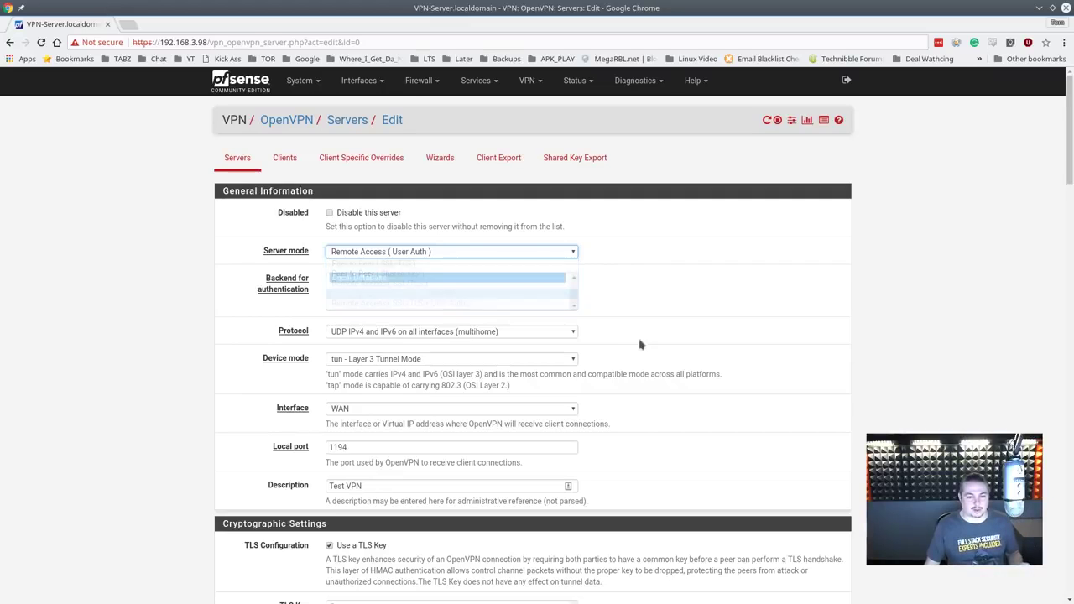
pyautogui.scroll(-6, 612, 335)
pyautogui.scroll(-3, 577, 361)
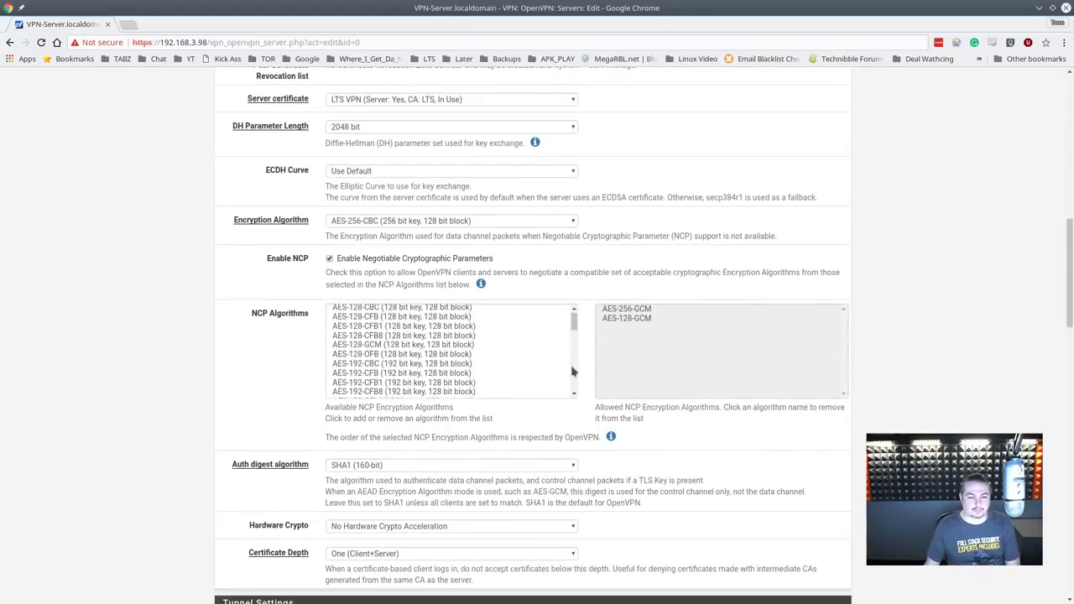
pyautogui.scroll(-4, 573, 370)
pyautogui.scroll(-2, 577, 360)
pyautogui.scroll(-15, 772, 556)
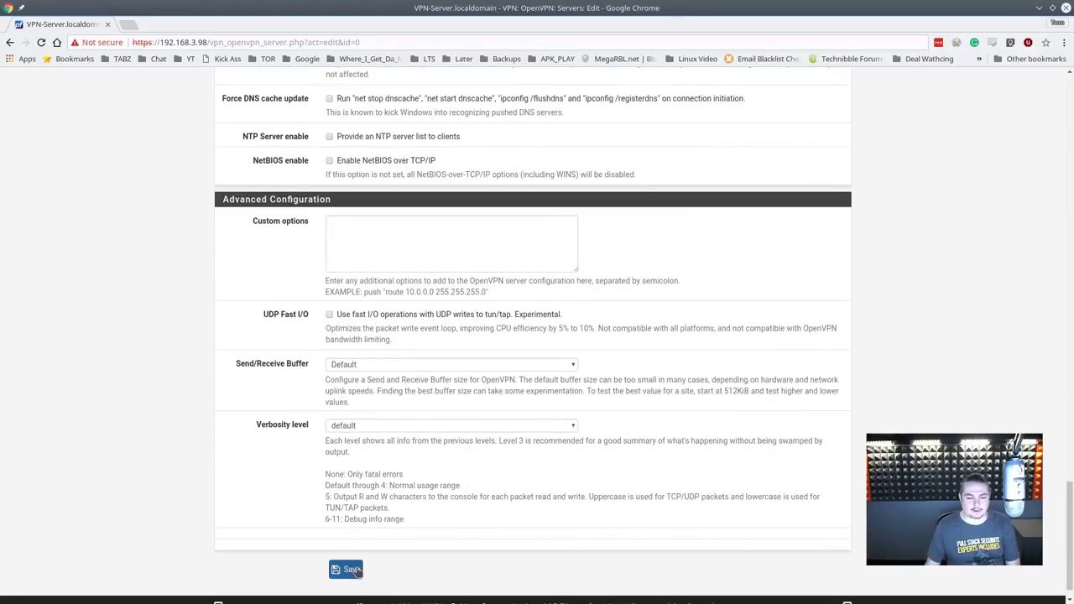
pyautogui.click(352, 571)
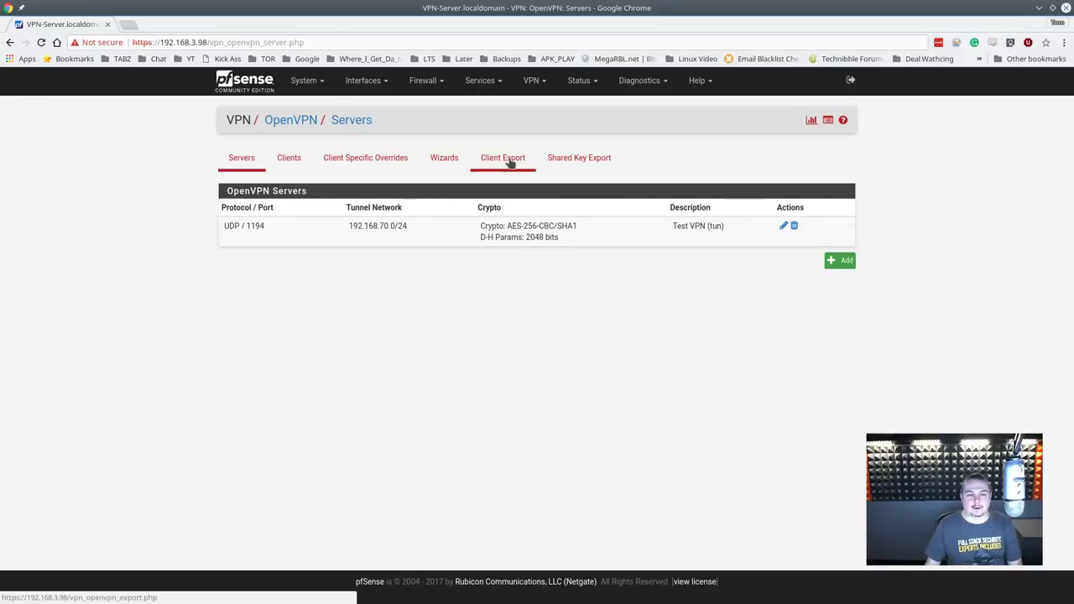
# Step: In User Manager, start a new user named tom and enter and confirm its password
pyautogui.click(300, 80)
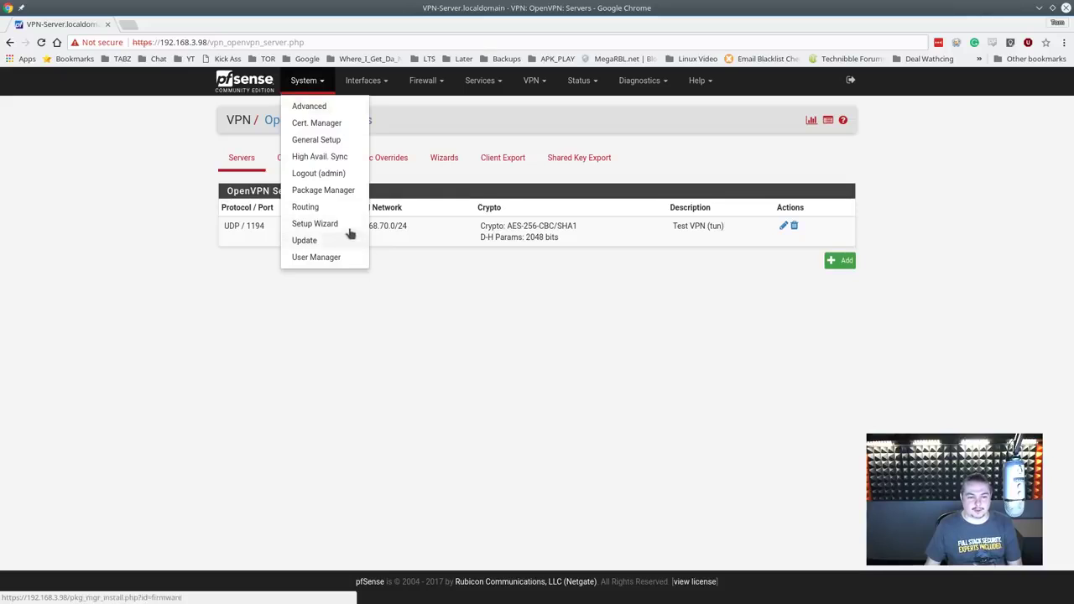
pyautogui.click(342, 256)
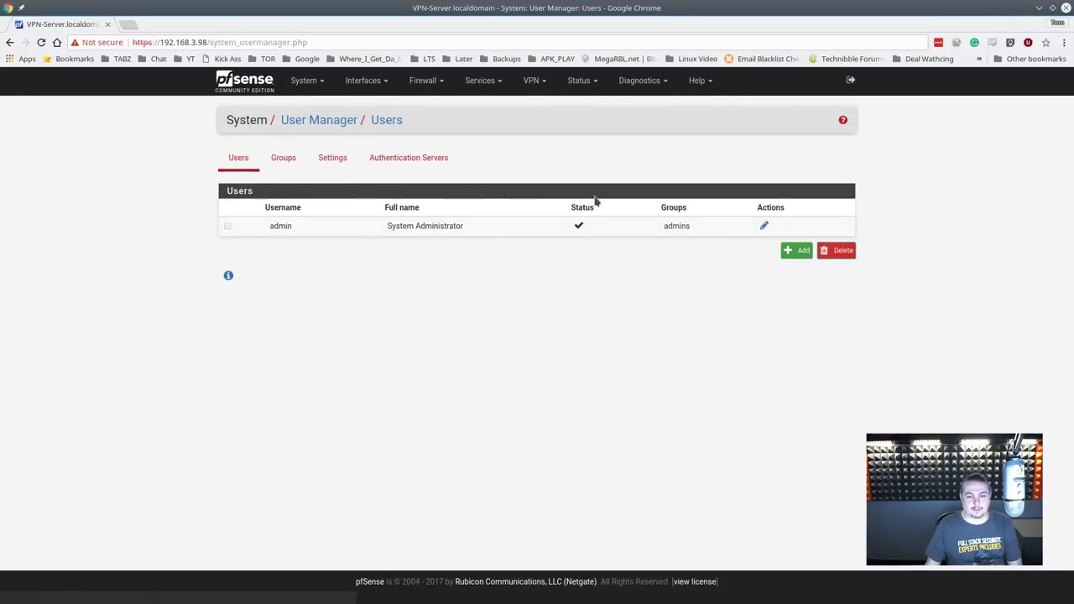
pyautogui.click(797, 254)
pyautogui.click(401, 258)
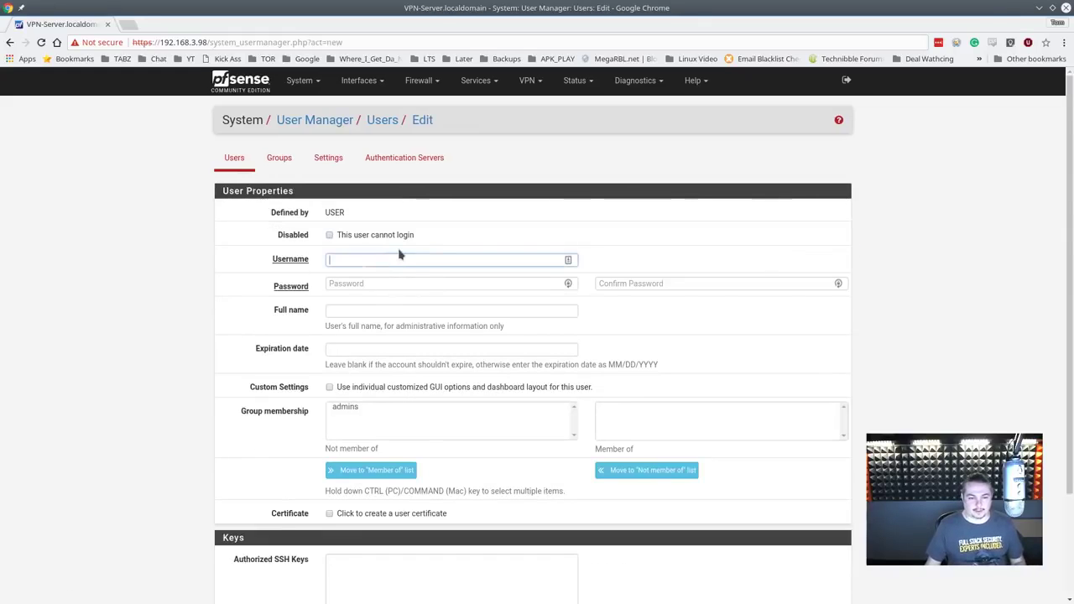
pyautogui.write('tom')
pyautogui.press('Tab')
pyautogui.write('••••')
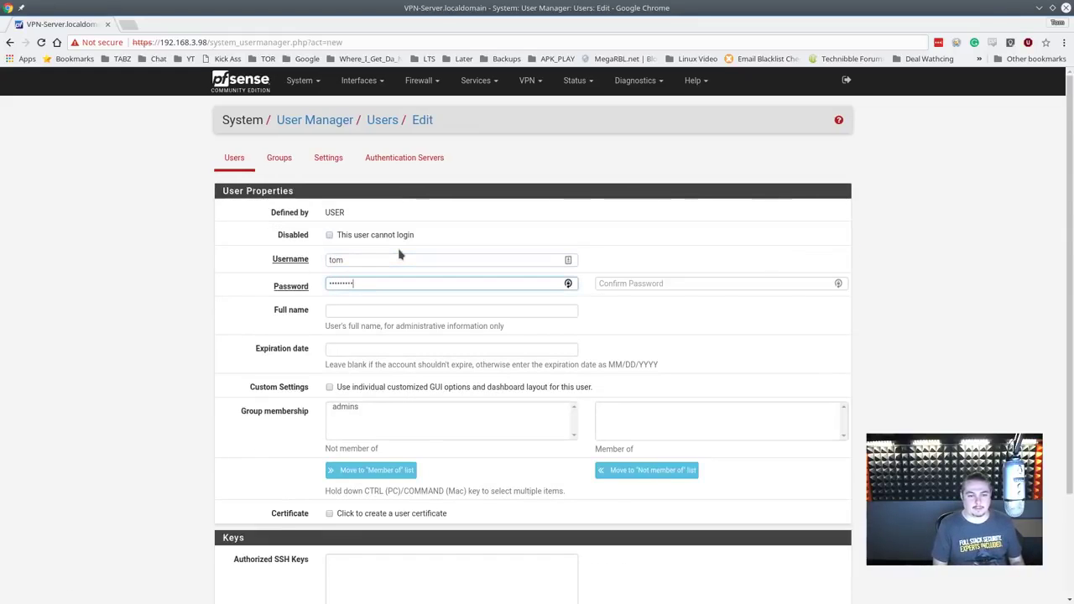
pyautogui.press('Tab')
pyautogui.write('•••••••••')
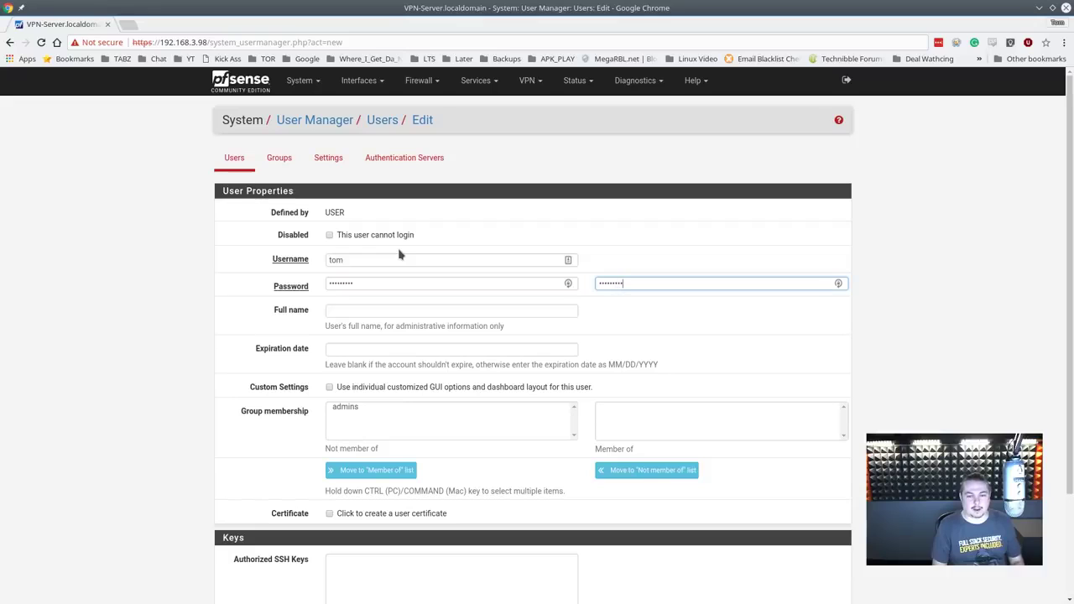
# Step: Fill in the user's full name and save the new user tom
pyautogui.click(442, 311)
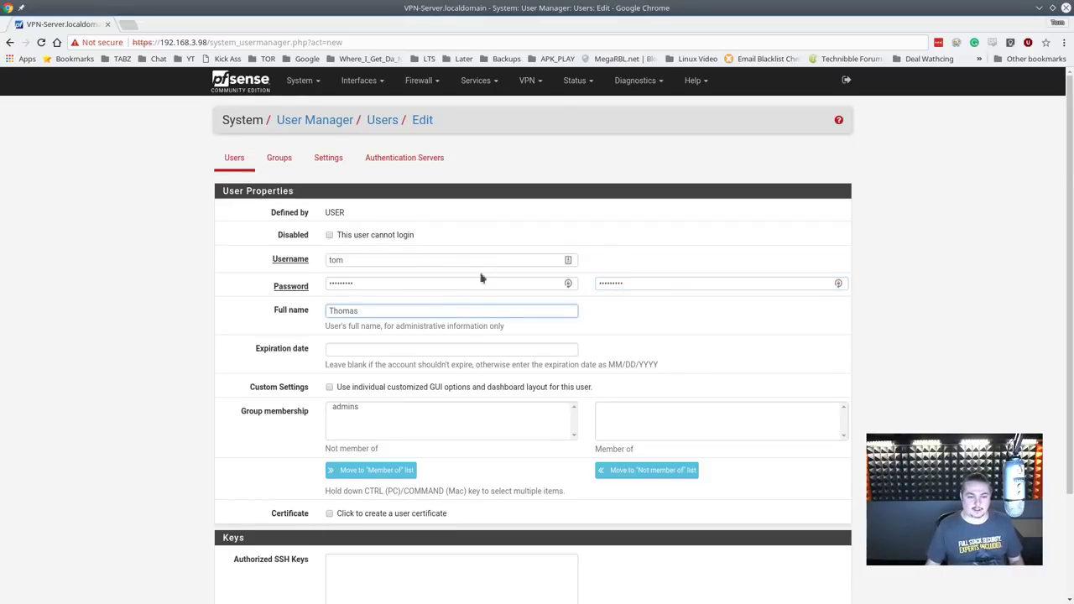
pyautogui.scroll(-3, 483, 285)
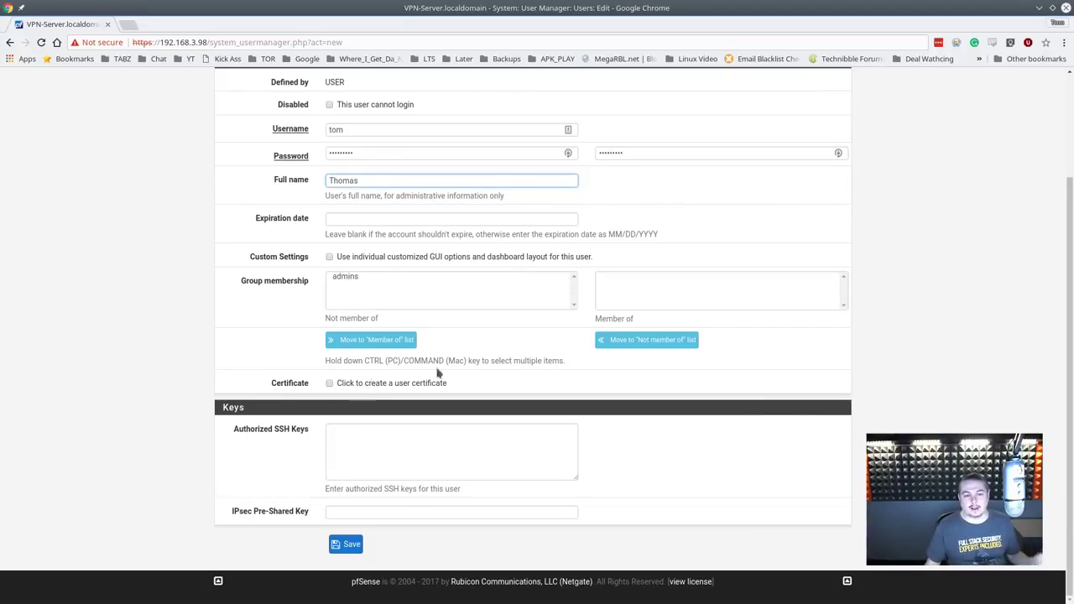
pyautogui.click(370, 276)
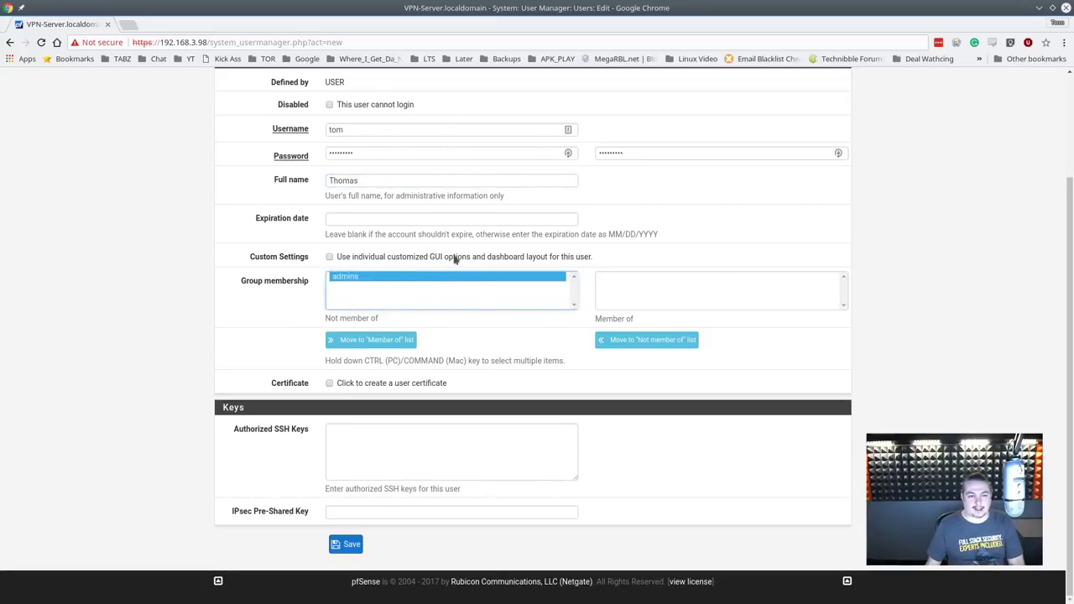
pyautogui.click(349, 545)
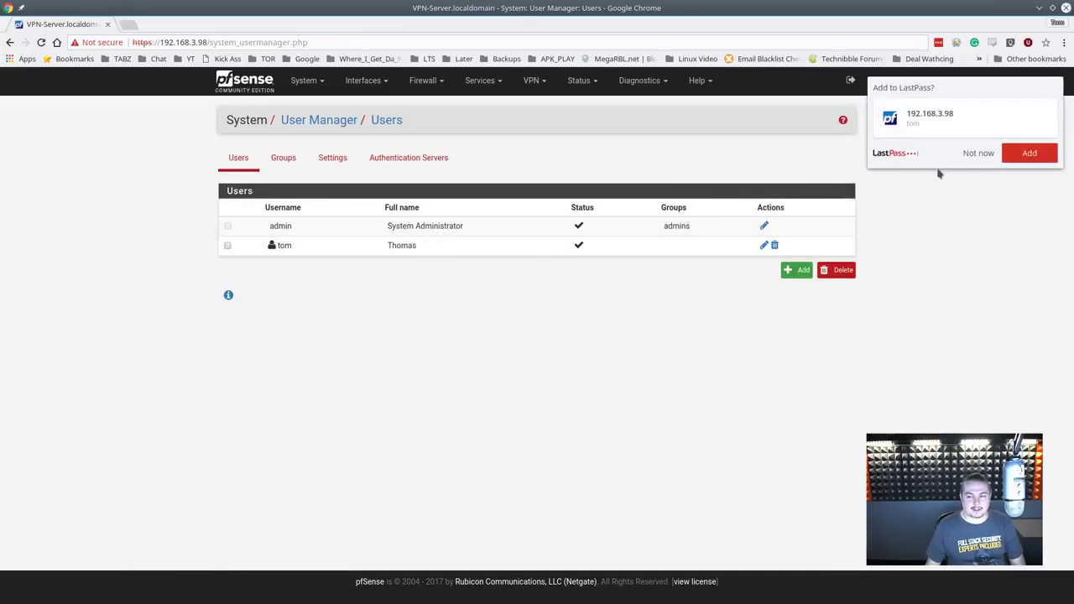
# Step: Dismiss the password-save prompt and leave the OpenVPN wizard at Local User Access for the dashboard
pyautogui.click(965, 153)
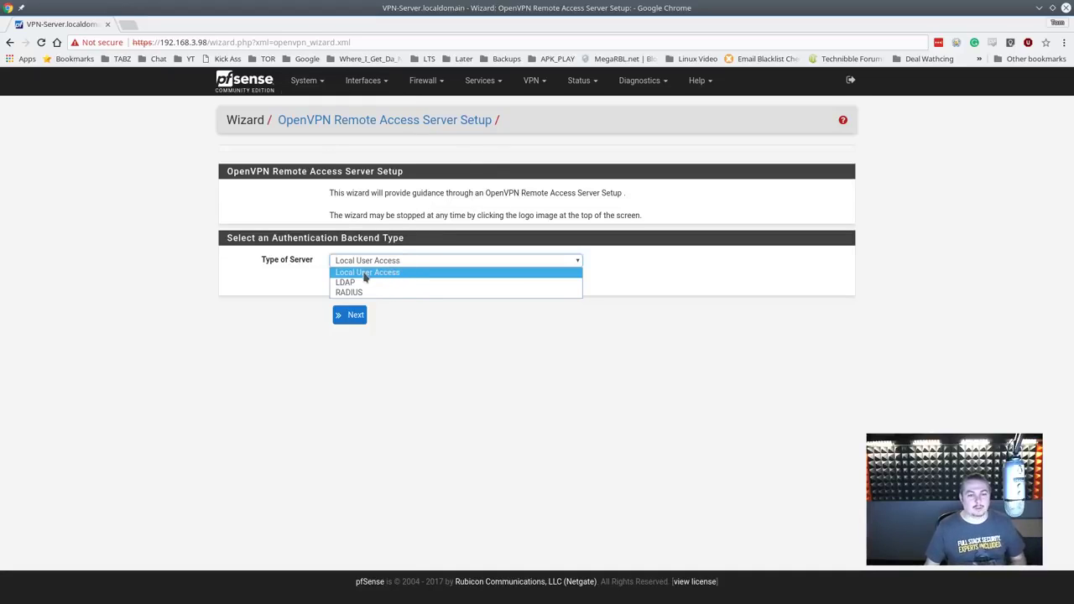
pyautogui.click(237, 90)
pyautogui.click(238, 91)
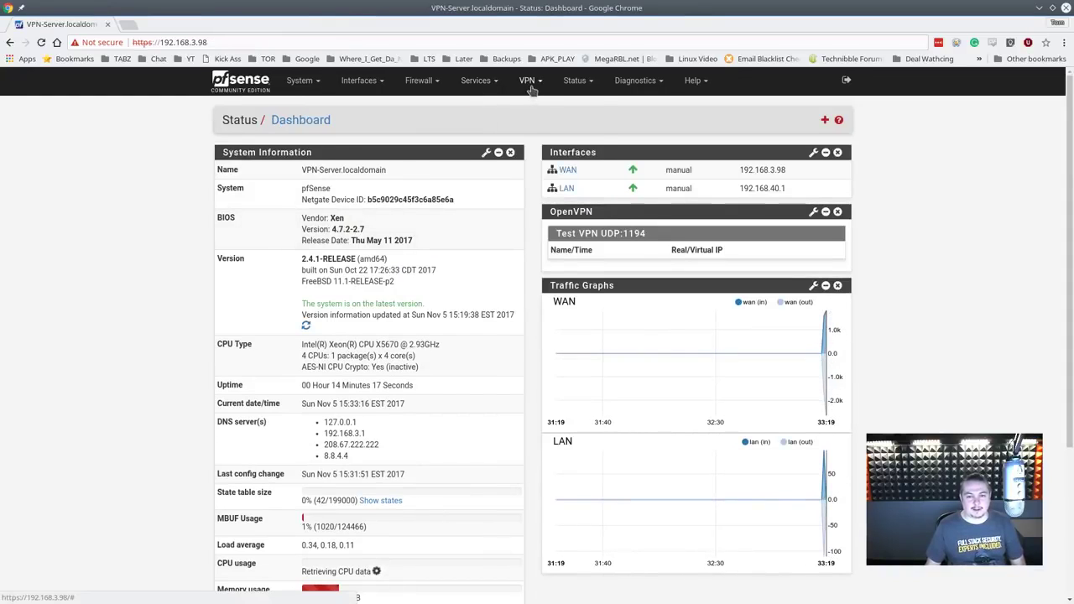
# Step: Bring up the OpenVPN Client Export page for Test VPN UDP:1194 and select its URL
pyautogui.click(531, 84)
pyautogui.click(532, 136)
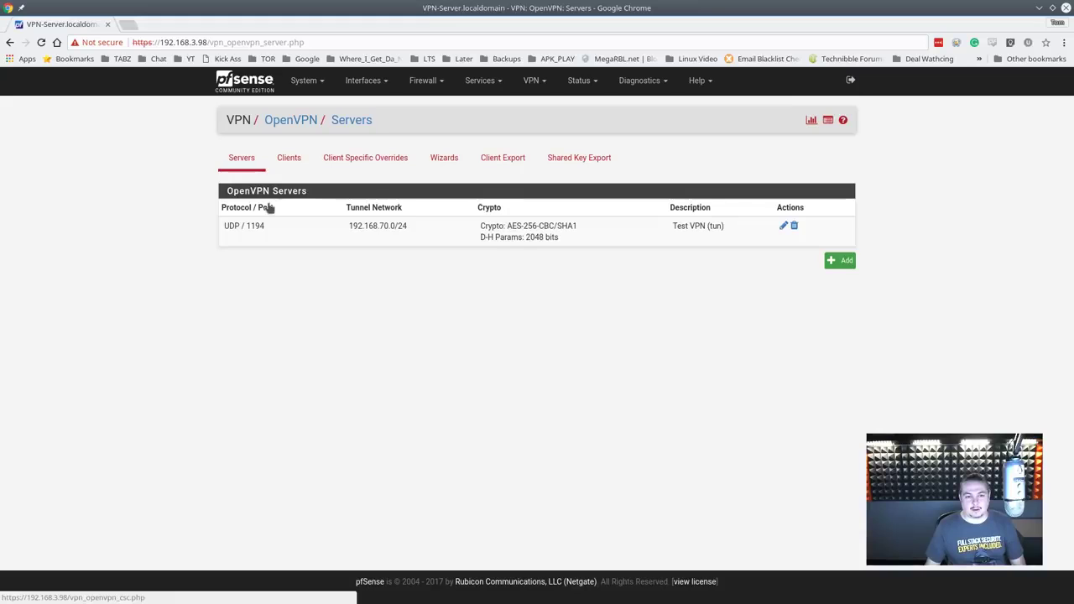
pyautogui.click(501, 159)
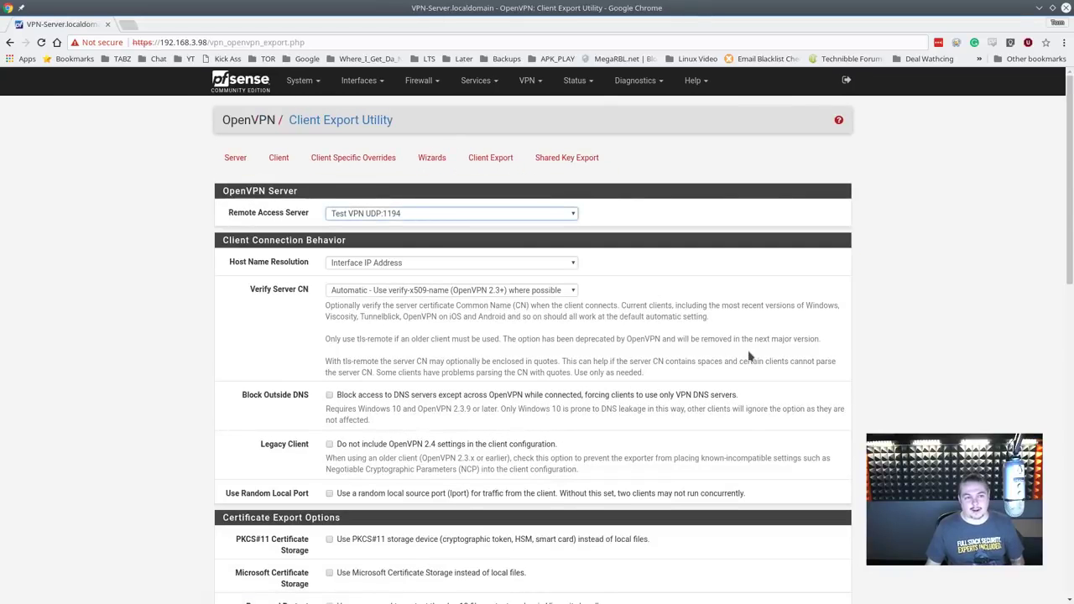
pyautogui.scroll(-10, 749, 356)
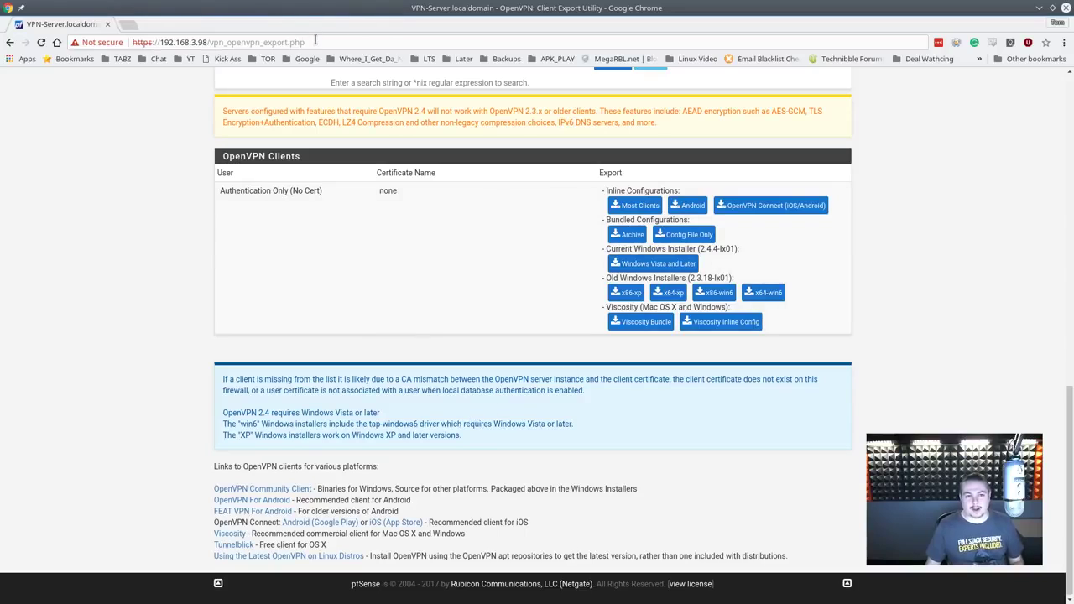
pyautogui.click(316, 41)
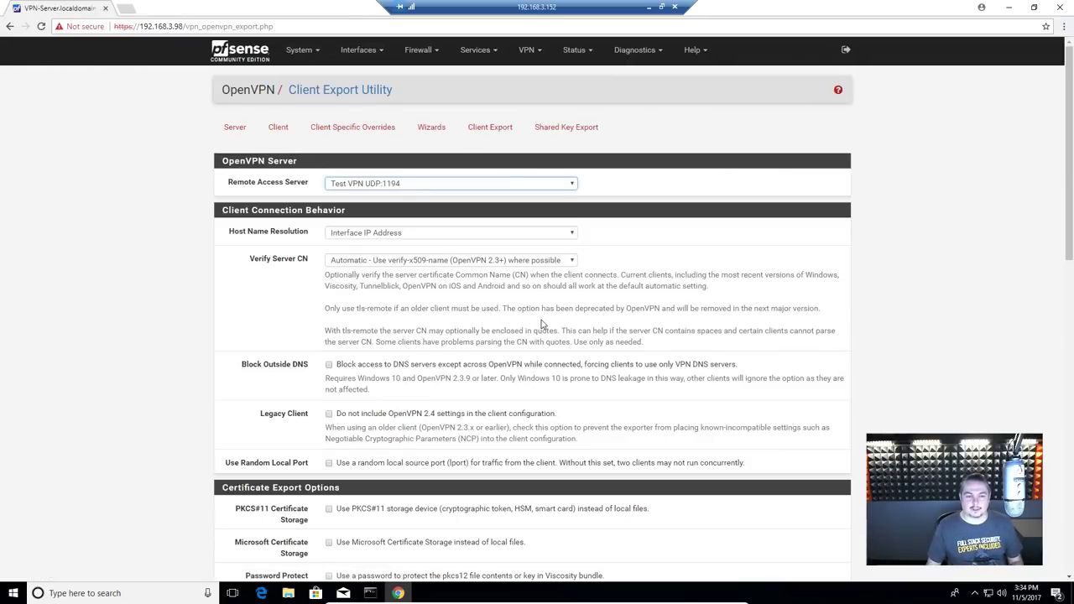
# Step: Download the Windows Vista and Later installer and run it despite the SmartScreen warning
pyautogui.scroll(-5, 545, 352)
pyautogui.scroll(-4, 553, 373)
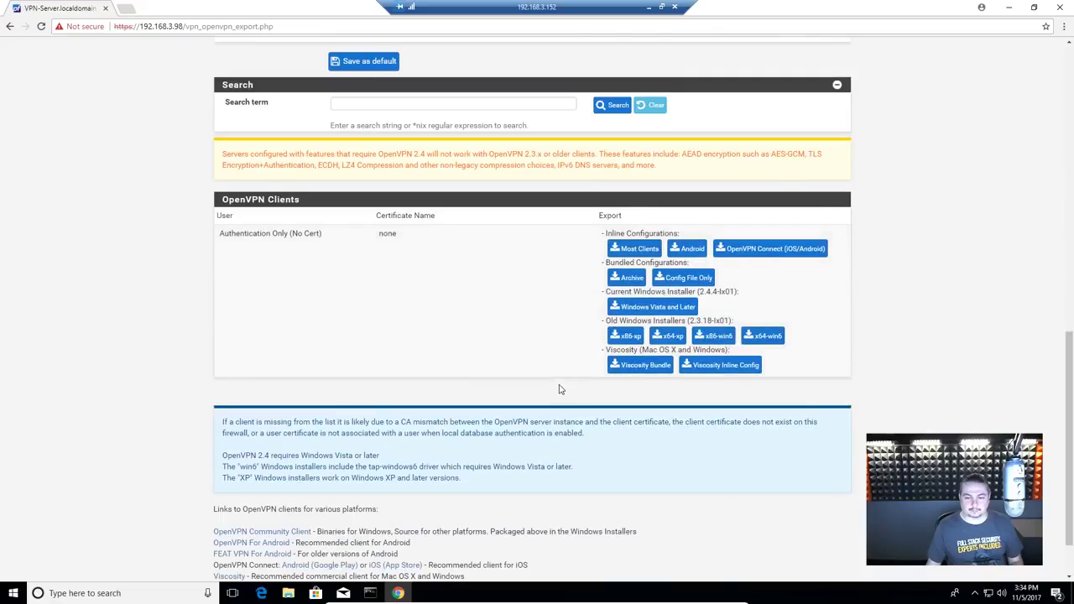
pyautogui.click(653, 309)
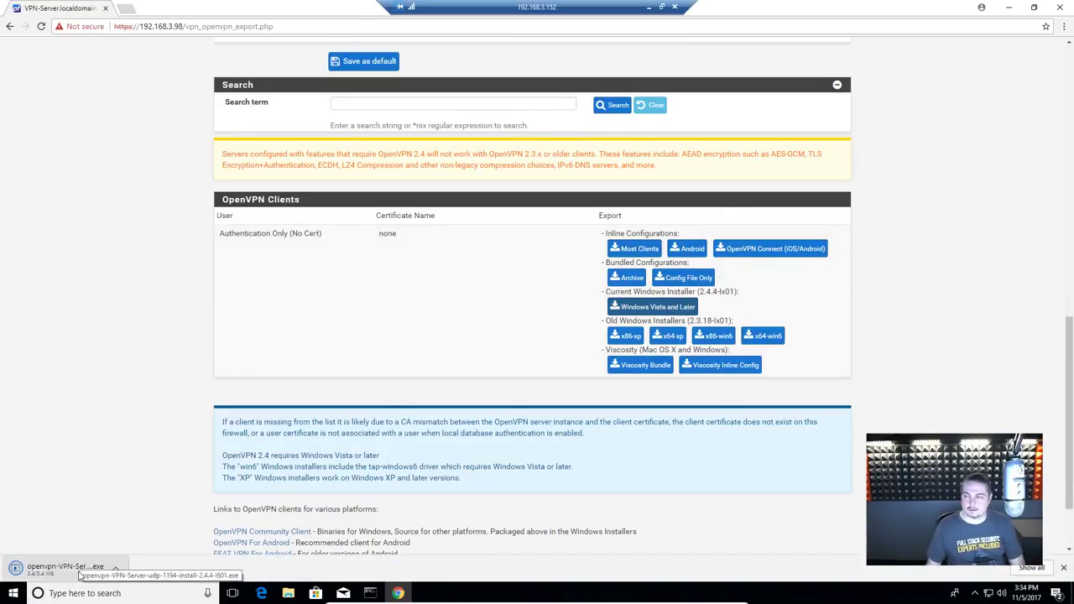
pyautogui.click(80, 575)
pyautogui.click(625, 411)
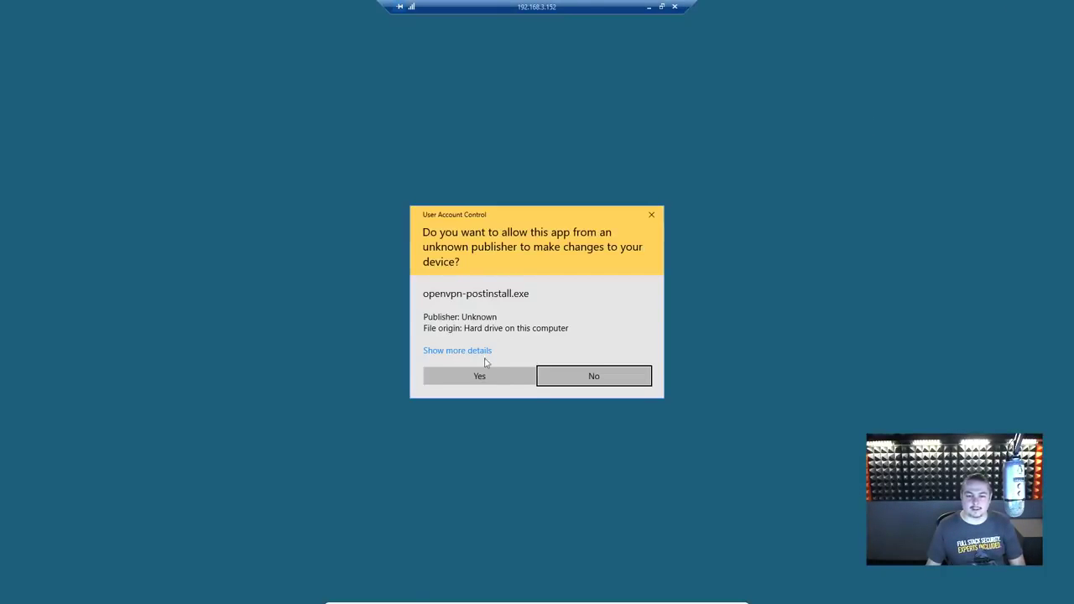
# Step: Allow the installer, accept the license and install OpenVPN 2.4.4 with default components and location
pyautogui.click(481, 375)
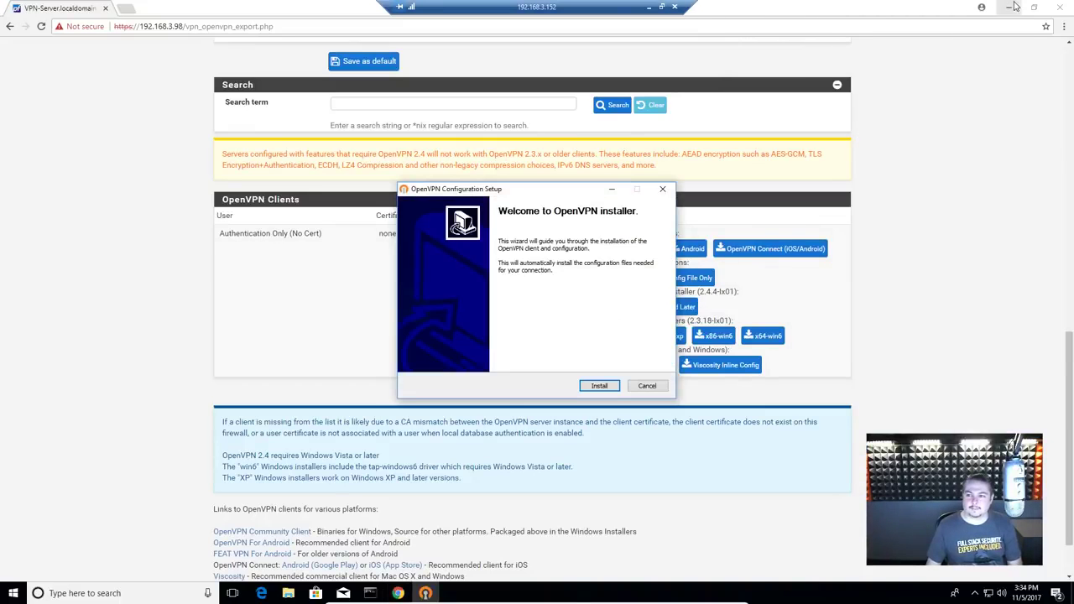
pyautogui.click(1010, 7)
pyautogui.click(602, 387)
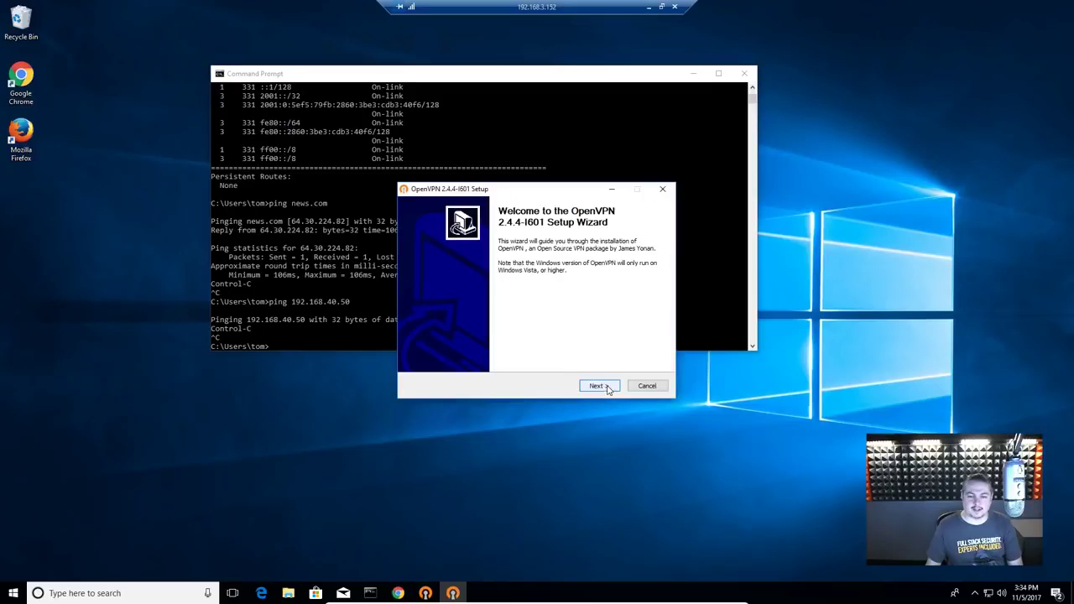
pyautogui.click(597, 386)
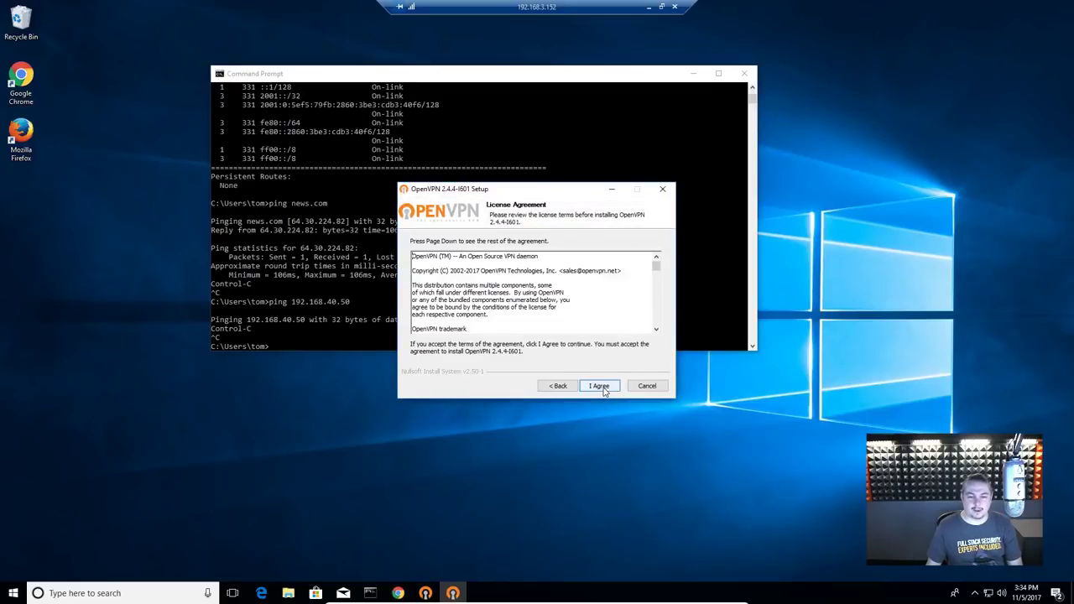
pyautogui.click(599, 387)
pyautogui.click(598, 386)
pyautogui.click(599, 386)
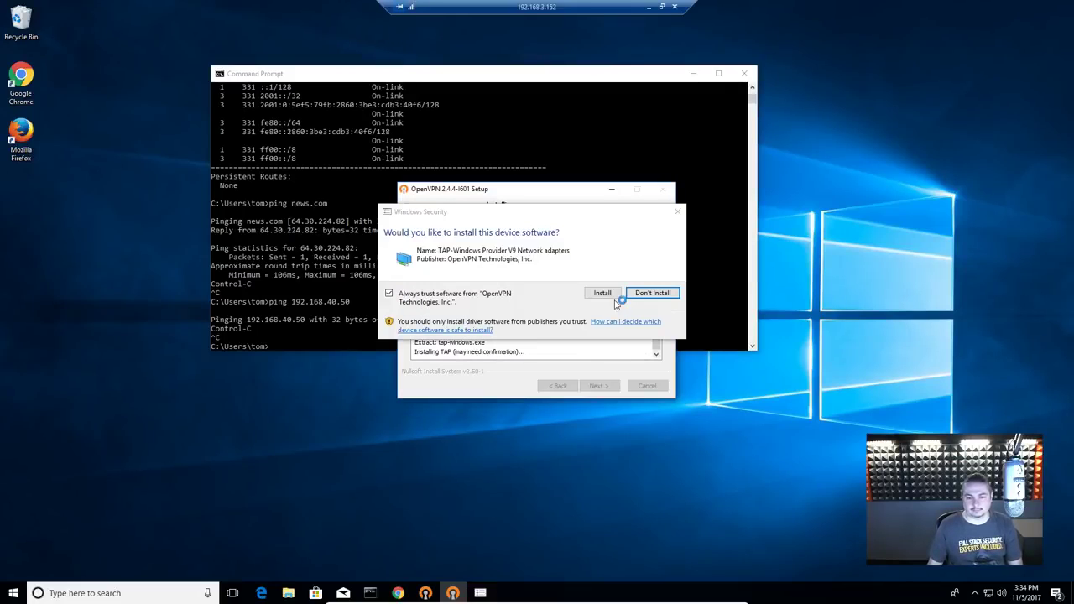
# Step: Allow the TAP driver, then finish setup without showing the readme and close it
pyautogui.click(613, 294)
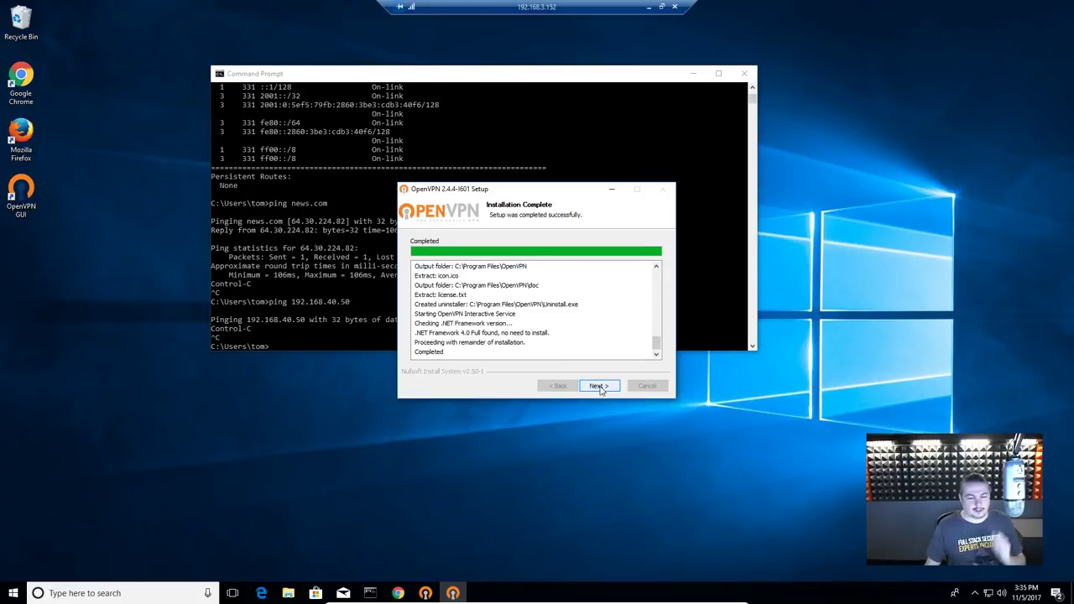
pyautogui.click(599, 389)
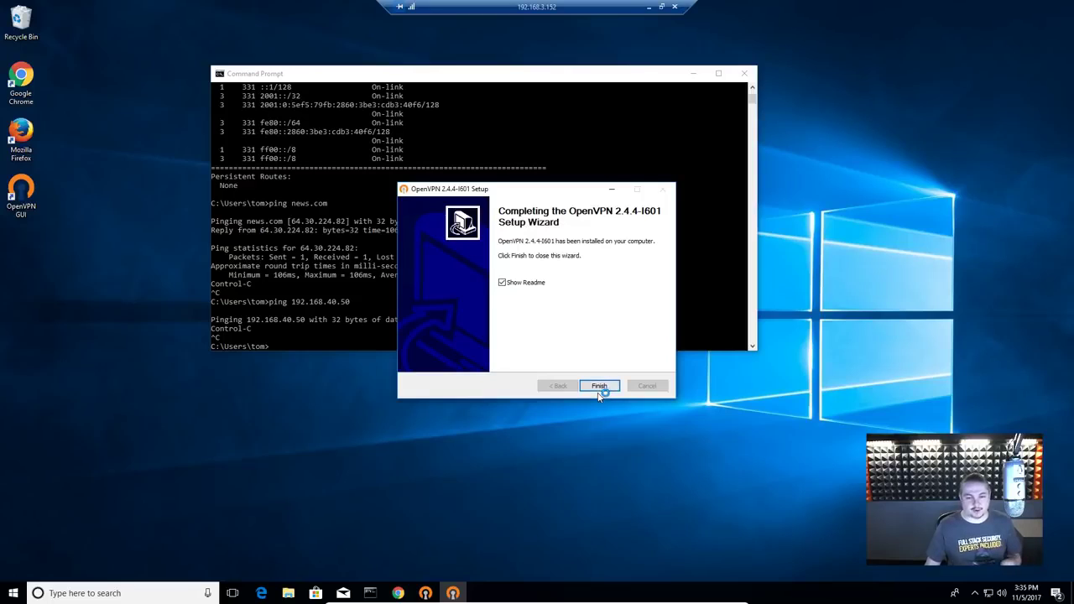
pyautogui.click(534, 282)
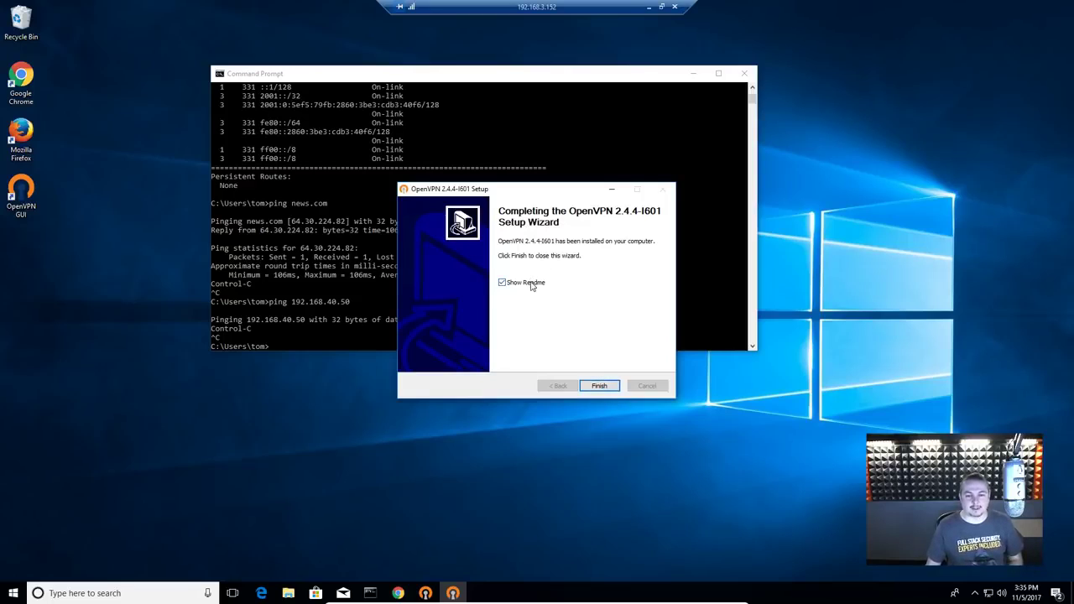
pyautogui.click(596, 386)
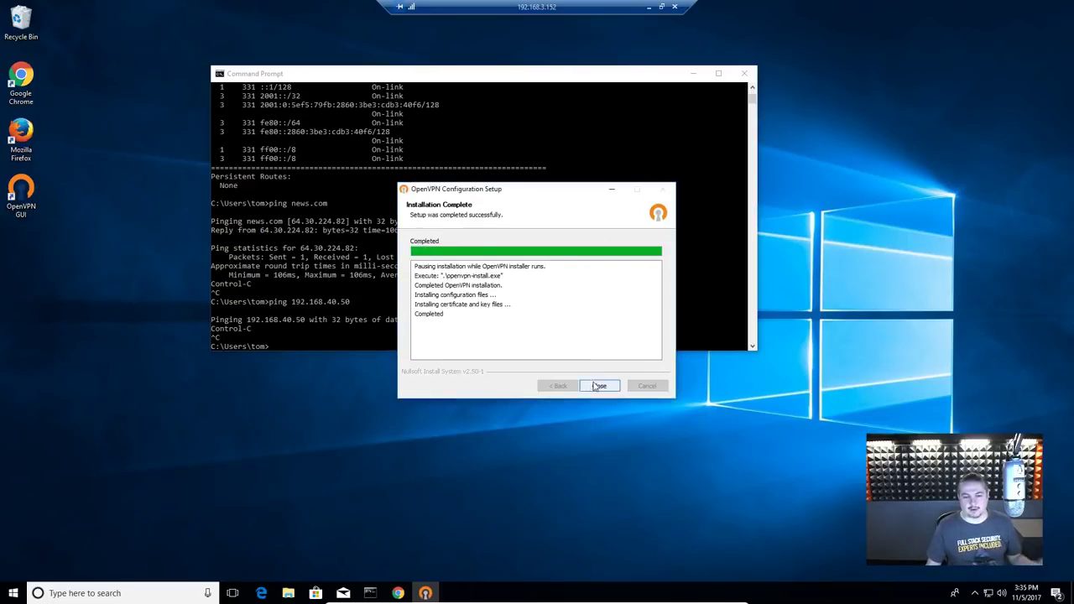
pyautogui.click(598, 385)
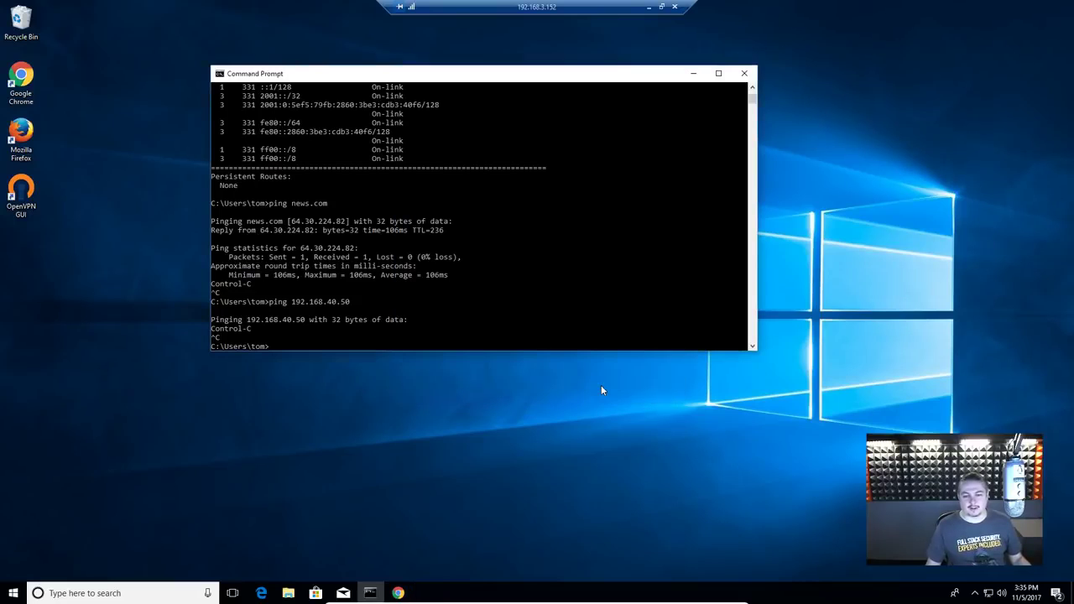
# Step: Launch OpenVPN GUI, view its Settings from the tray menu, and close them unchanged
pyautogui.moveTo(618, 79); pyautogui.dragTo(649, 118)
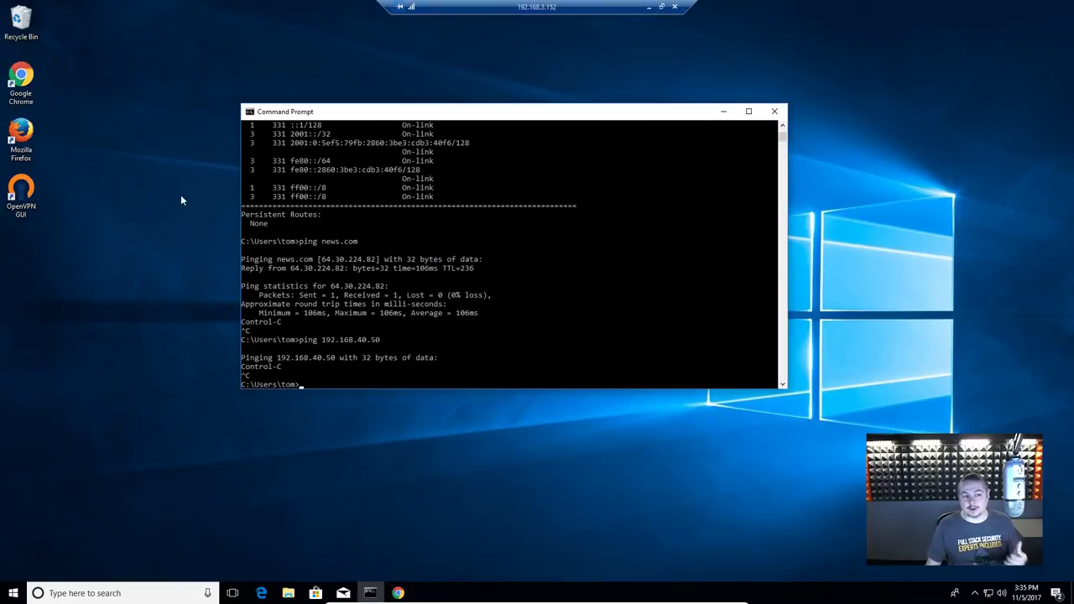
pyautogui.doubleClick(20, 197)
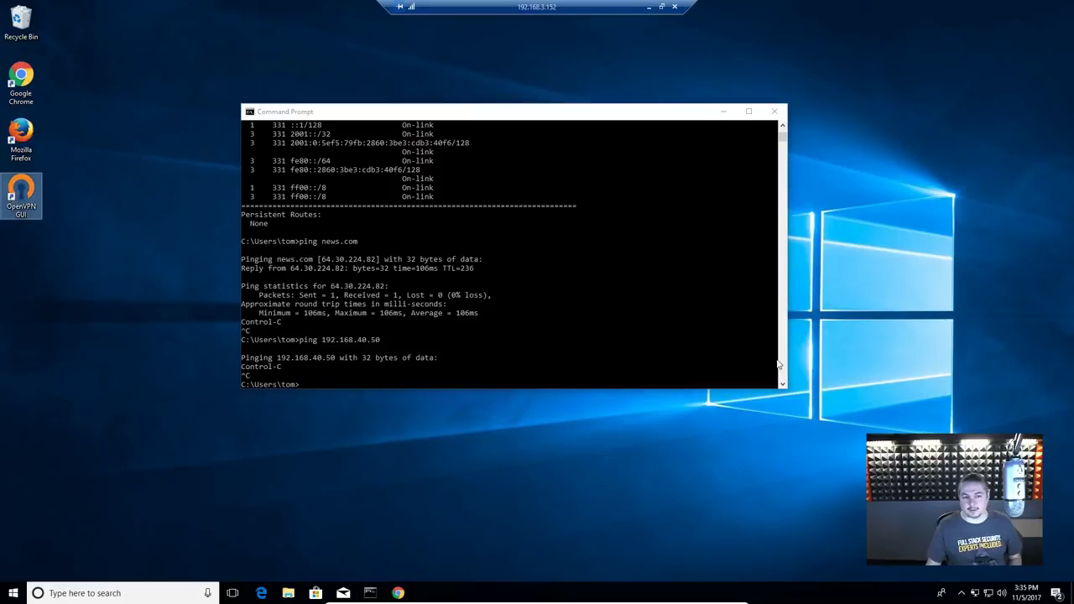
pyautogui.rightClick(973, 593)
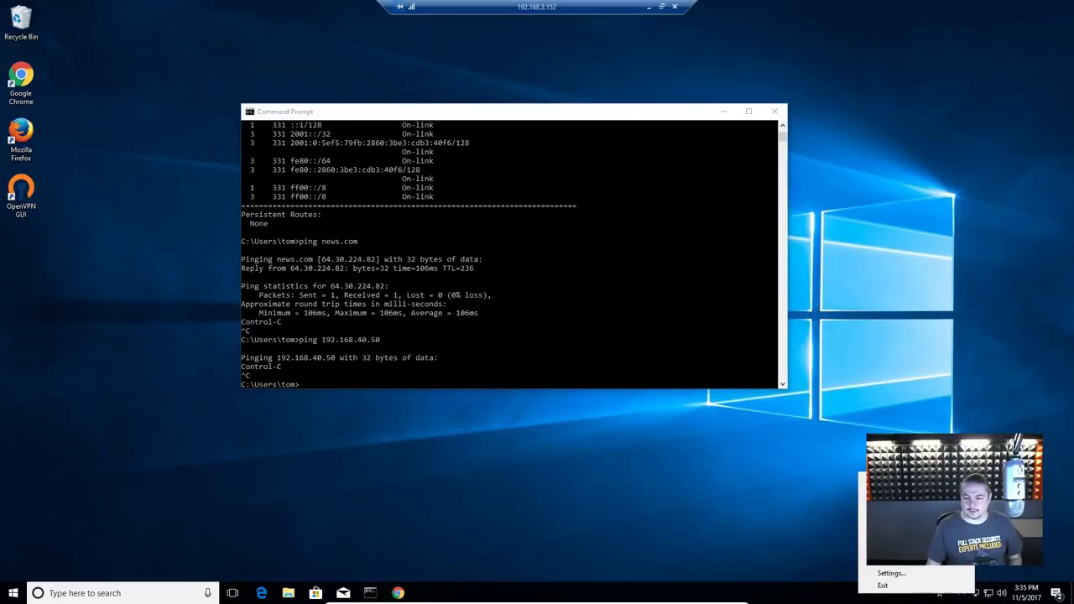
pyautogui.click(921, 571)
pyautogui.moveTo(148, 52); pyautogui.dragTo(552, 182)
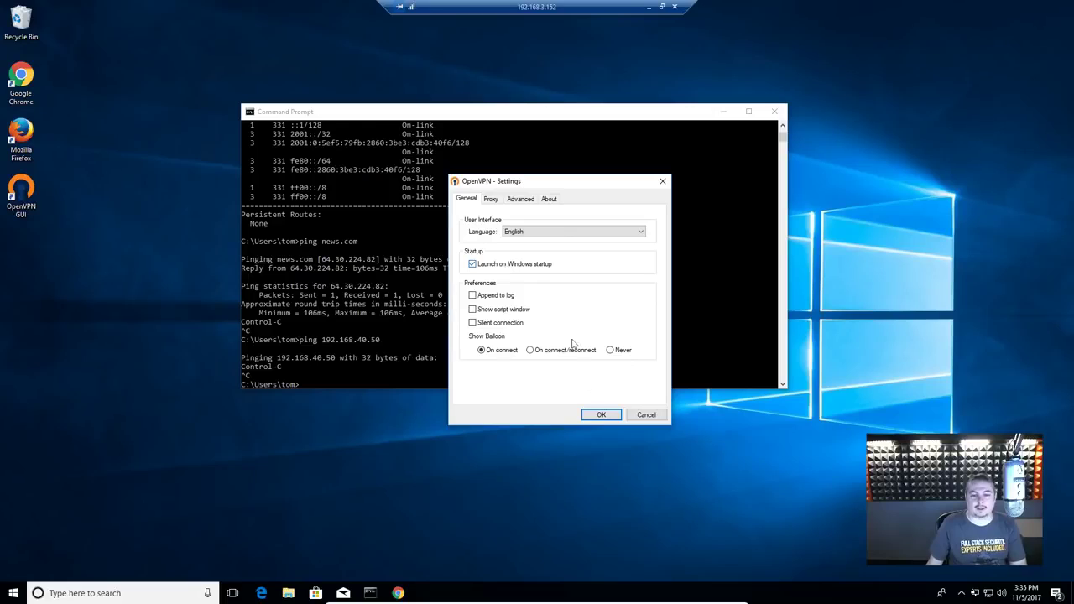
pyautogui.click(601, 416)
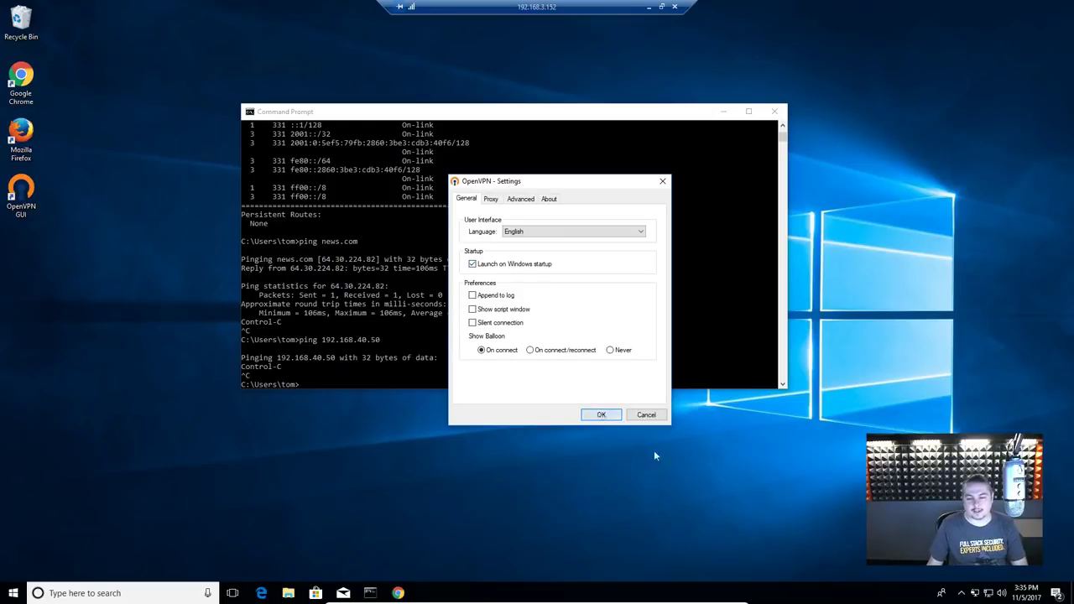
# Step: Connect the VPN as user tom with its password, saving the password
pyautogui.rightClick(976, 594)
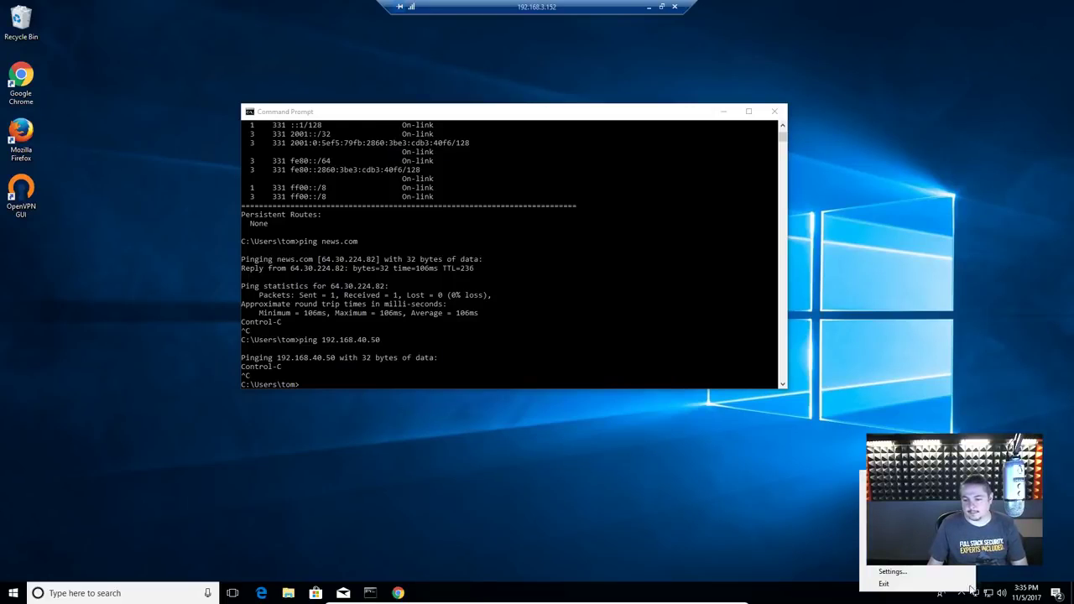
pyautogui.click(893, 477)
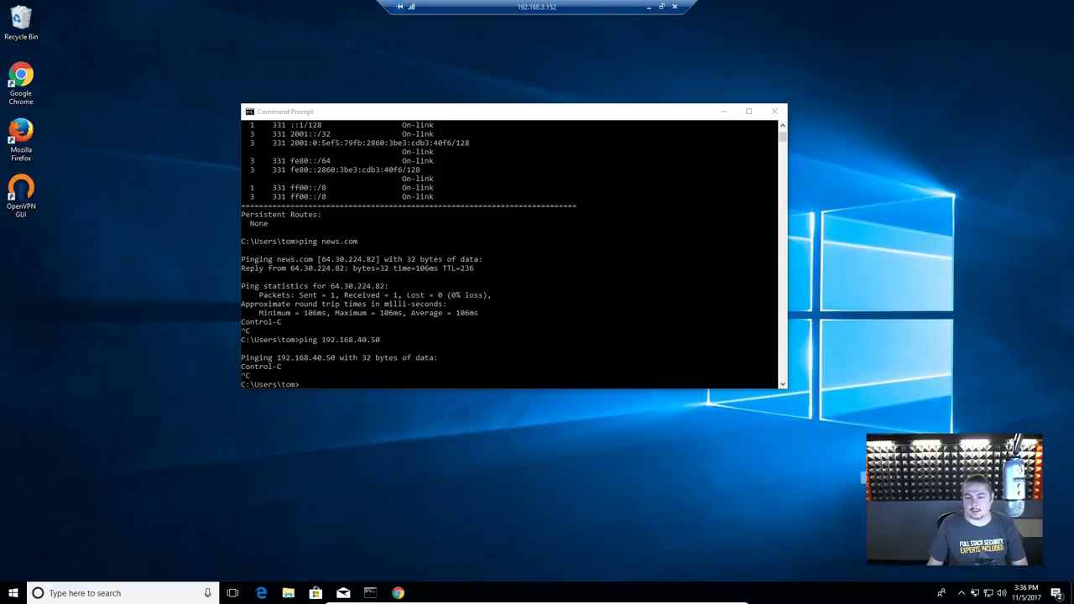
pyautogui.write('tom')
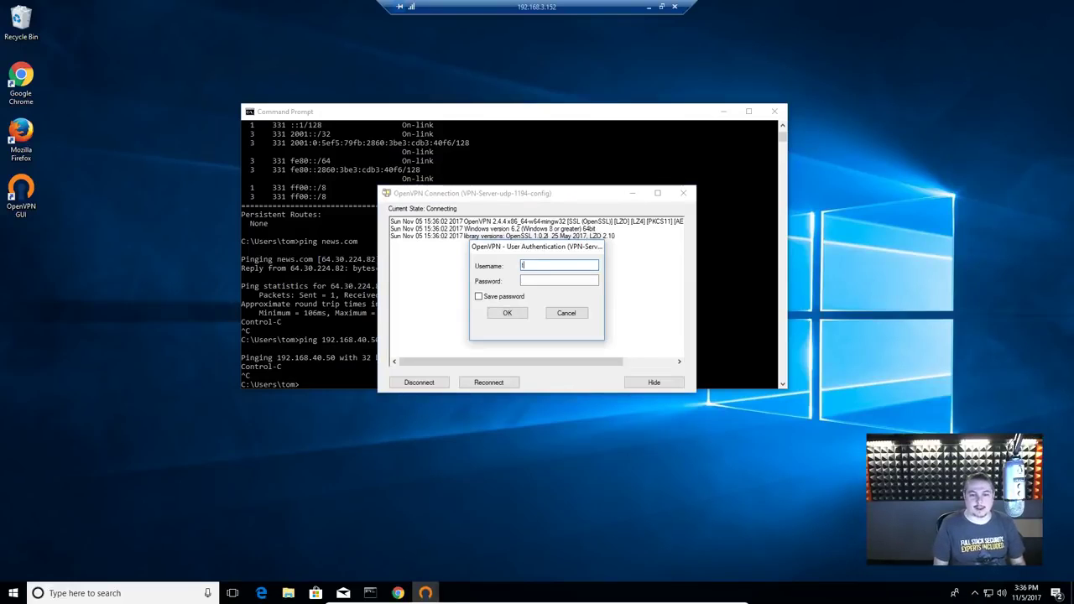
pyautogui.press('Tab')
pyautogui.write('*********')
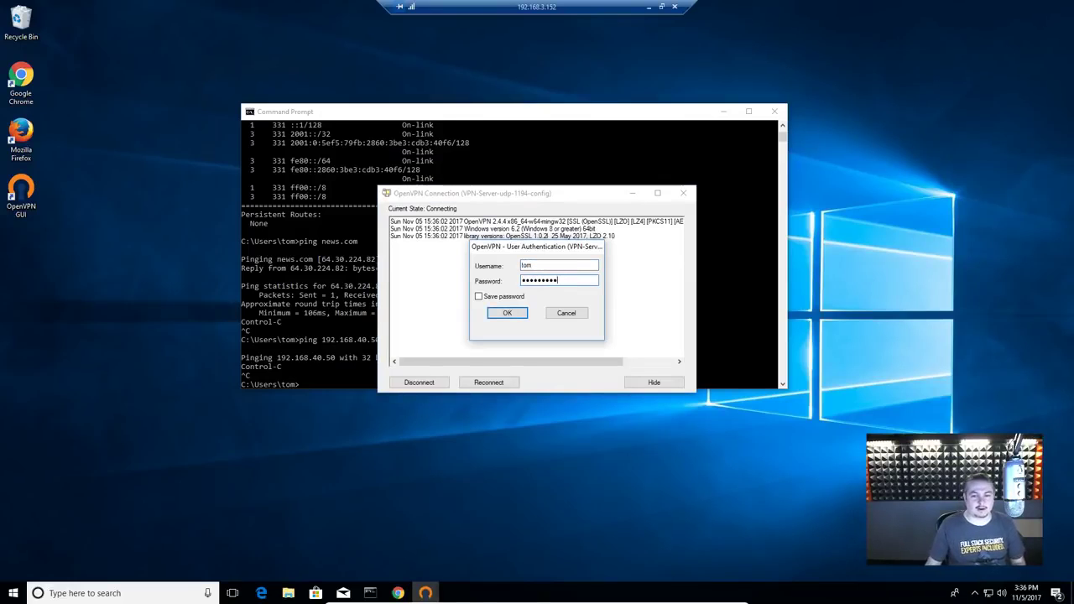
pyautogui.click(507, 298)
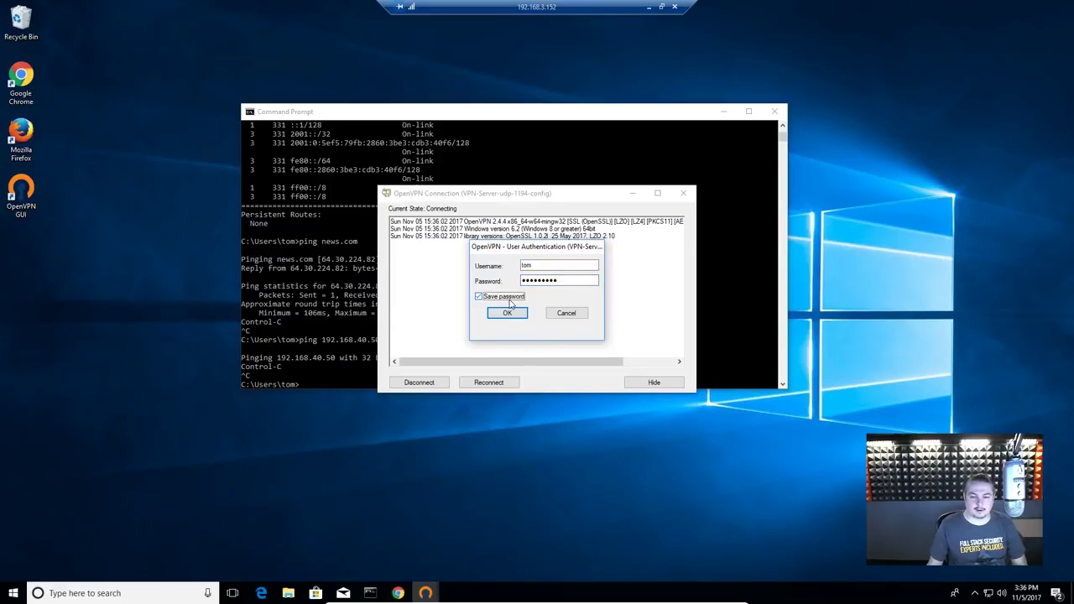
pyautogui.click(513, 313)
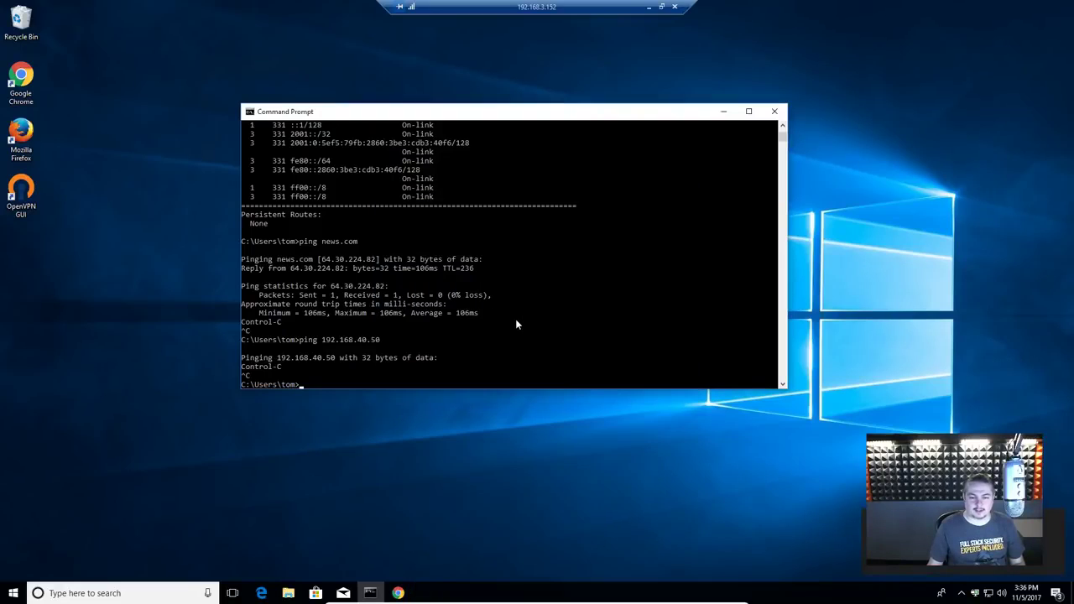
# Step: Rerun the ping to 192.168.40.50 in Command Prompt
pyautogui.click(516, 323)
pyautogui.press('Up')
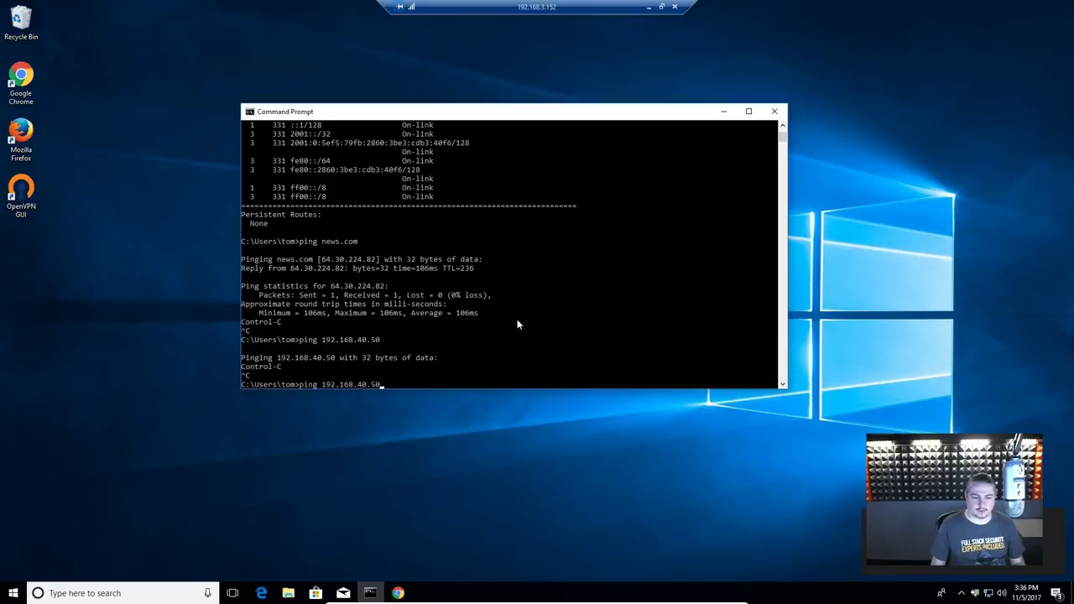
pyautogui.press('Up')
pyautogui.press('Down')
pyautogui.press('Return')
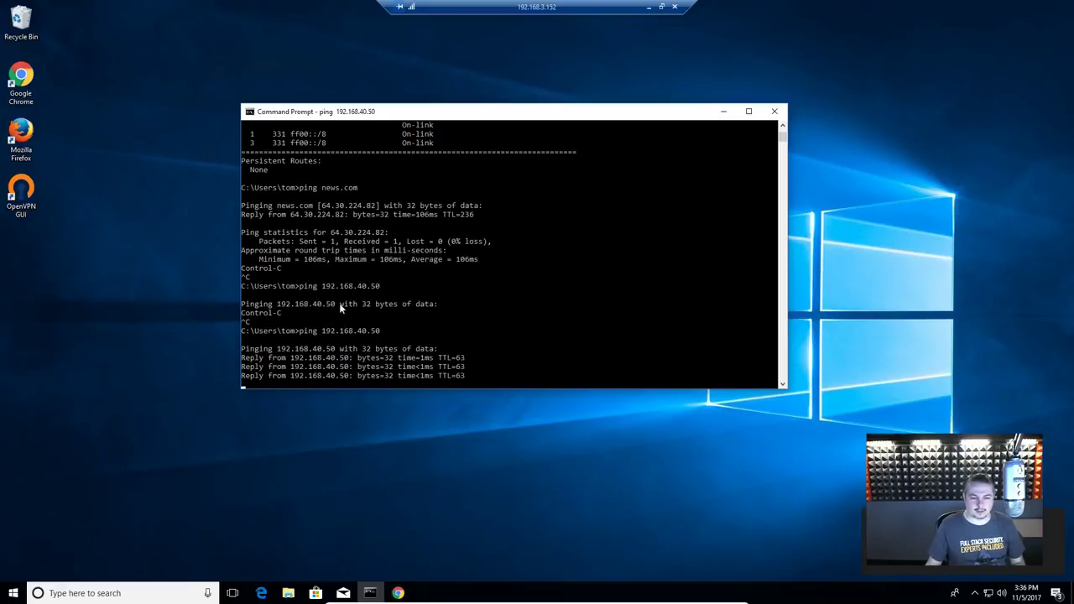
# Step: Run route print and highlight the 192.168.40.0 route via gateway 192.168.70.1
pyautogui.click(556, 348)
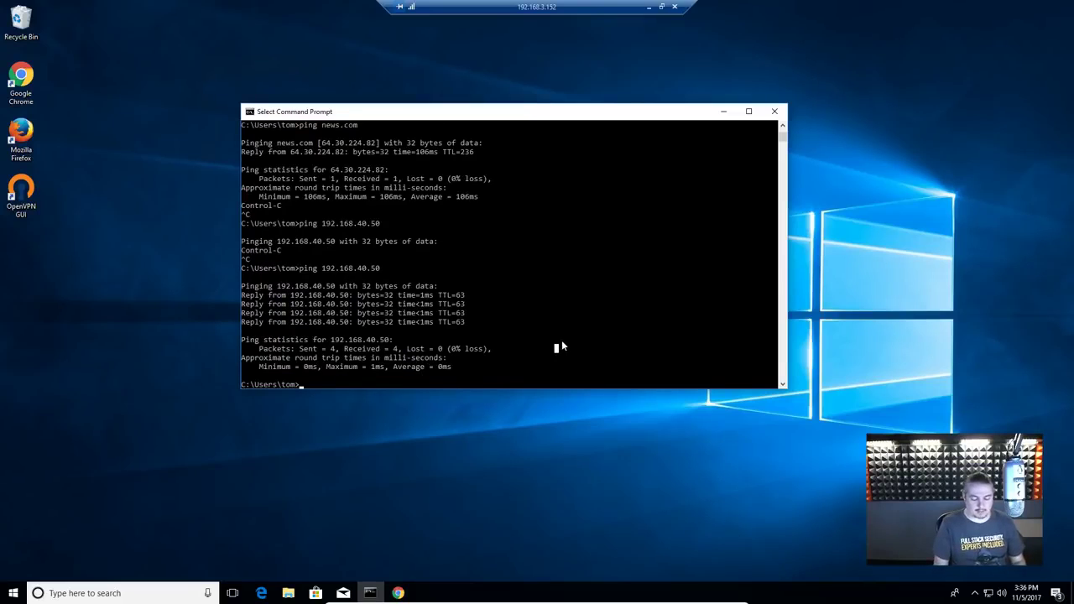
pyautogui.press('Up')
pyautogui.press('Up')
pyautogui.press('Up')
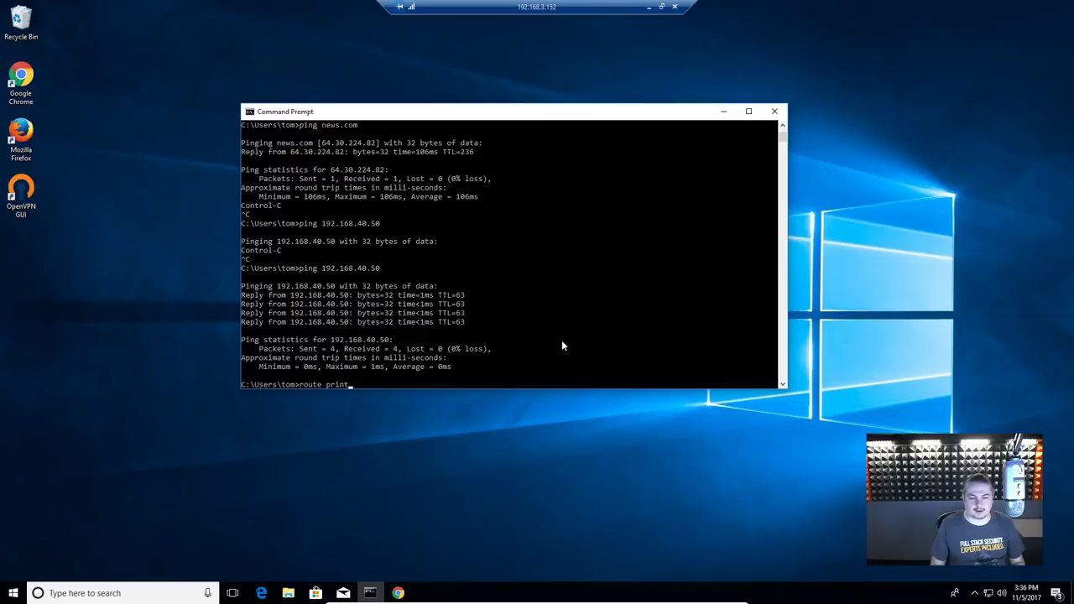
pyautogui.press('Return')
pyautogui.scroll(8, 579, 342)
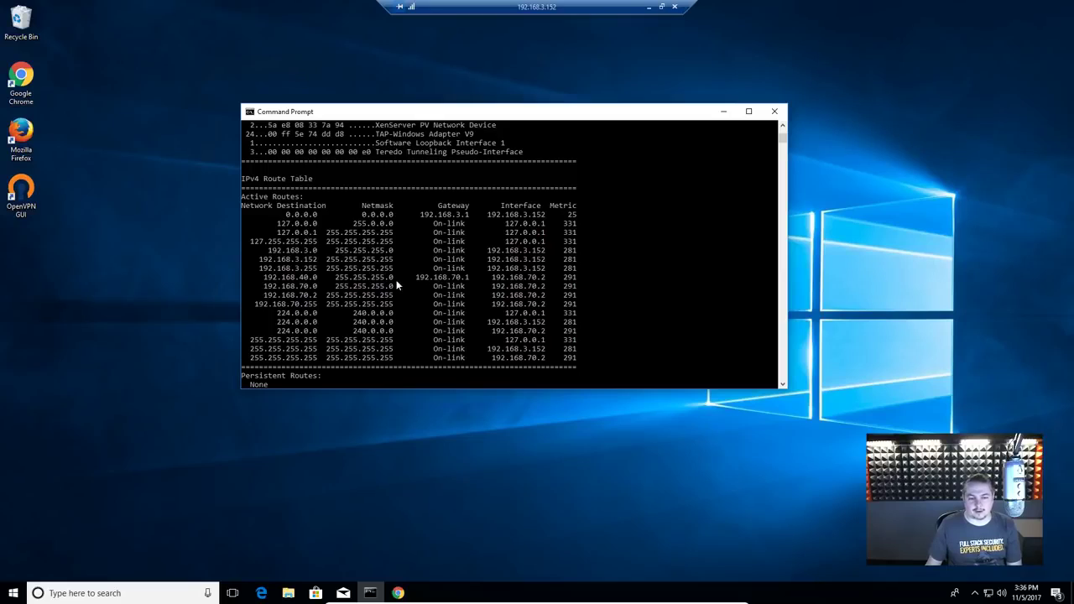
pyautogui.moveTo(413, 277); pyautogui.dragTo(473, 286)
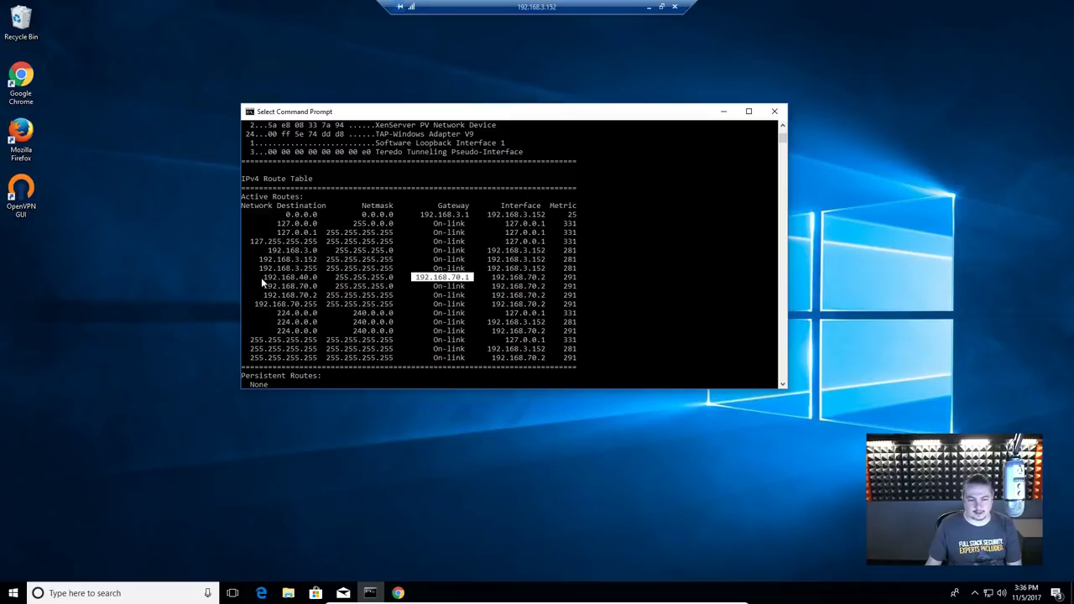
pyautogui.moveTo(264, 279); pyautogui.dragTo(317, 283)
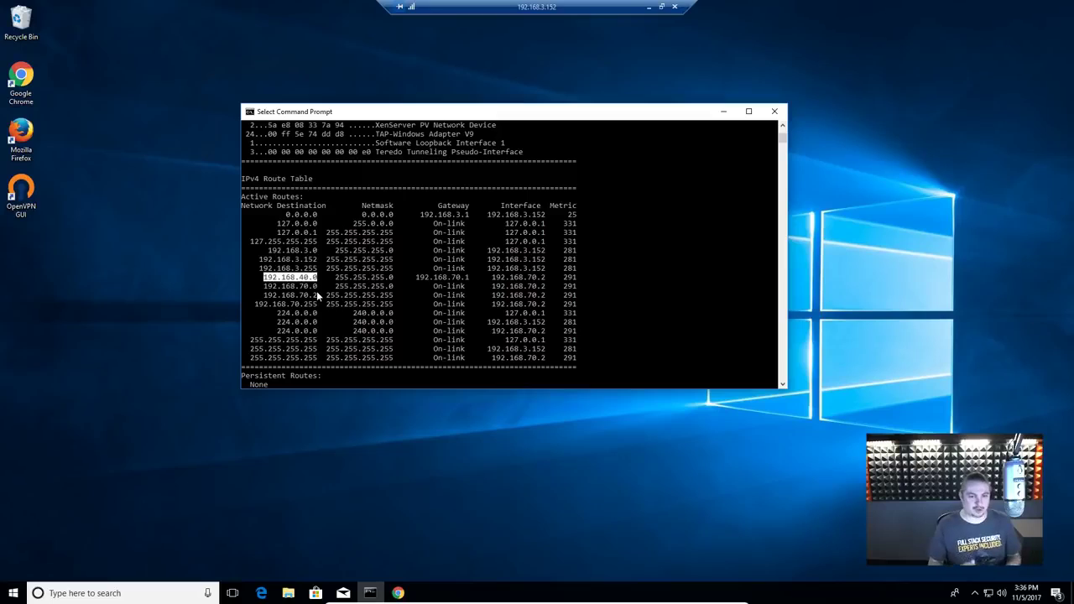
pyautogui.moveTo(422, 278); pyautogui.dragTo(476, 278)
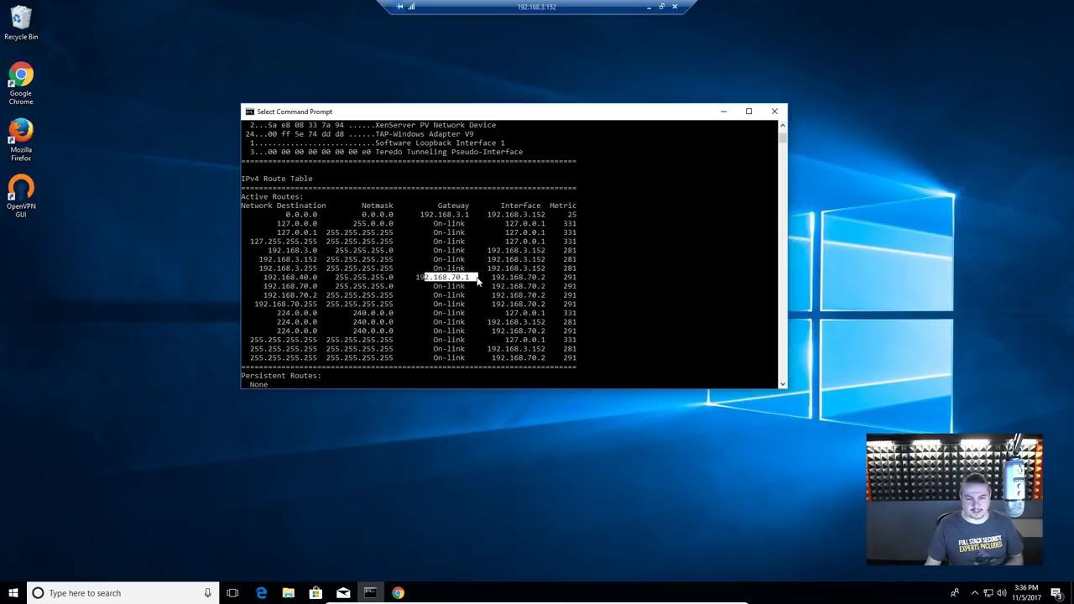
pyautogui.click(449, 280)
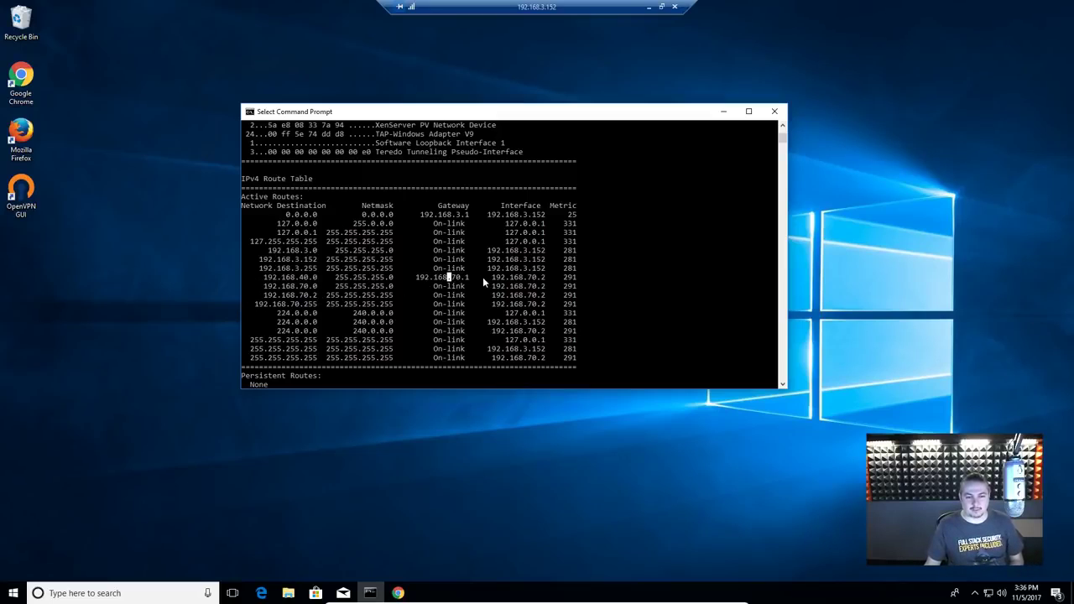
pyautogui.click(648, 7)
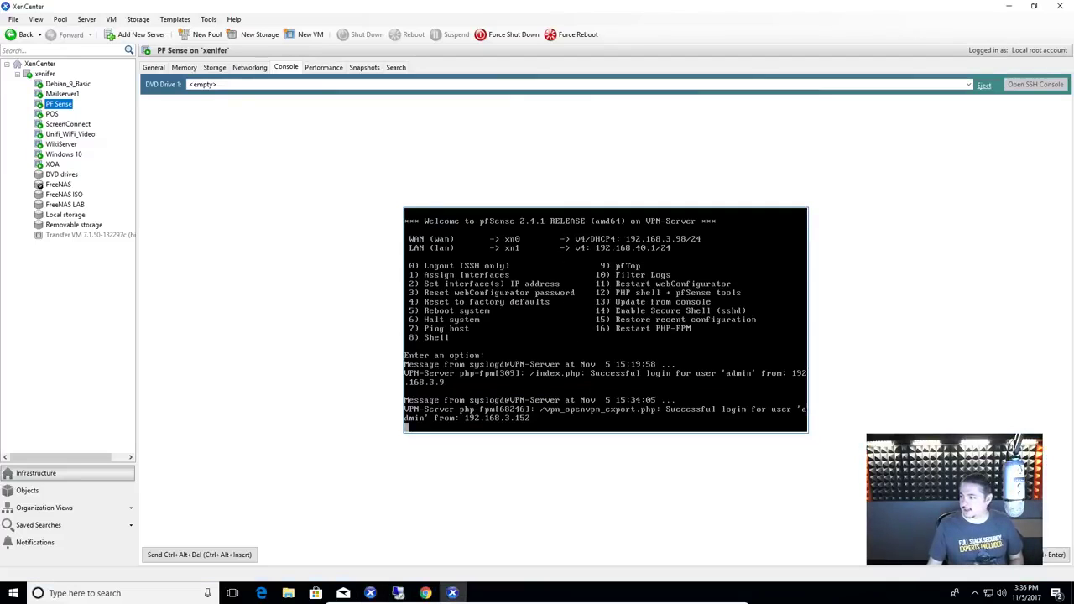
# Step: Open the pfSense dashboard and check tom's real IP 192.168.3.152 and virtual IP 192.168.70.2
pyautogui.moveTo(635, 129); pyautogui.dragTo(916, 167)
pyautogui.doubleClick(916, 167)
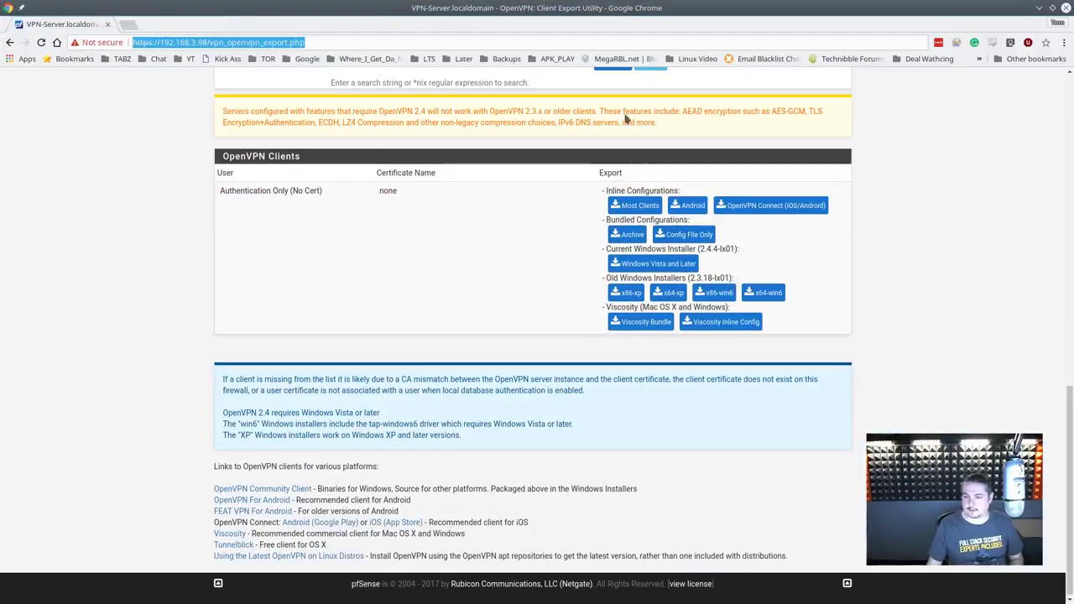
pyautogui.scroll(5, 473, 168)
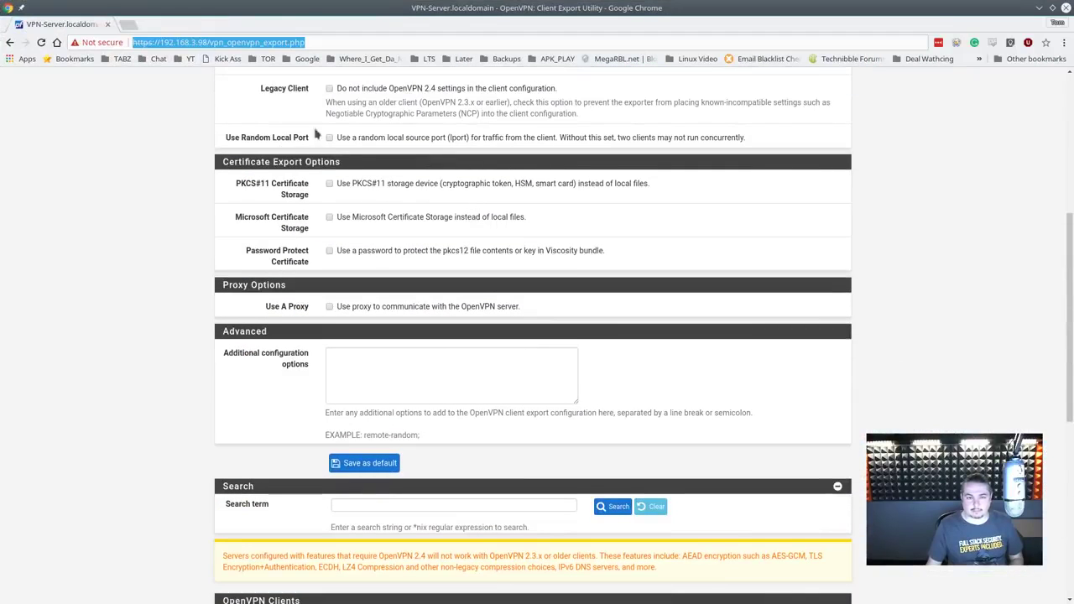
pyautogui.moveTo(1070, 282); pyautogui.dragTo(1034, 140)
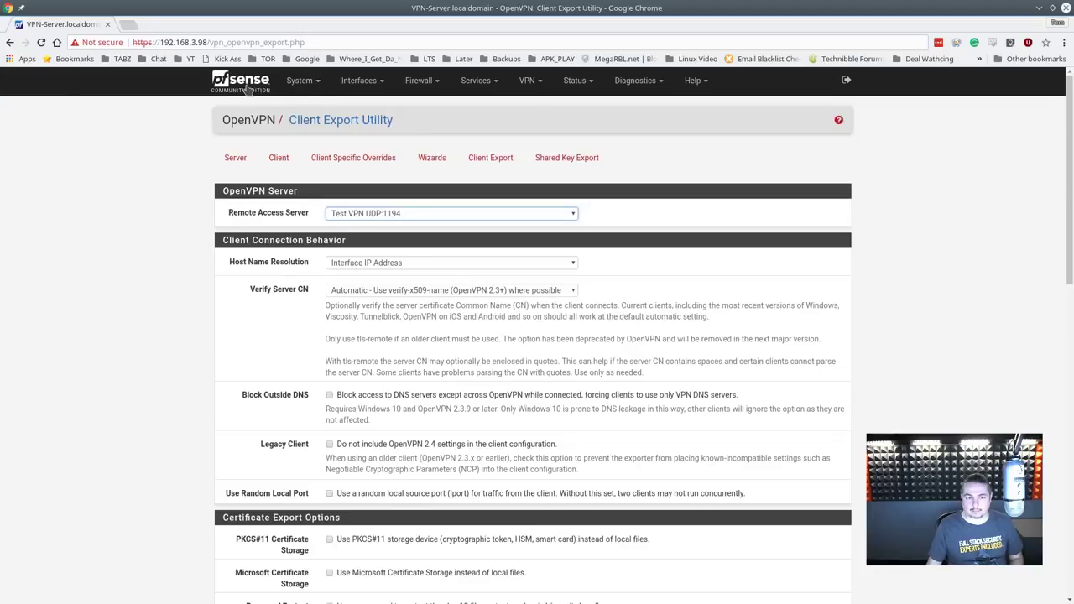
pyautogui.click(245, 84)
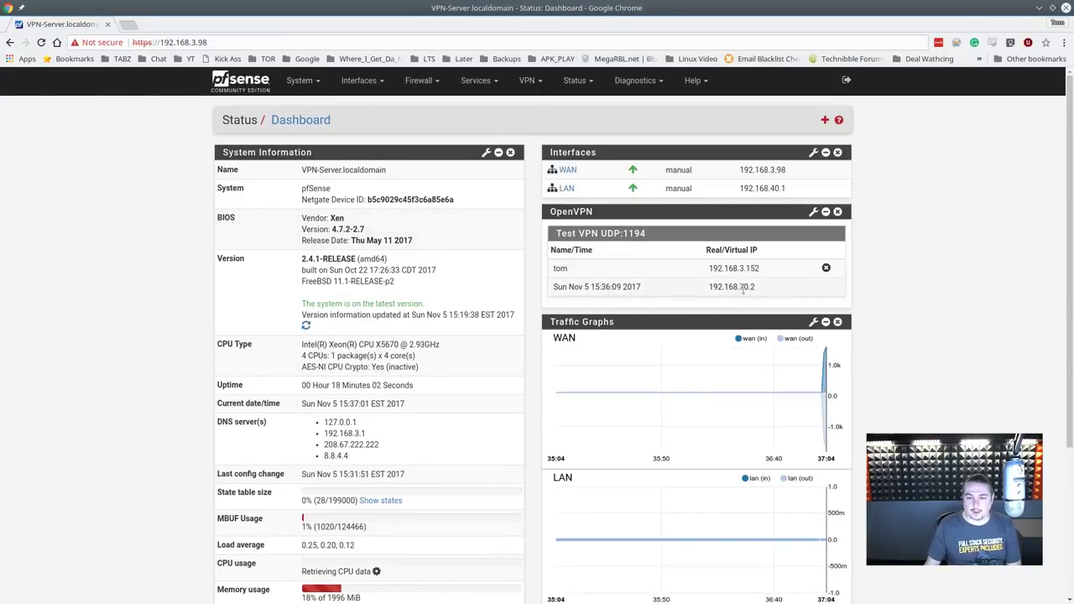
pyautogui.moveTo(722, 287); pyautogui.dragTo(724, 287)
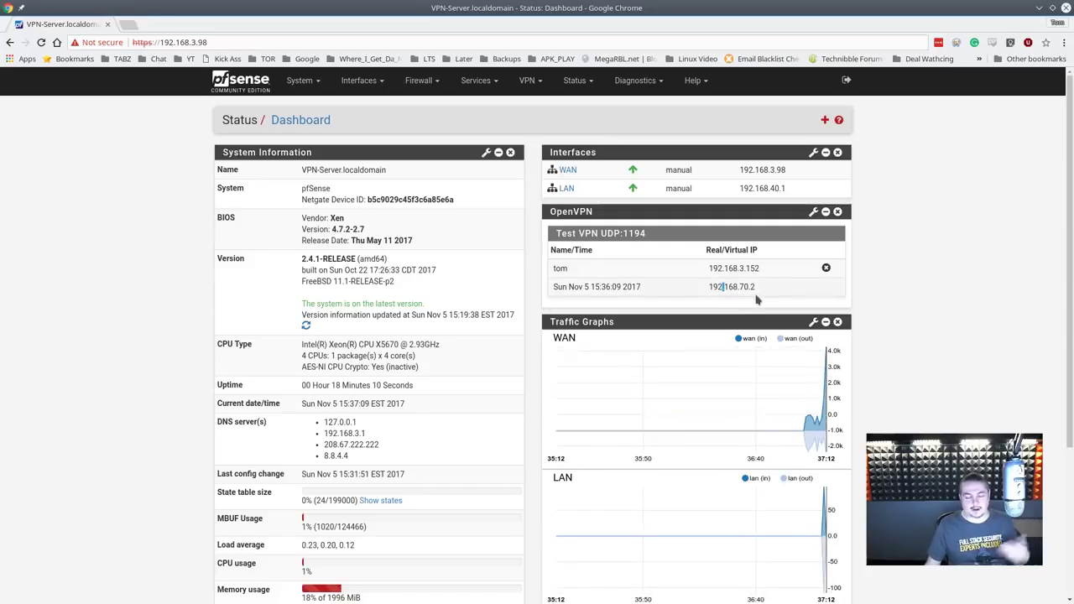
pyautogui.click(710, 267)
pyautogui.doubleClick(710, 268)
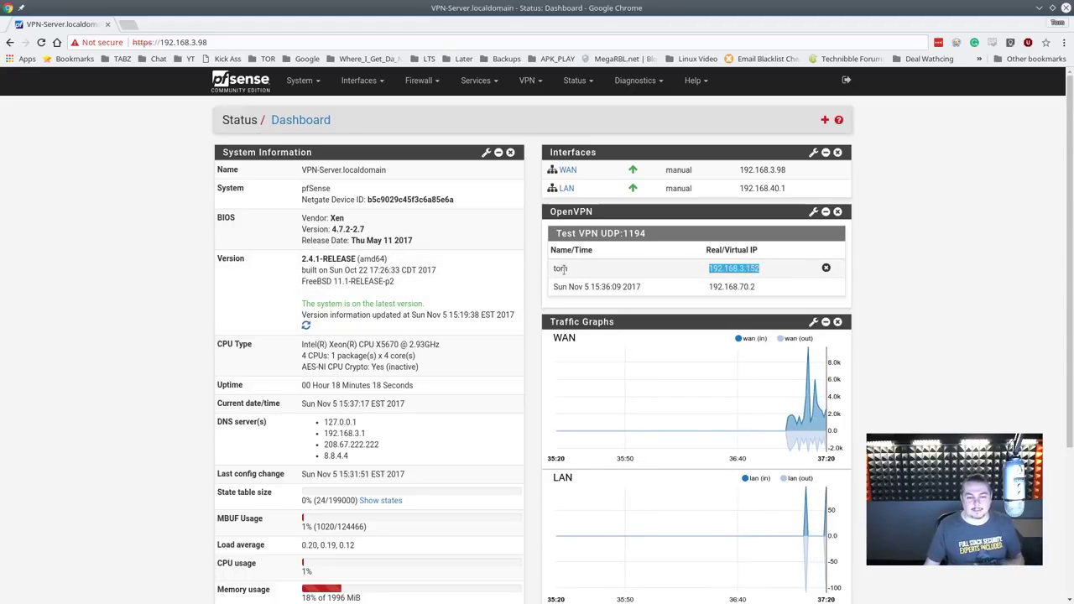
pyautogui.click(562, 268)
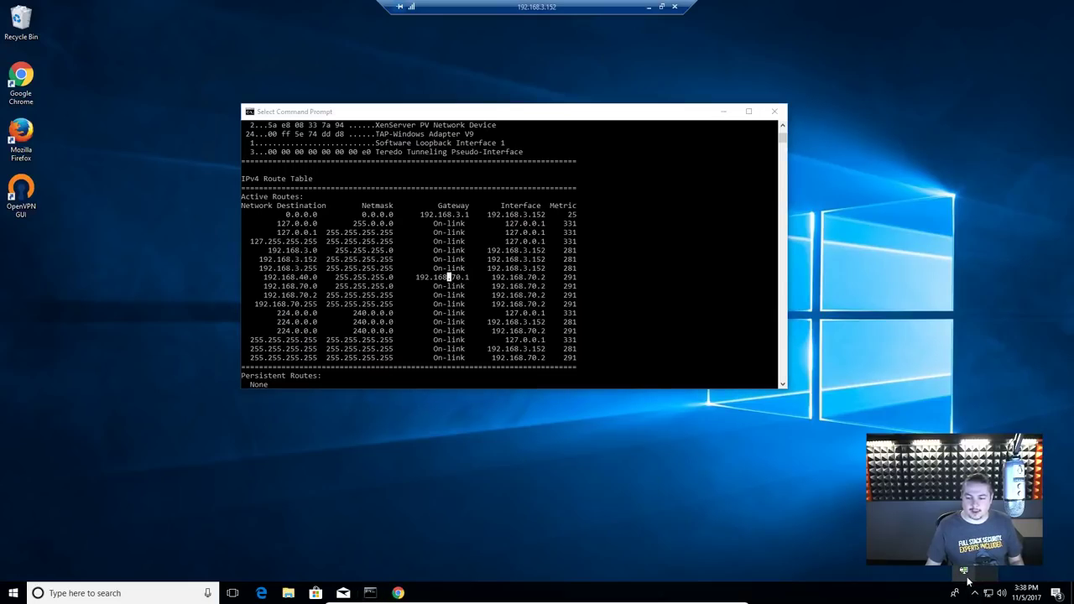
# Step: Open VPN-Server-udp-1194-config in Notepad at its empty last line, and maximise the OpenVPN man page
pyautogui.rightClick(961, 572)
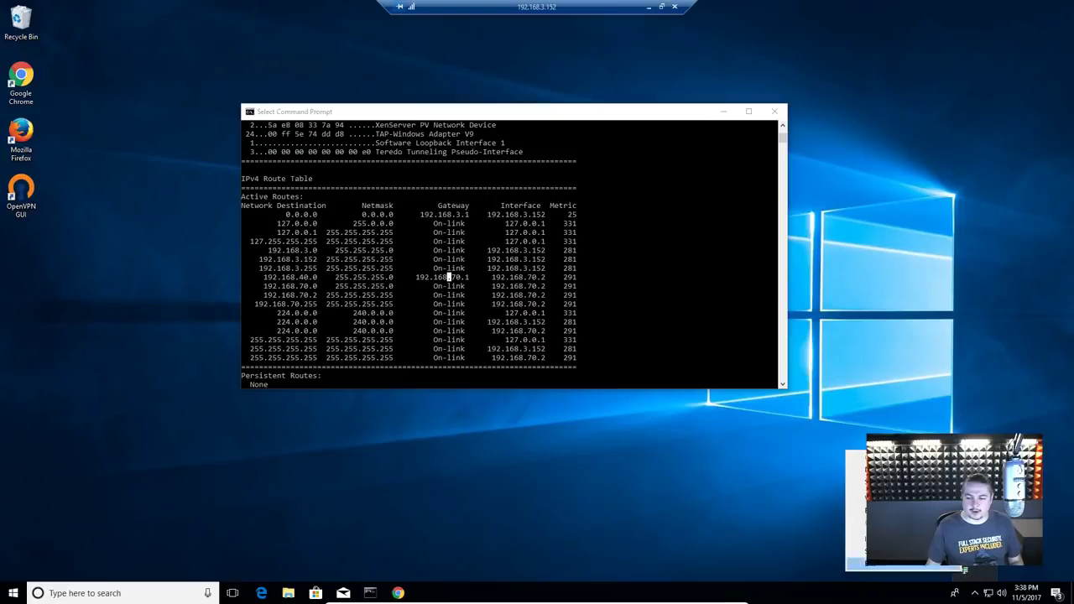
pyautogui.click(856, 509)
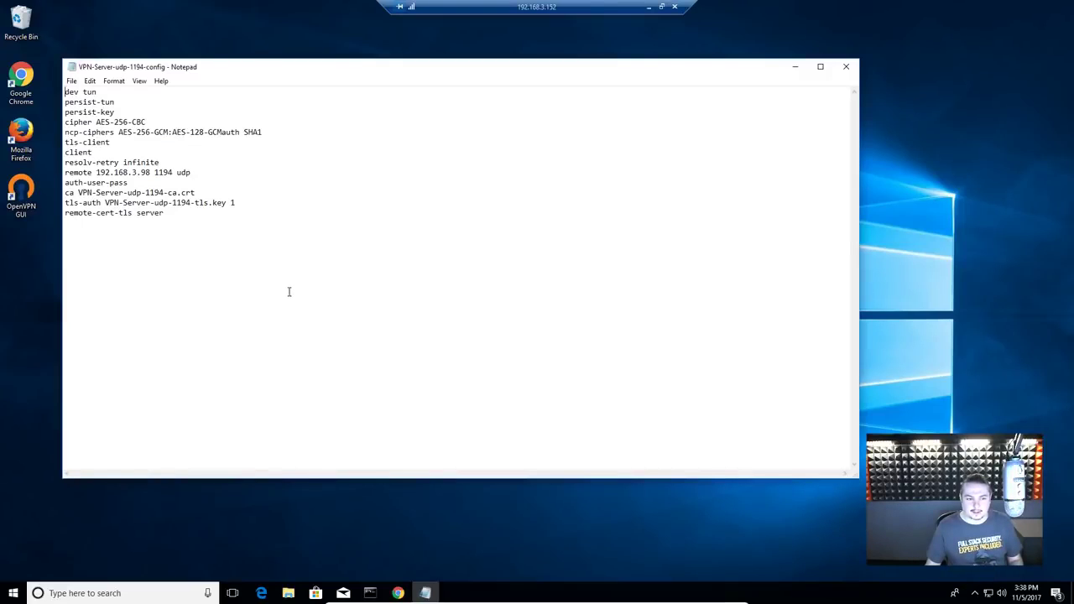
pyautogui.click(249, 270)
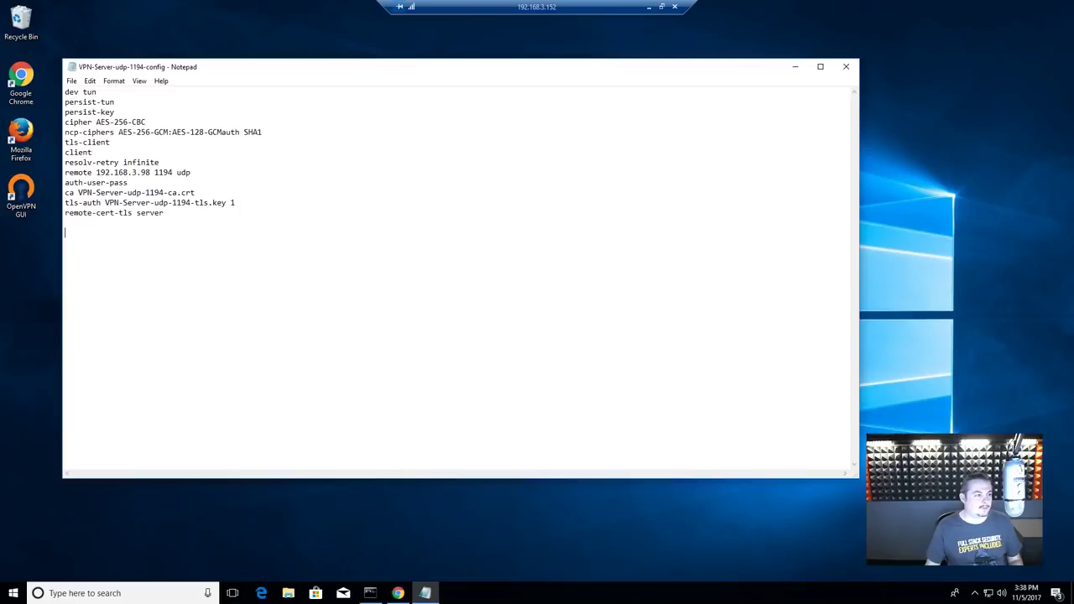
pyautogui.moveTo(590, 0); pyautogui.dragTo(592, 99)
pyautogui.doubleClick(593, 102)
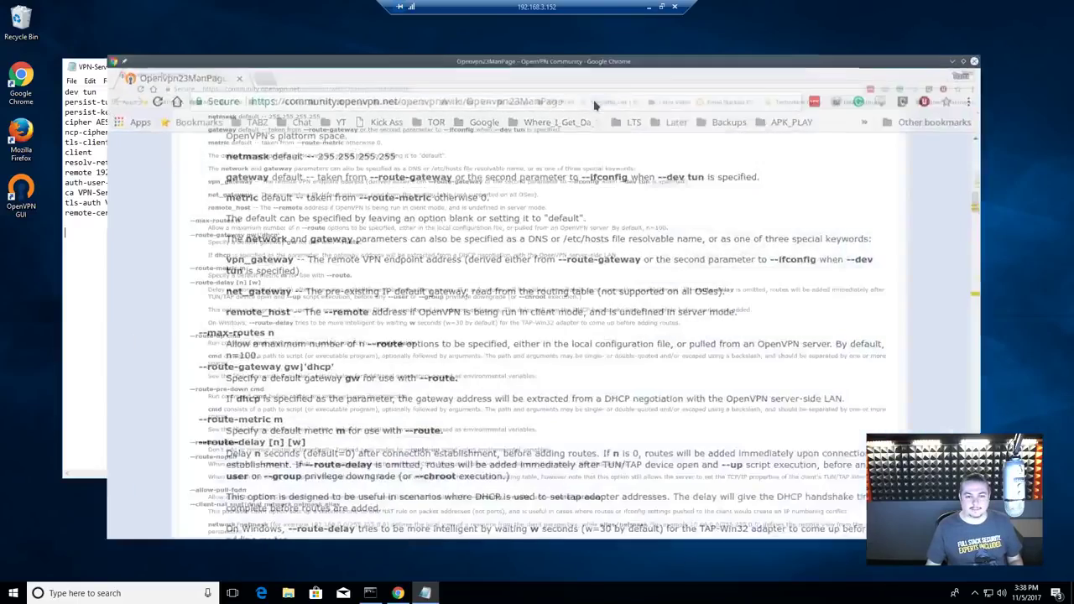
# Step: Search the OpenVPN wiki man page for redirect-gateway, select def1, then return to the Notepad config
pyautogui.hotkey('ctrl', 'f')
pyautogui.write('redirect-gateway')
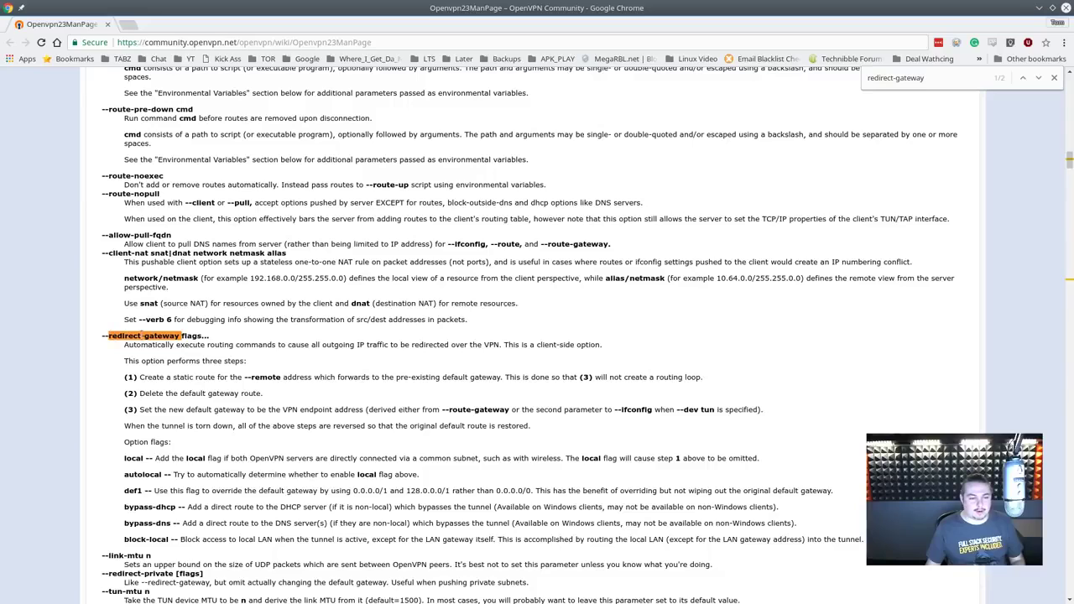
pyautogui.doubleClick(133, 490)
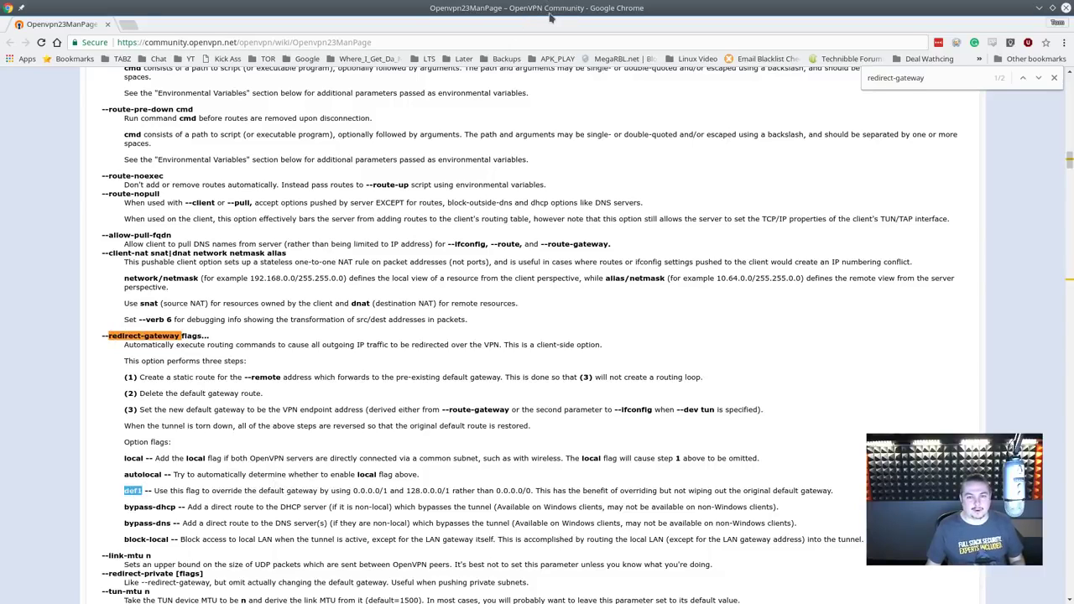
pyautogui.doubleClick(549, 17)
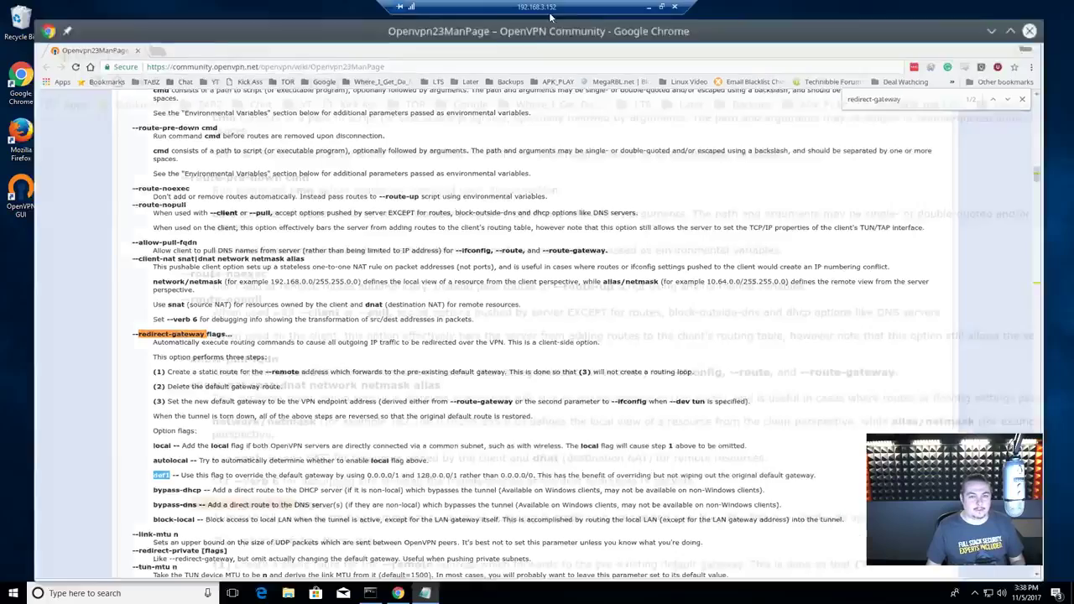
pyautogui.click(164, 285)
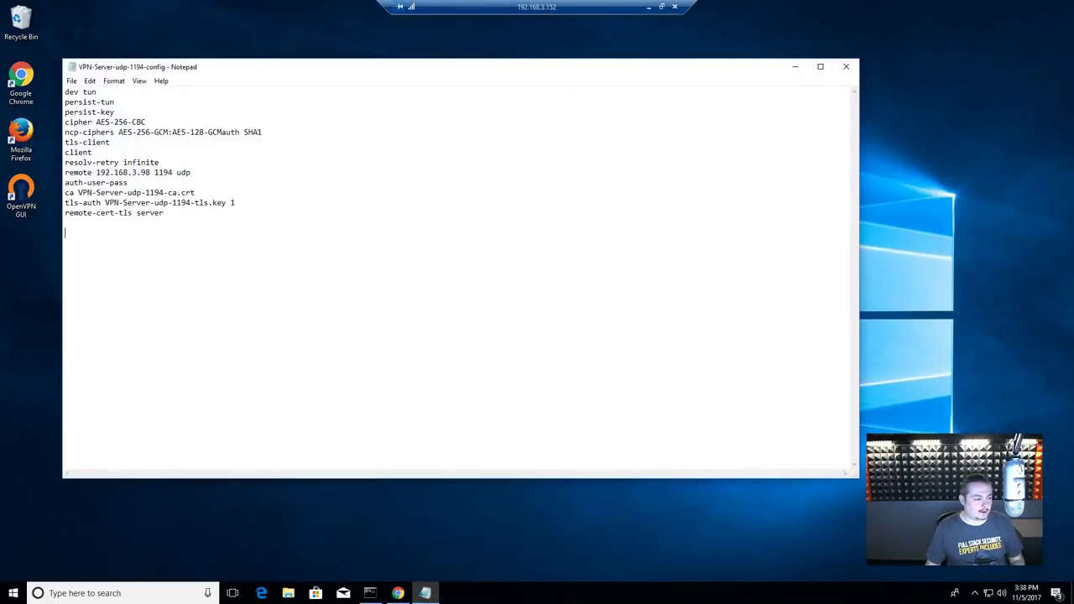
# Step: Paste redirect-gateway def1 as the config's last line and remove the blank line above it
pyautogui.write('redirect-gateway def1')
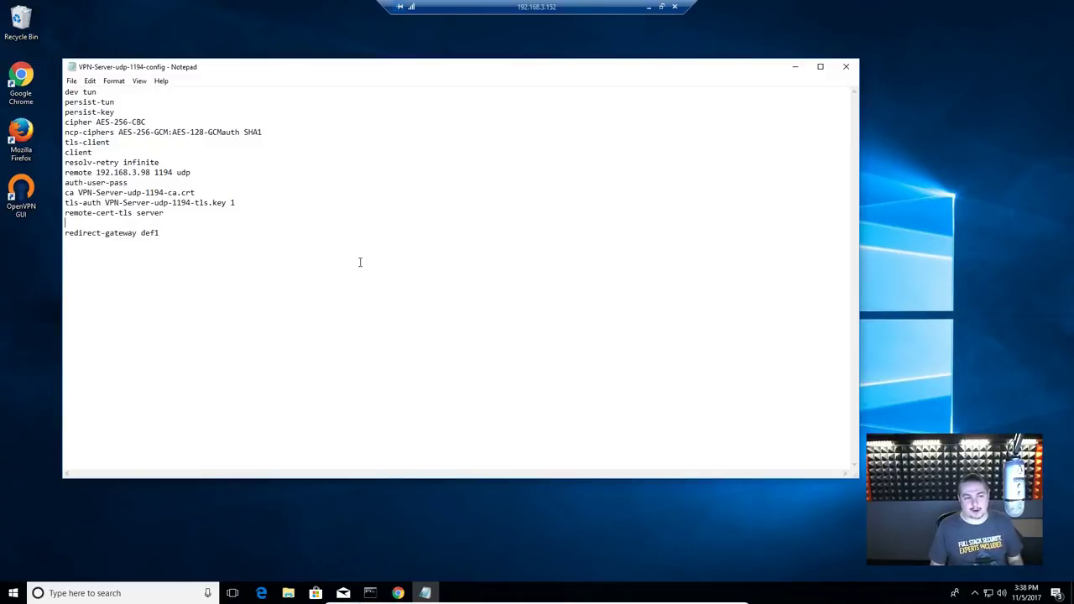
pyautogui.press('Delete')
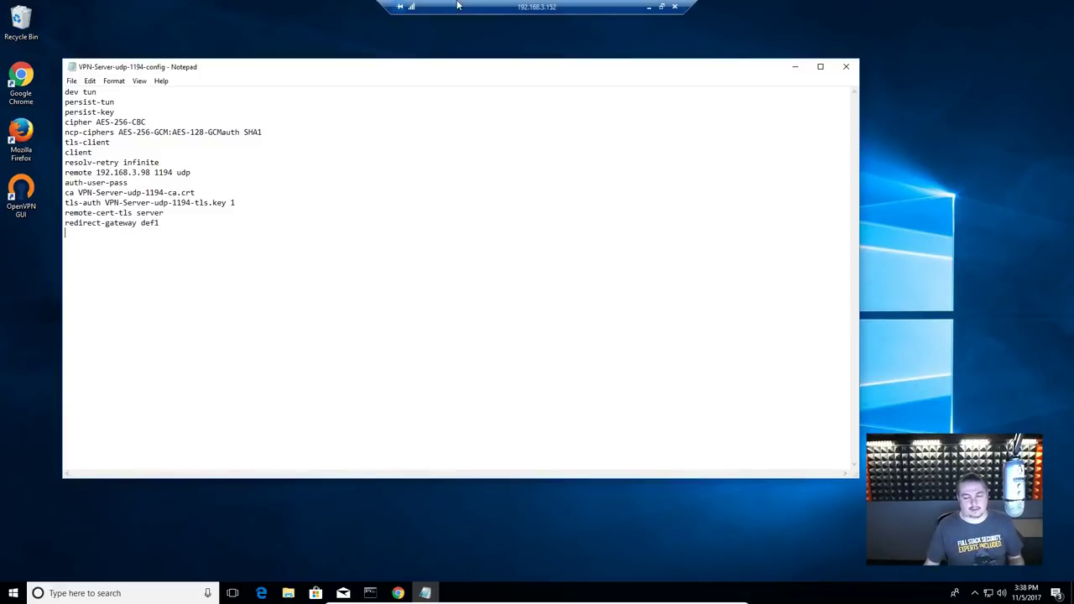
pyautogui.moveTo(431, 70); pyautogui.dragTo(511, 115)
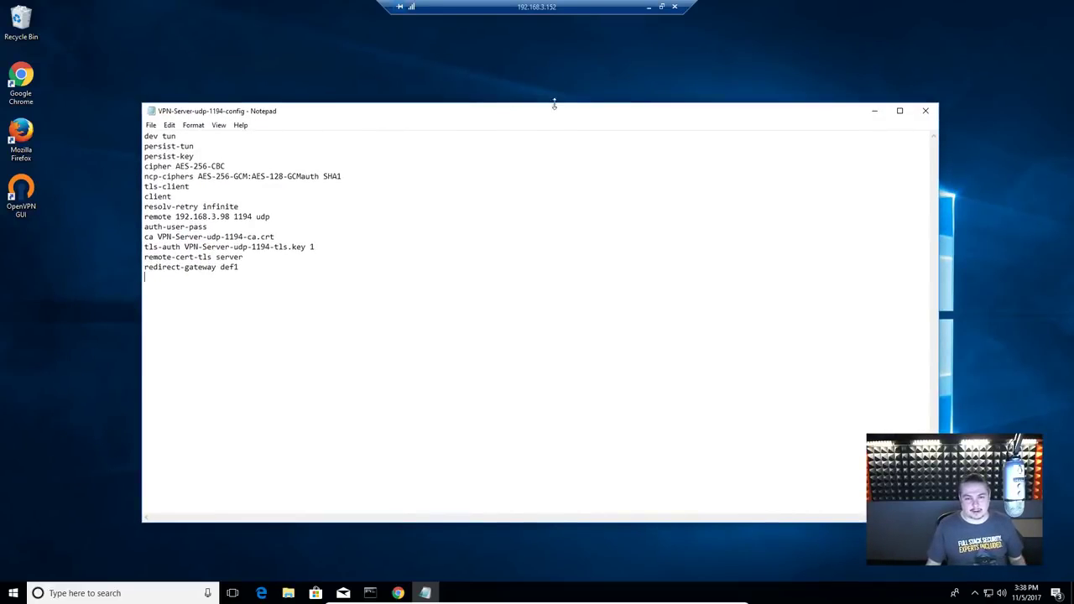
pyautogui.moveTo(547, 108); pyautogui.dragTo(542, 98)
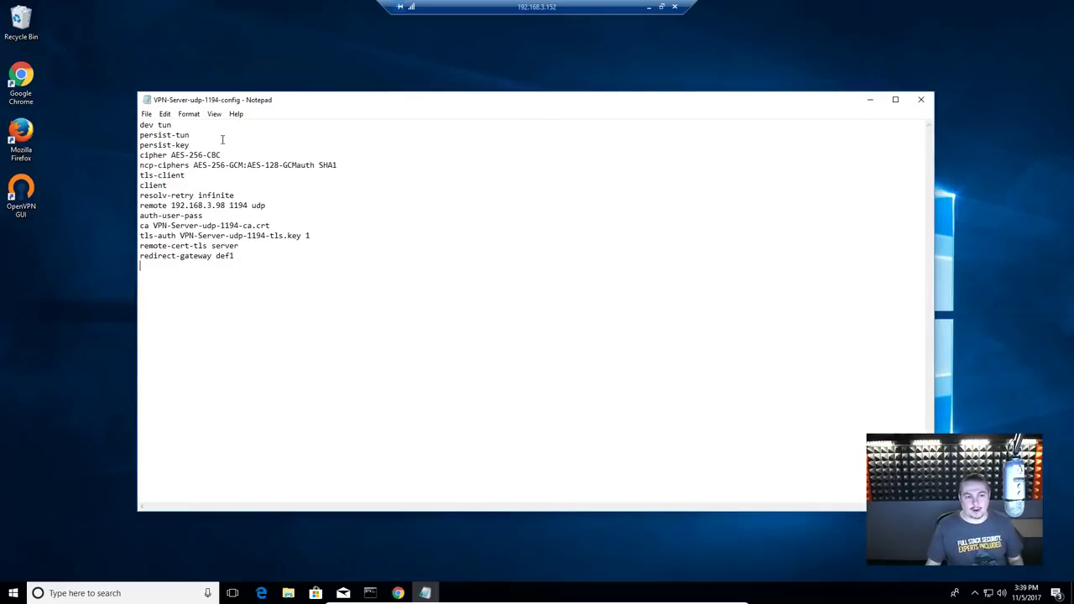
# Step: Start a File > Save of the config, then cancel the save dialog
pyautogui.click(151, 115)
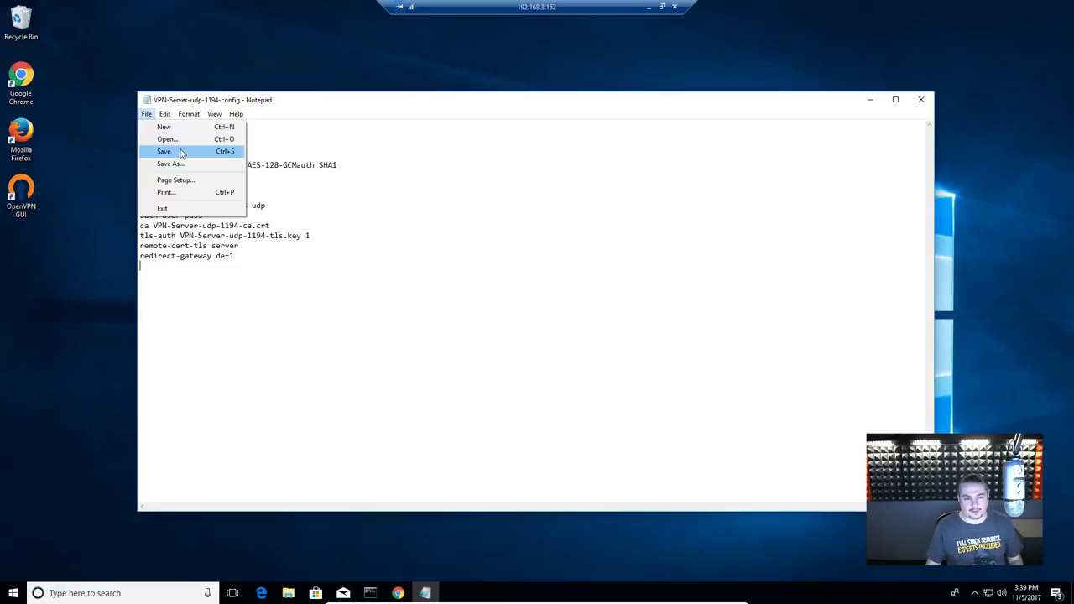
pyautogui.click(175, 164)
pyautogui.click(640, 406)
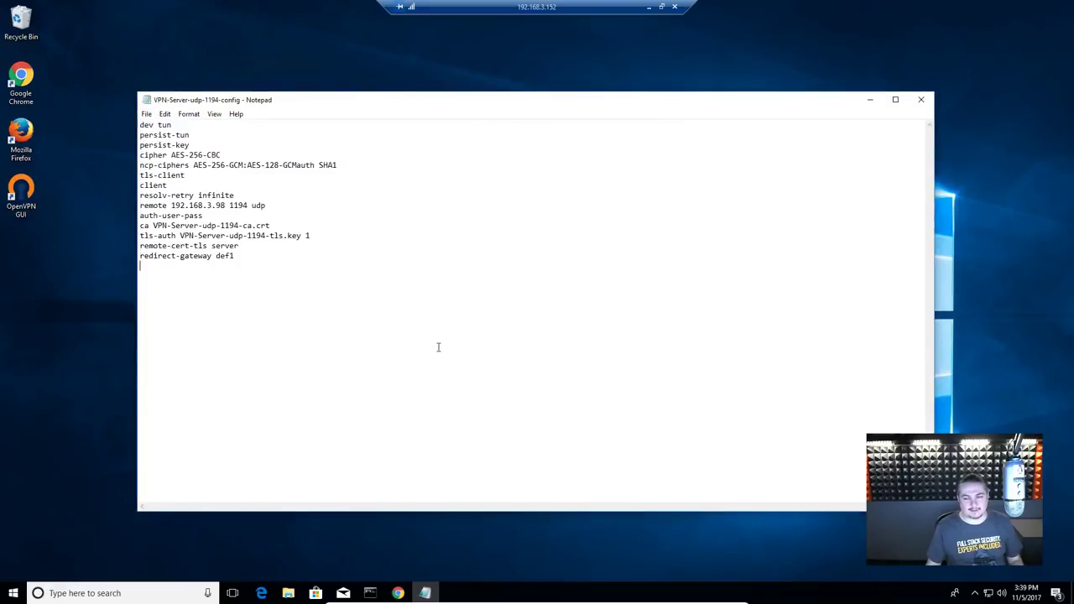
pyautogui.click(17, 593)
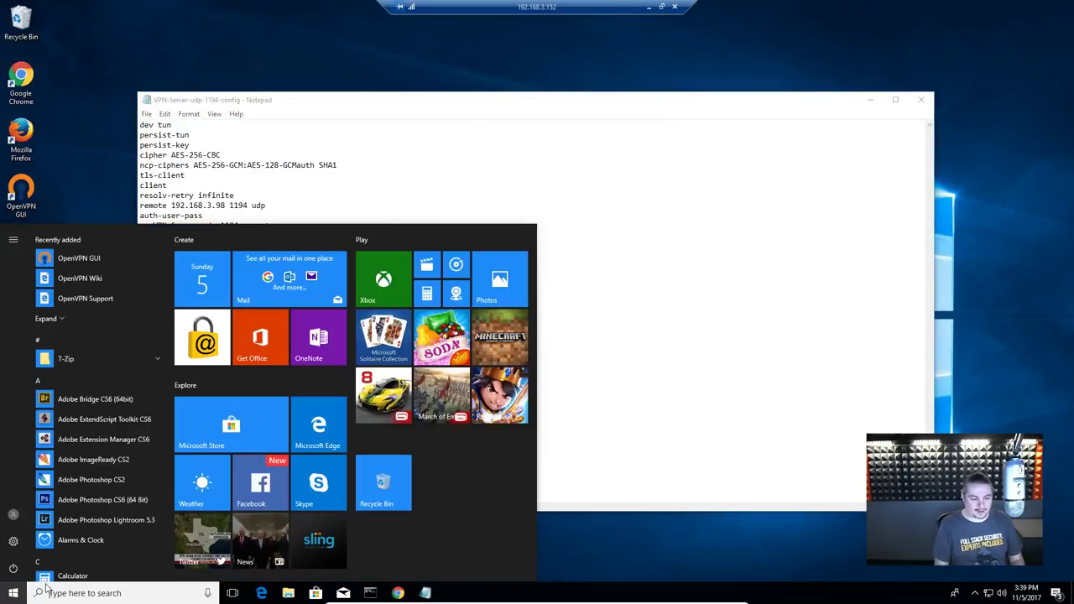
# Step: Launch Notepad from Start with administrator rights
pyautogui.click(46, 588)
pyautogui.write('note')
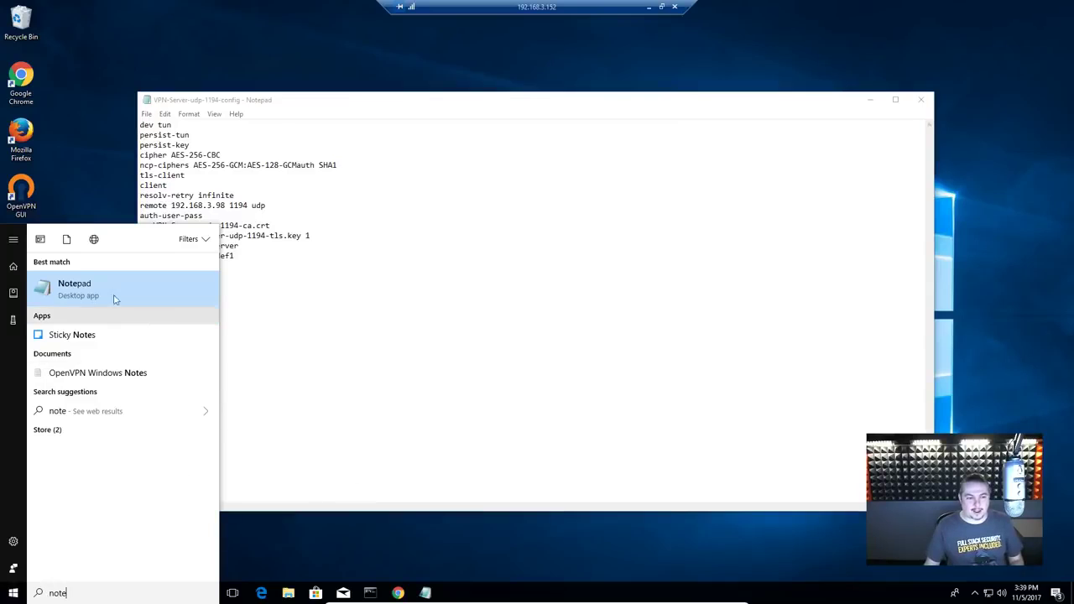
pyautogui.rightClick(115, 298)
pyautogui.press('Escape')
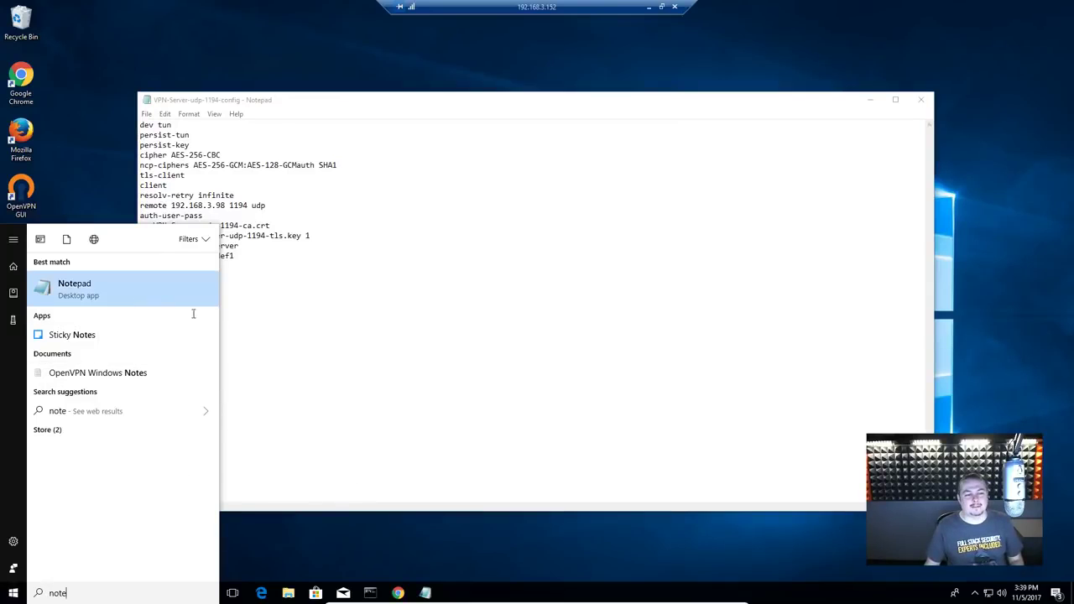
pyautogui.click(484, 369)
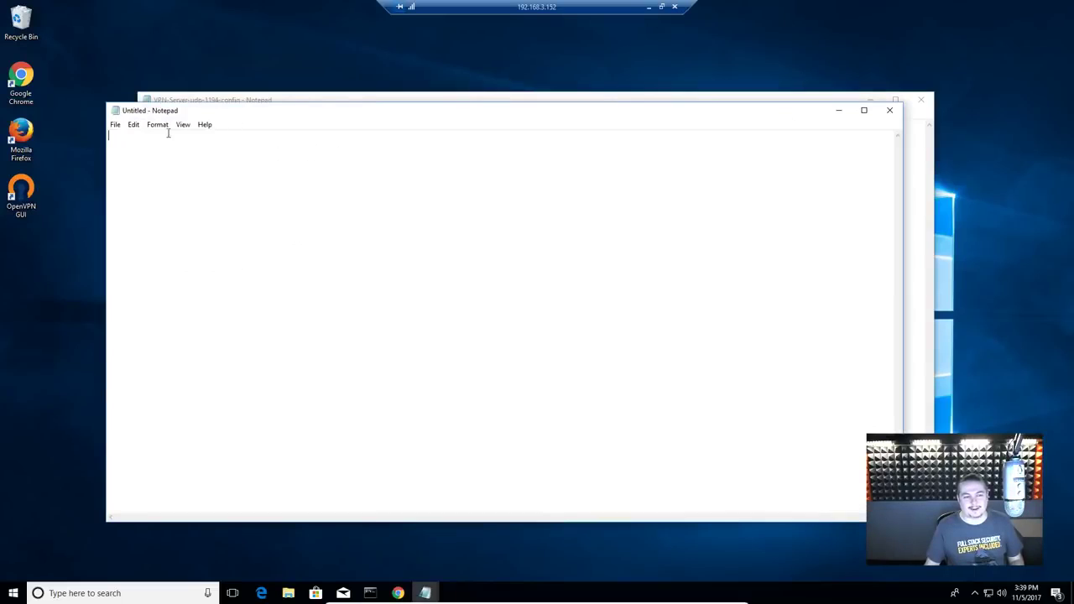
pyautogui.moveTo(292, 110); pyautogui.dragTo(341, 85)
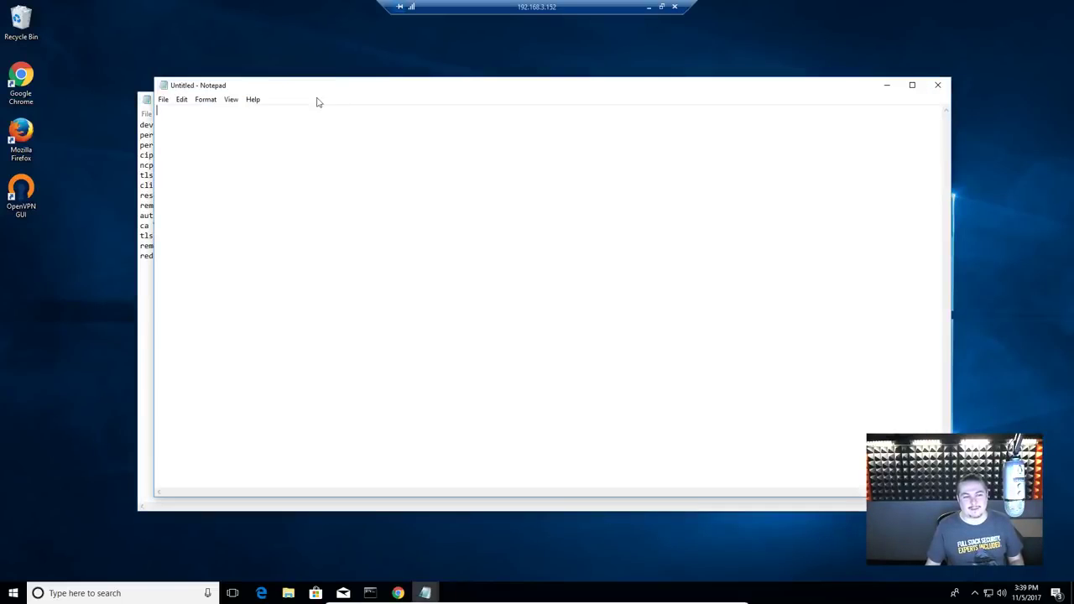
# Step: Open VPN-Server-udp-1194-config from C:\Program Files\OpenVPN\config, showing all file types
pyautogui.click(164, 99)
pyautogui.click(172, 124)
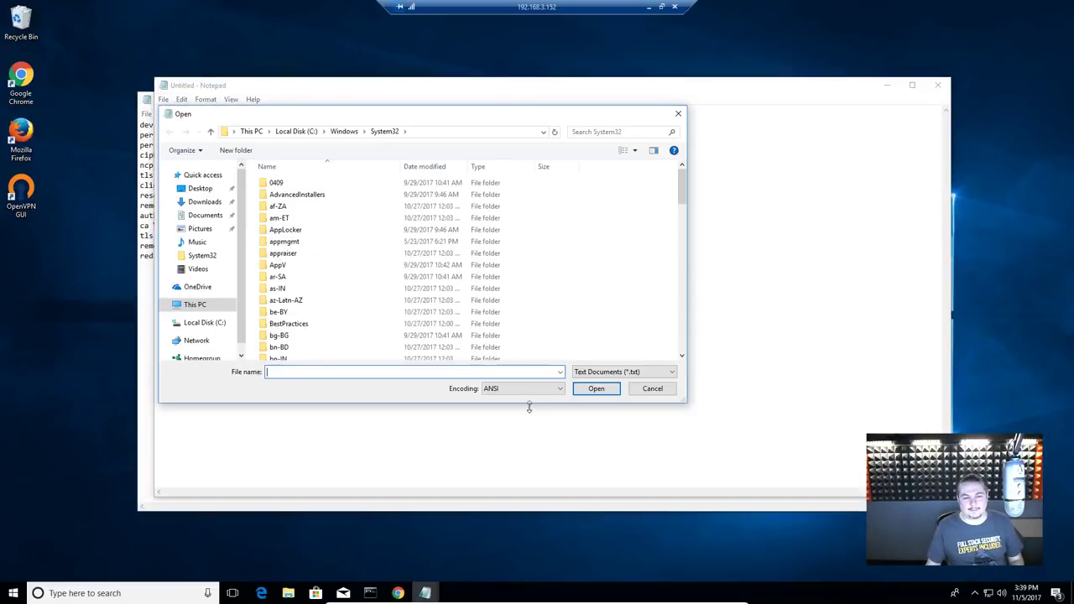
pyautogui.click(302, 132)
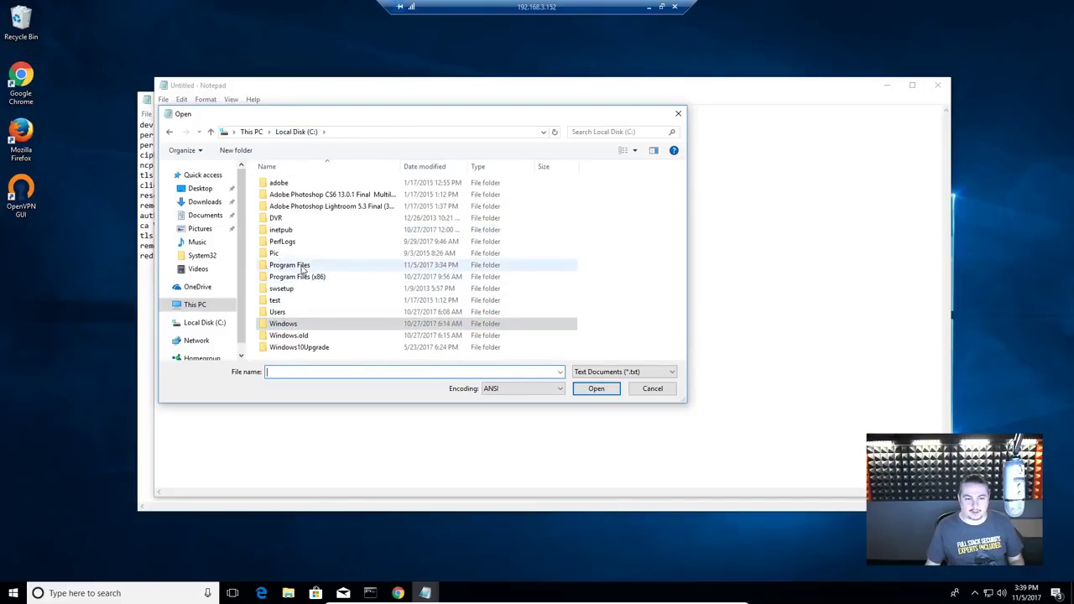
pyautogui.doubleClick(303, 267)
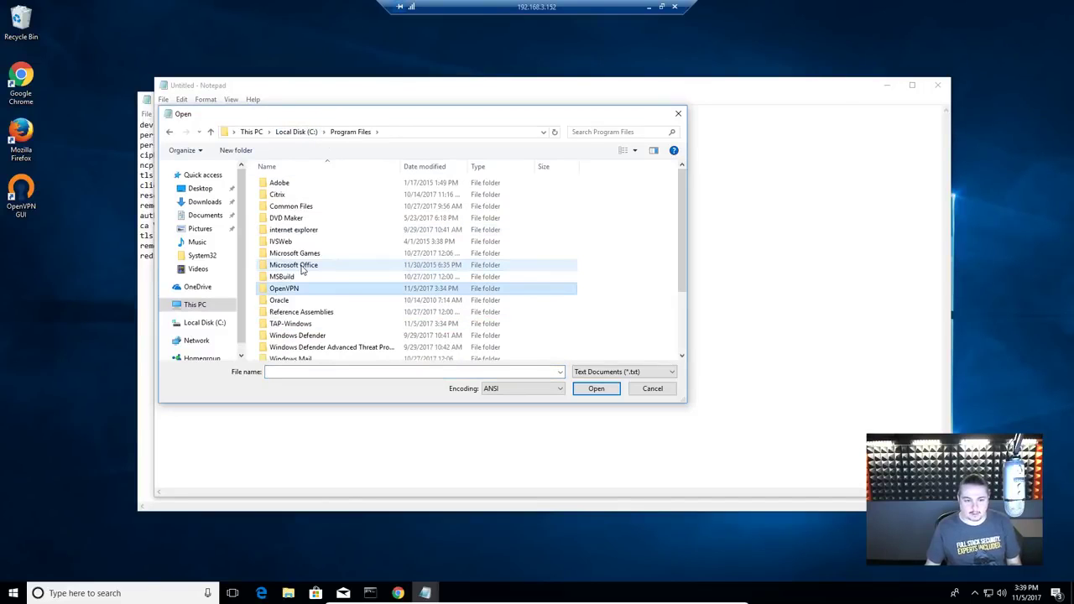
pyautogui.doubleClick(299, 289)
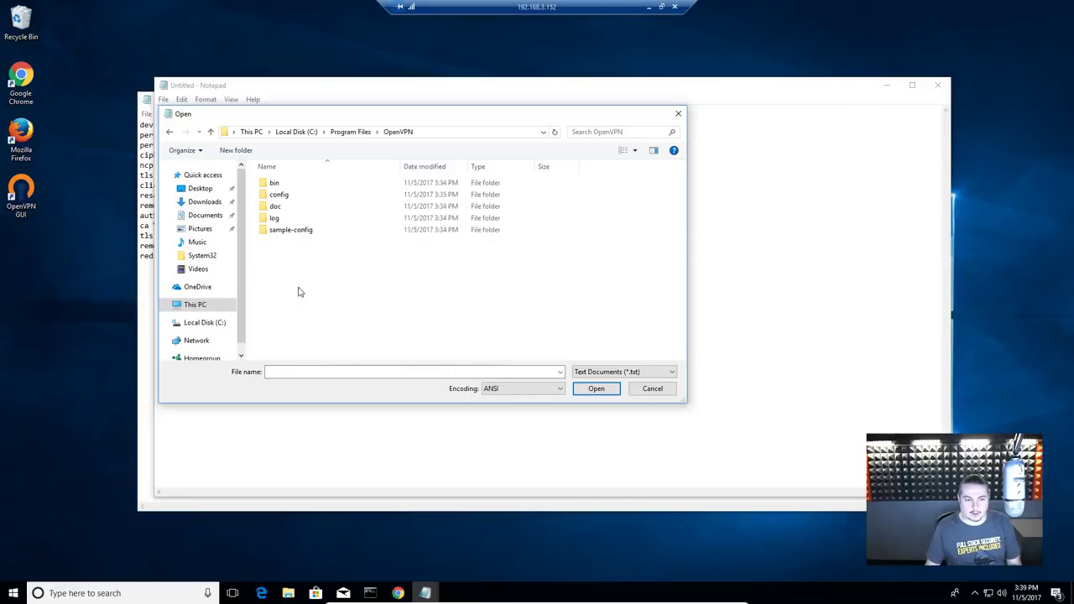
pyautogui.doubleClick(280, 194)
pyautogui.click(622, 371)
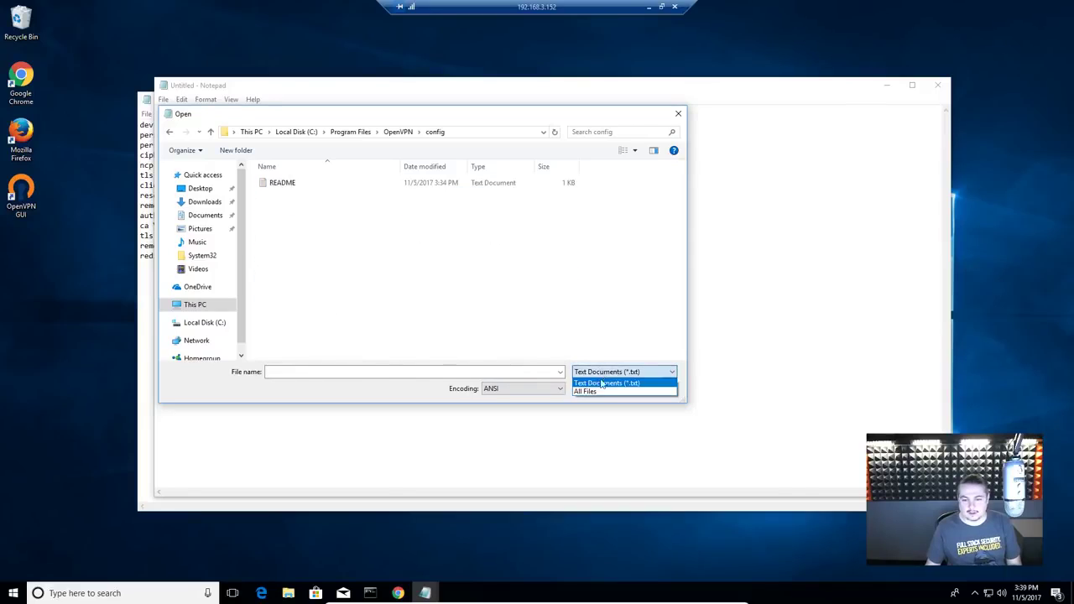
pyautogui.click(604, 392)
pyautogui.click(349, 210)
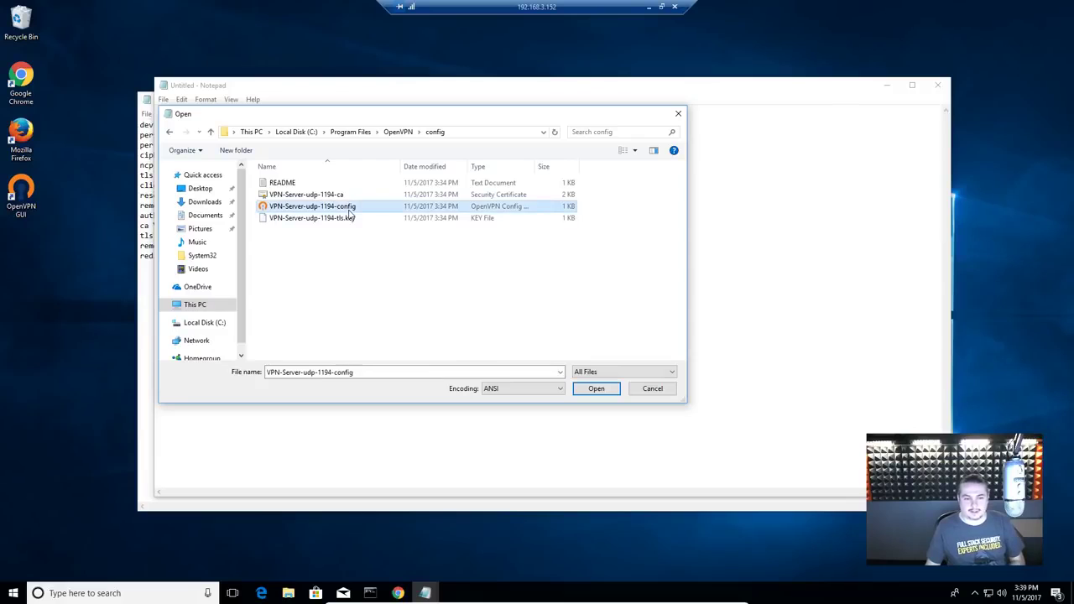
pyautogui.click(613, 391)
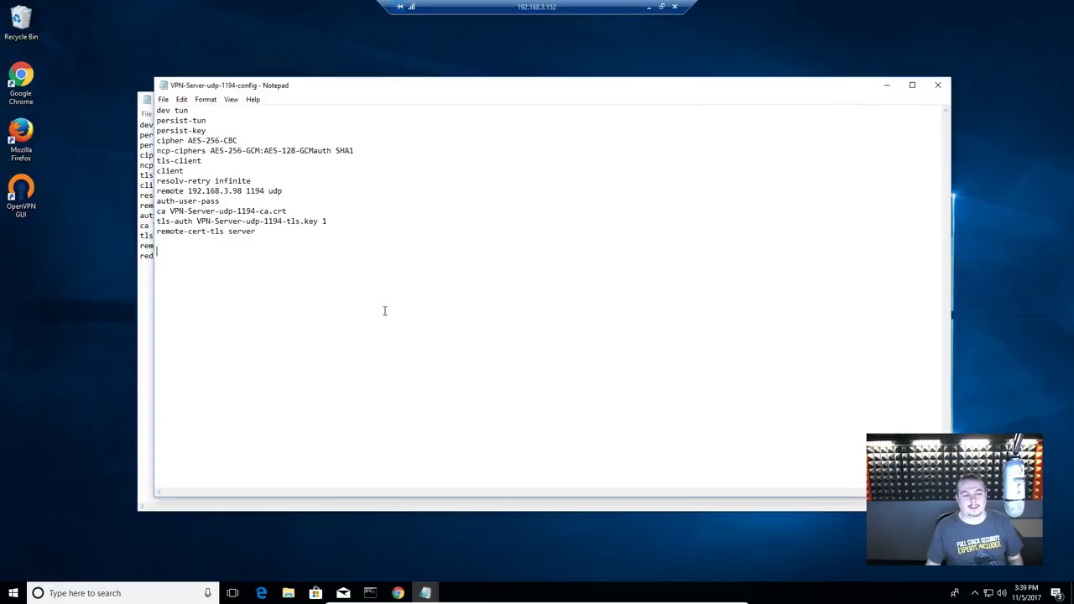
# Step: Paste redirect-gateway def1 into it and close the older copy without saving
pyautogui.write('redirect-gateway def1')
pyautogui.moveTo(735, 87); pyautogui.dragTo(754, 166)
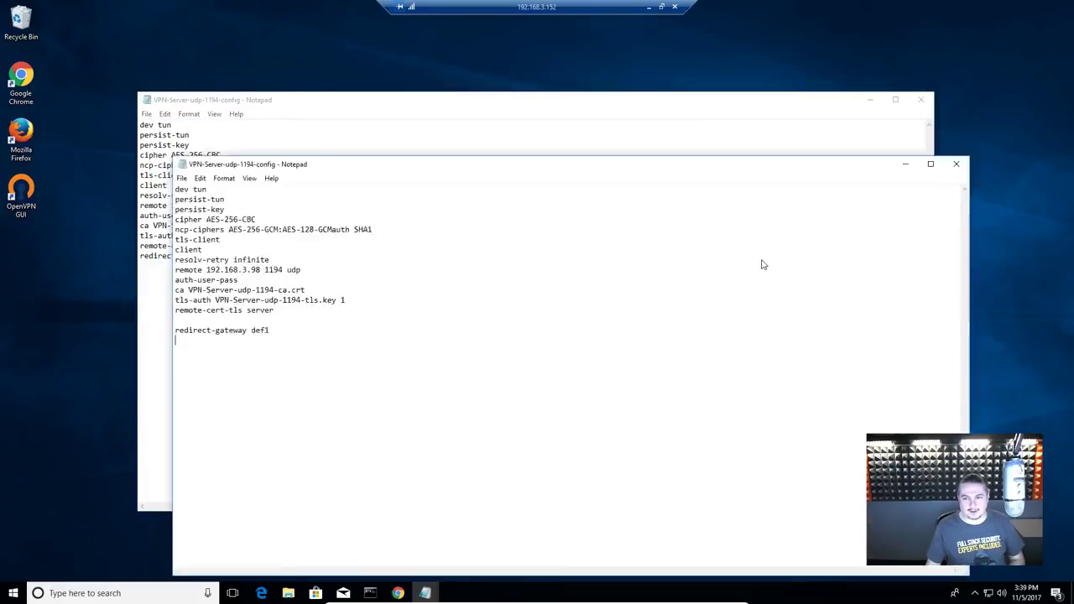
pyautogui.click(920, 100)
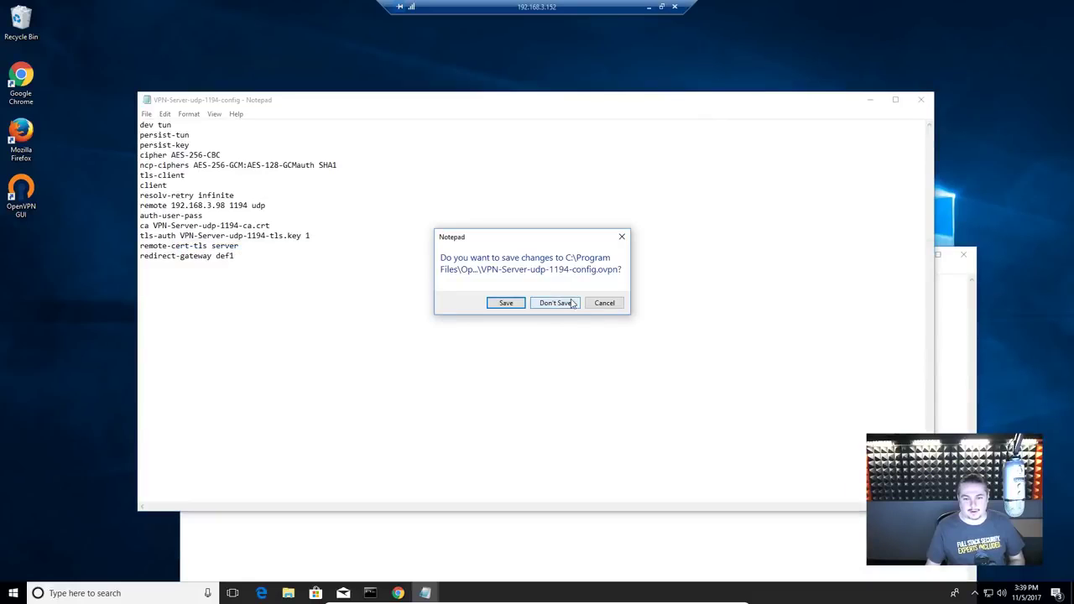
pyautogui.click(571, 302)
pyautogui.moveTo(606, 256); pyautogui.dragTo(593, 129)
pyautogui.click(475, 261)
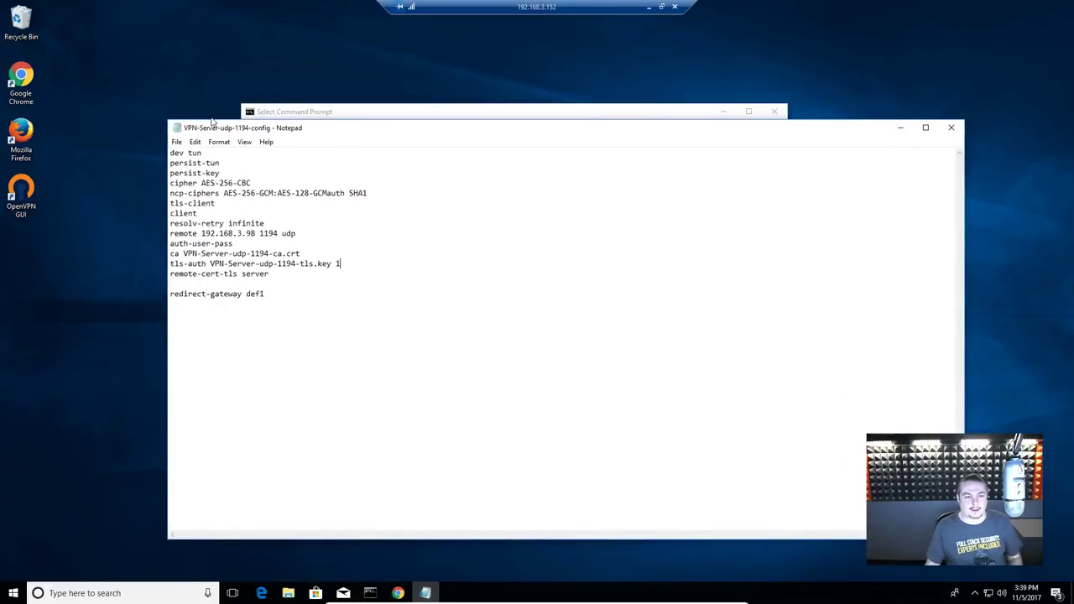
# Step: Overwrite 192.168.3.98 on the remote line with YourVPNServer, giving remote YourVPNServer 1194 udp
pyautogui.click(431, 195)
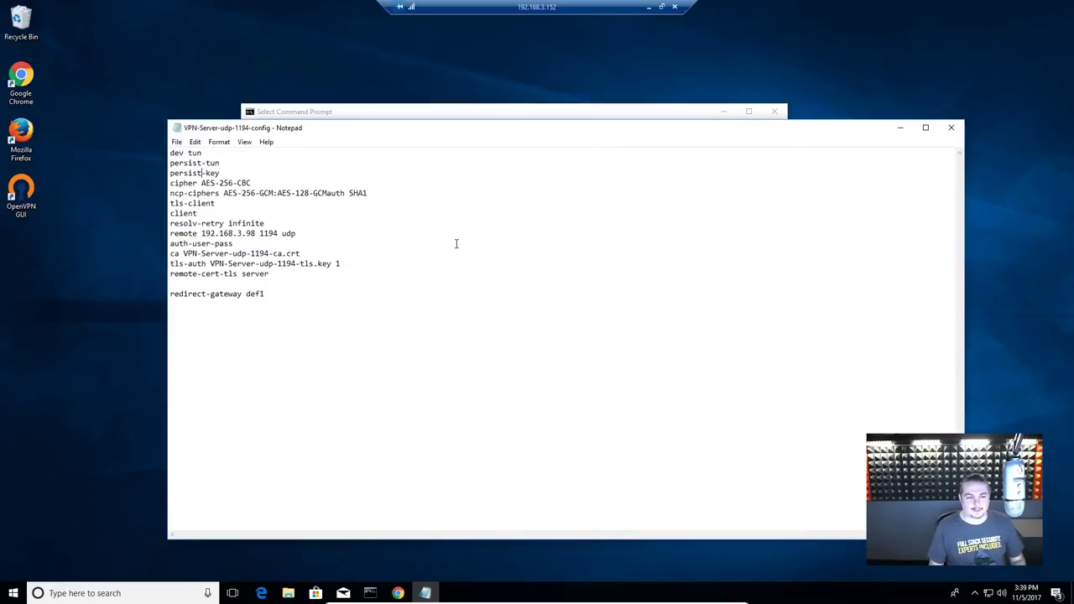
pyautogui.press('Down')
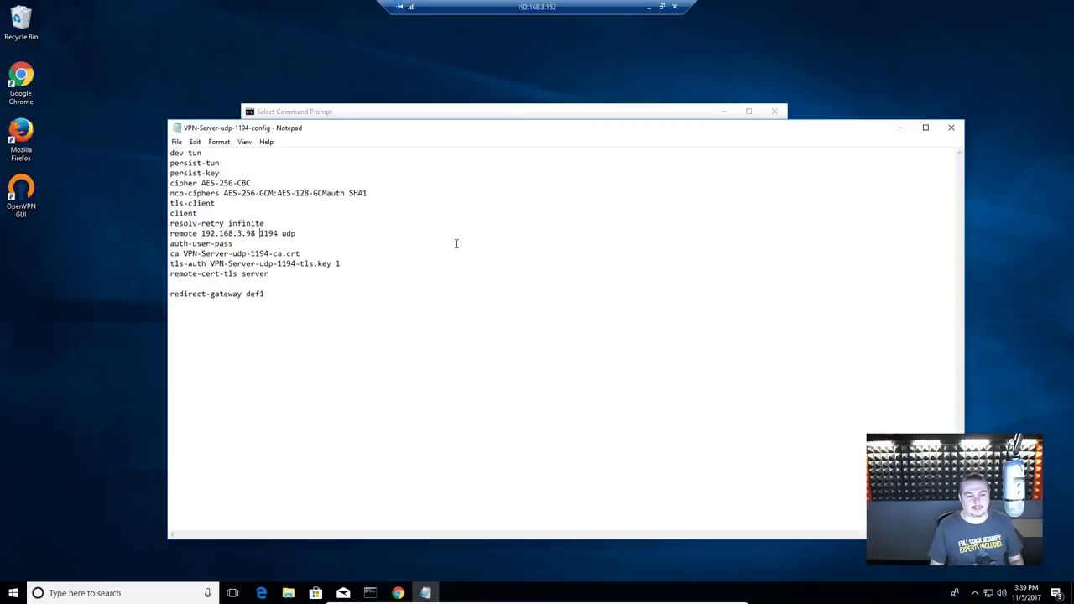
pyautogui.hotkey('ctrl', 'shift', 'Left')
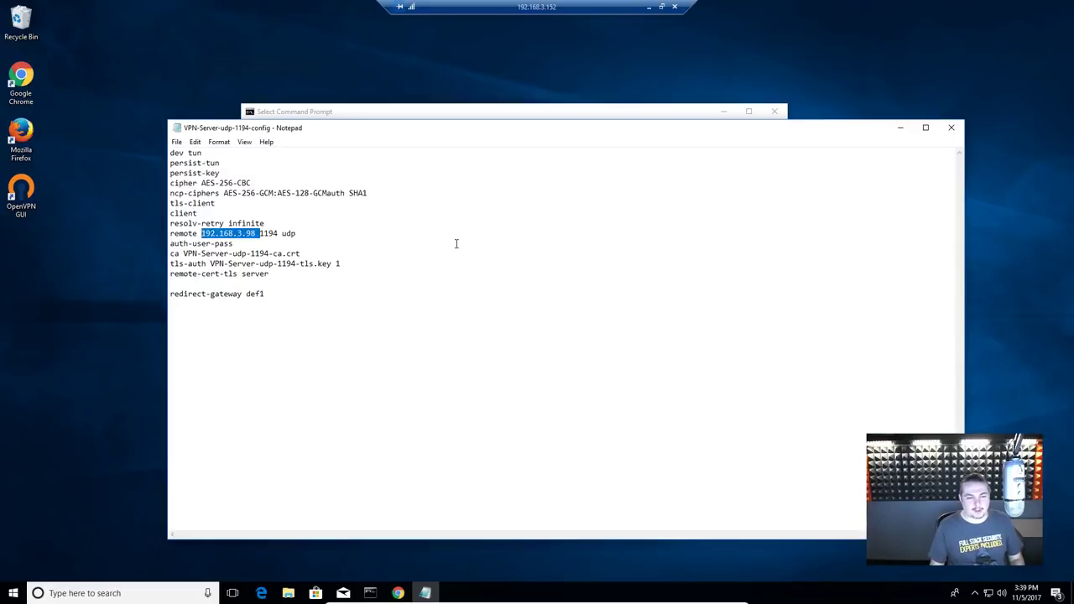
pyautogui.write('YourVPN')
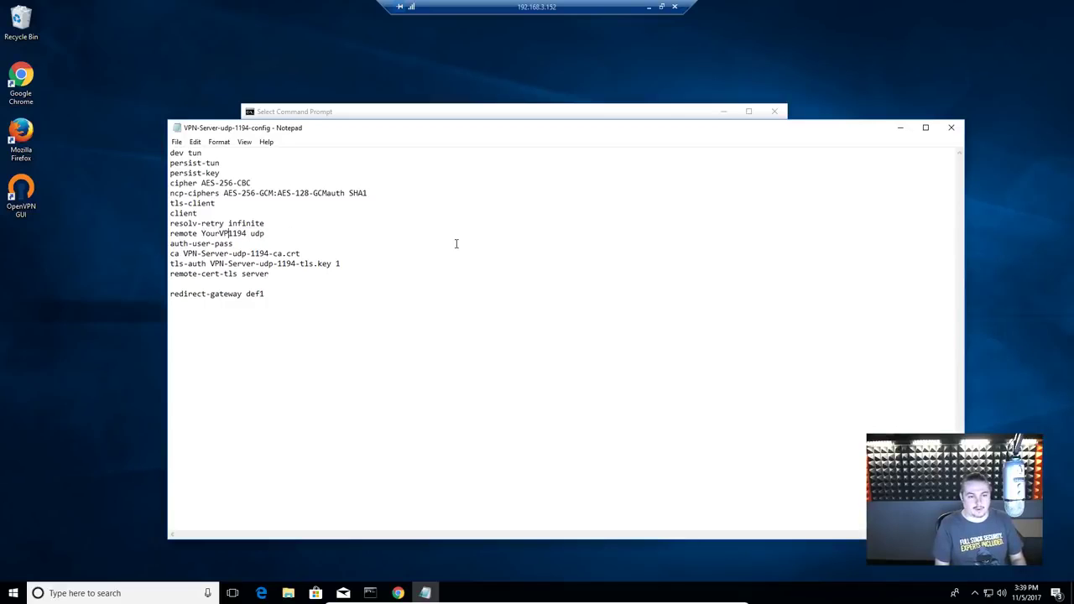
pyautogui.write('Server')
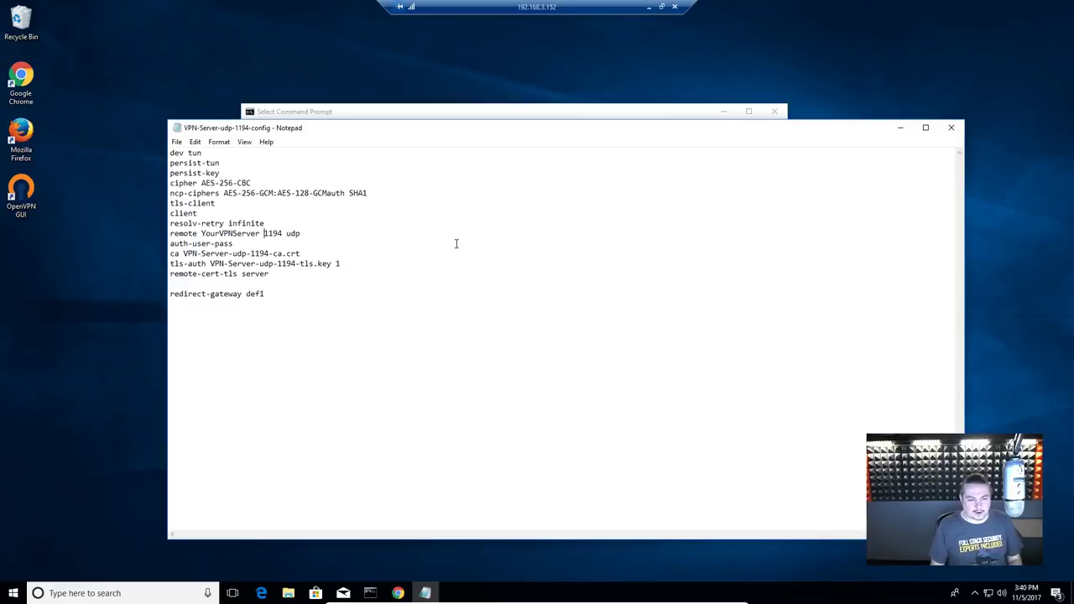
pyautogui.press('Down')
pyautogui.press('Down')
pyautogui.press('Down')
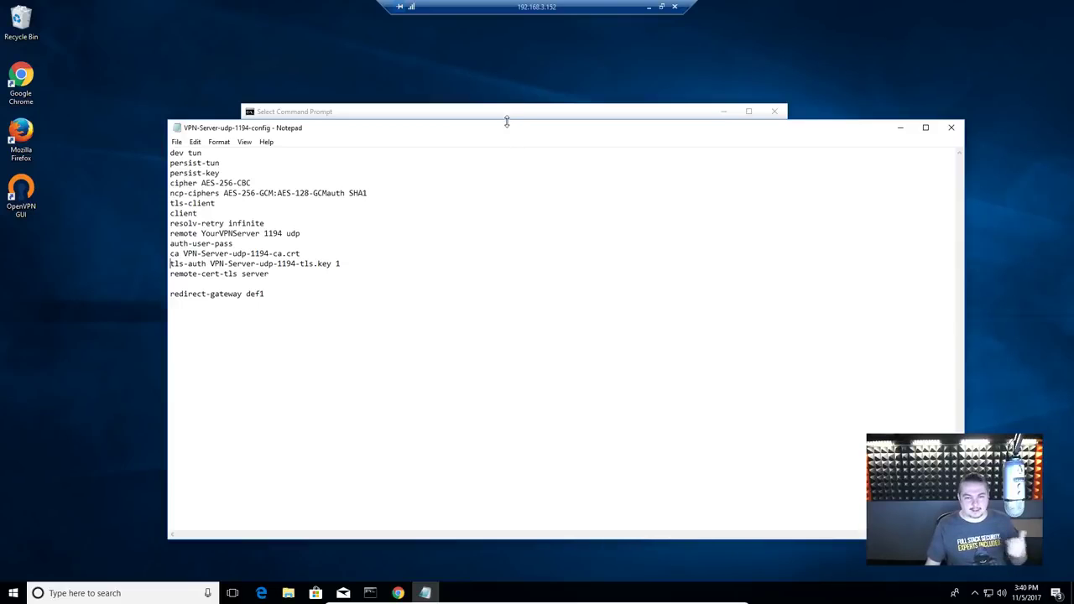
pyautogui.moveTo(506, 123); pyautogui.dragTo(525, 284)
pyautogui.moveTo(526, 172); pyautogui.dragTo(515, 110)
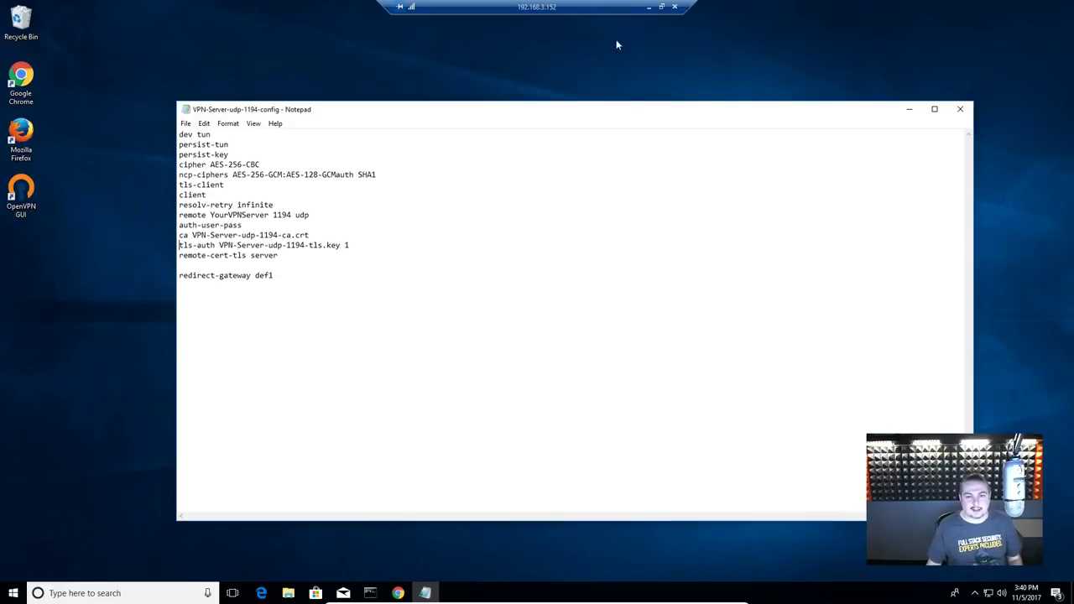
pyautogui.moveTo(626, 112); pyautogui.dragTo(577, 251)
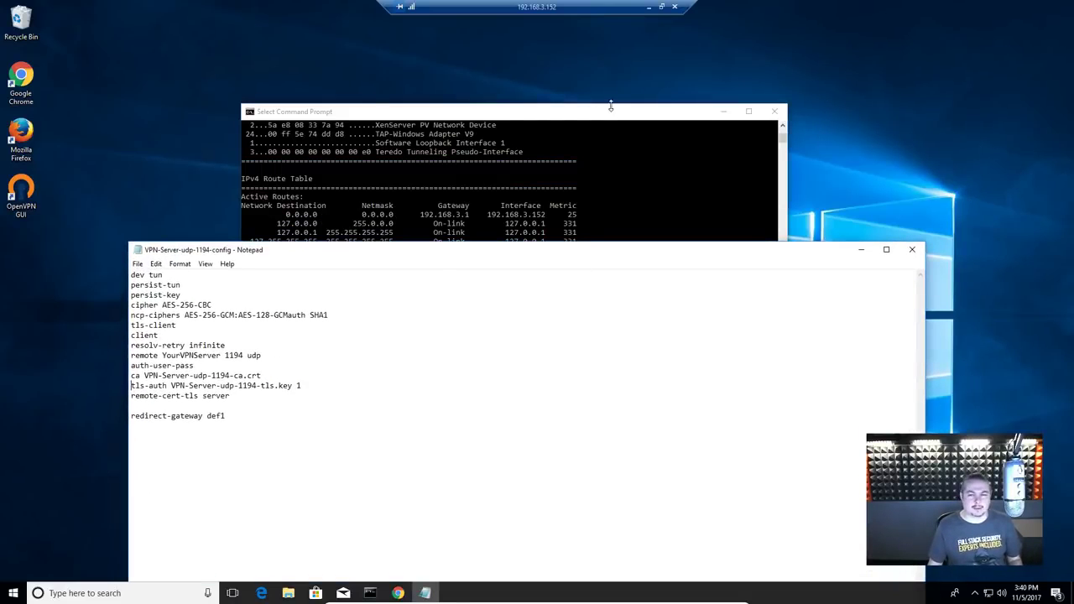
# Step: Close the Notepad config and launch a new Command Prompt via cmd
pyautogui.click(611, 112)
pyautogui.click(707, 426)
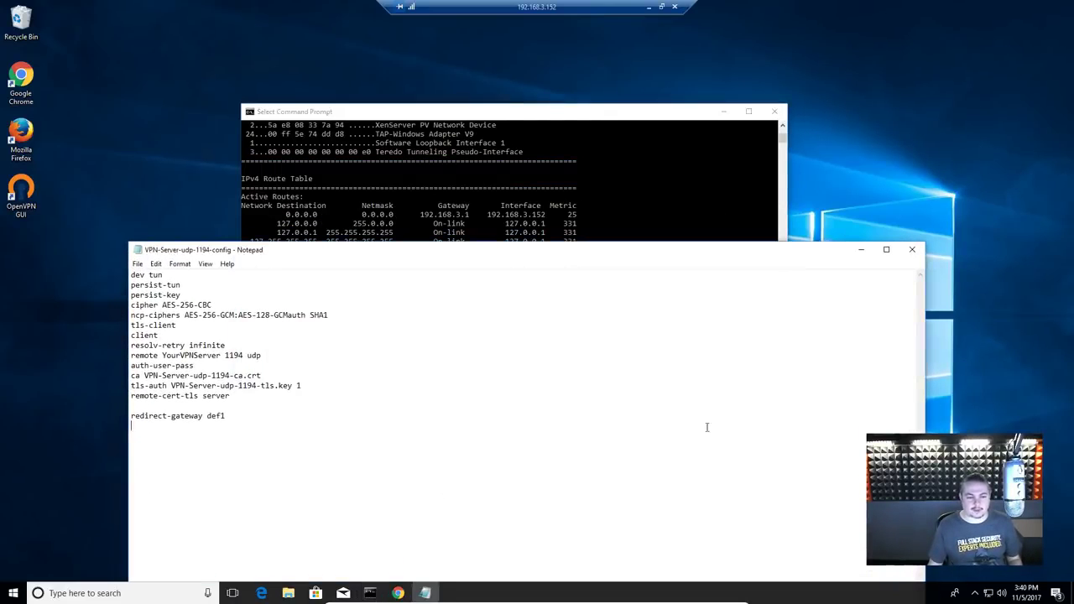
pyautogui.moveTo(654, 112); pyautogui.dragTo(676, 72)
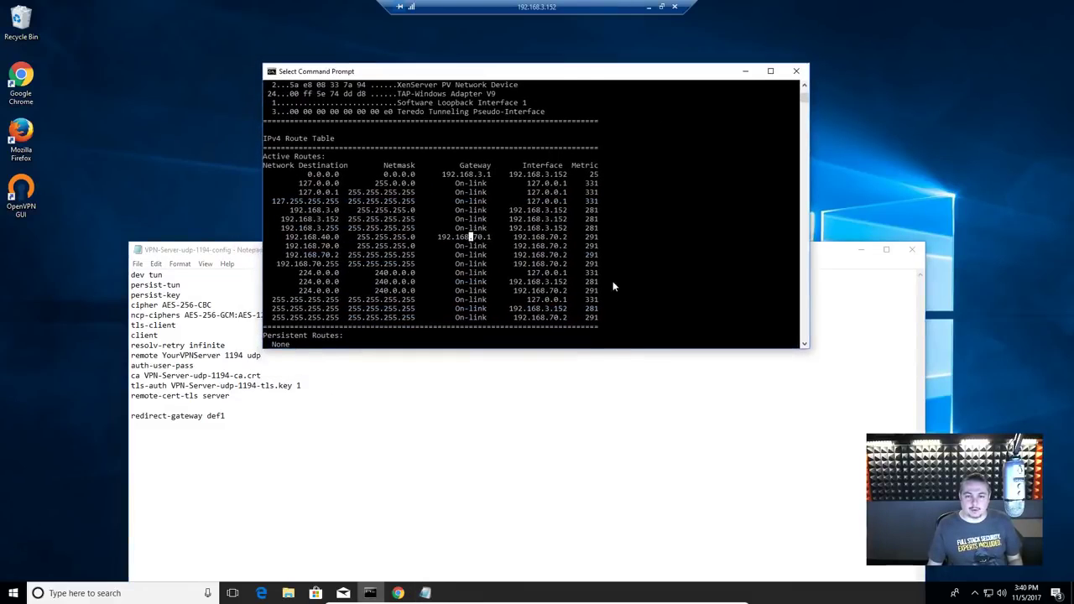
pyautogui.click(464, 459)
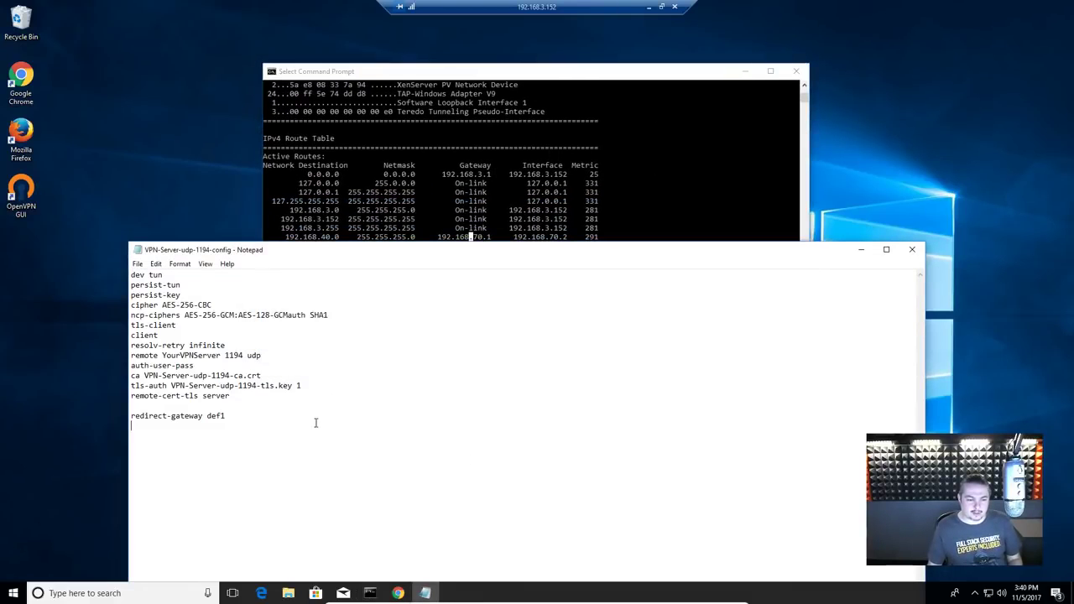
pyautogui.click(912, 249)
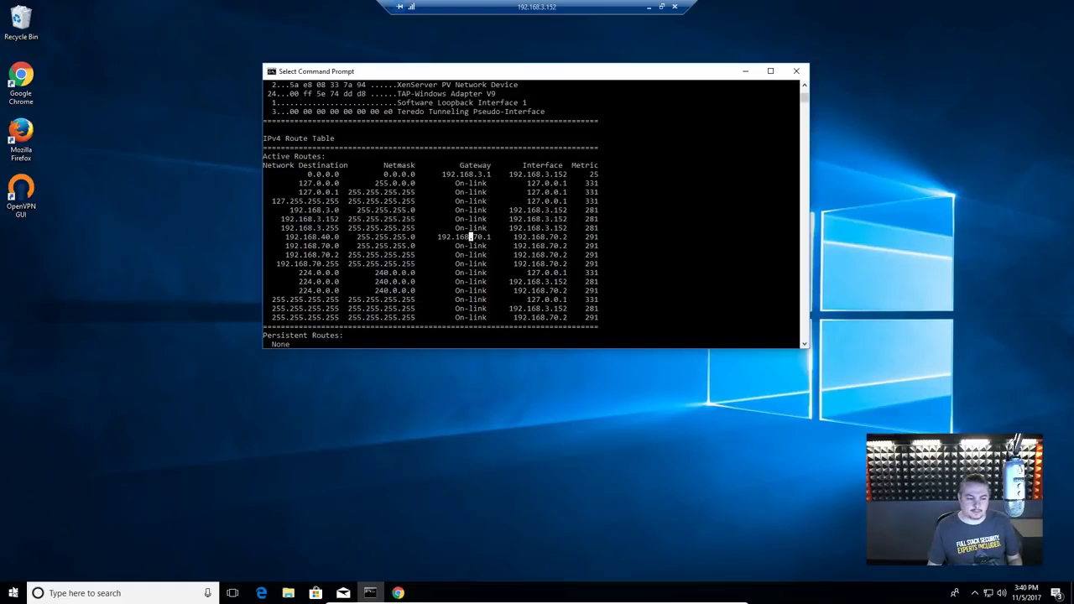
pyautogui.click(15, 591)
pyautogui.write('cmd')
pyautogui.press('Return')
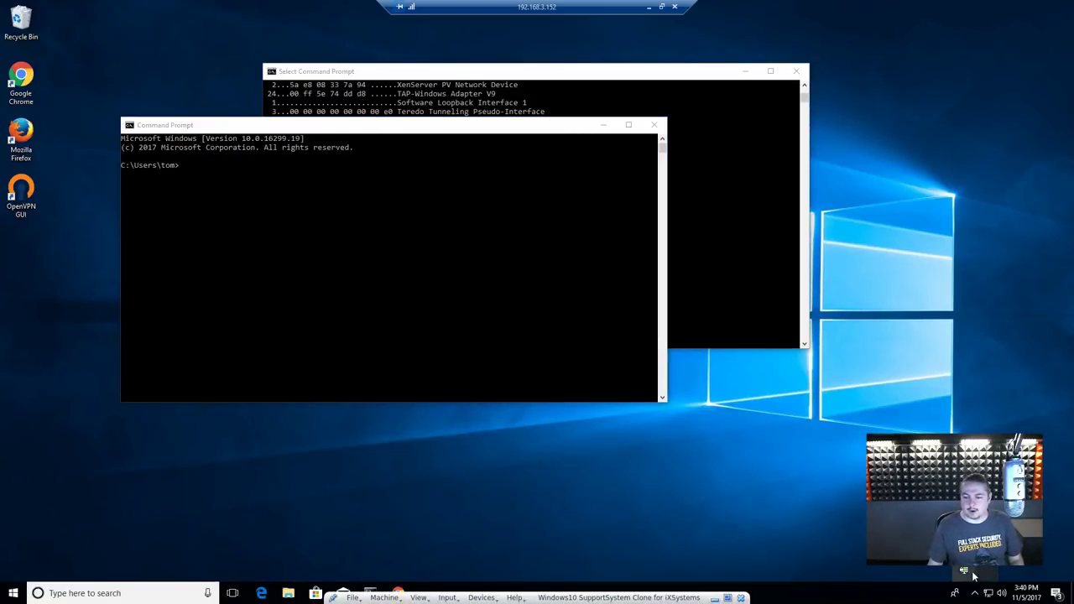
# Step: Connect the VPN from the OpenVPN GUI tray icon using the login credentials
pyautogui.rightClick(965, 574)
pyautogui.click(956, 567)
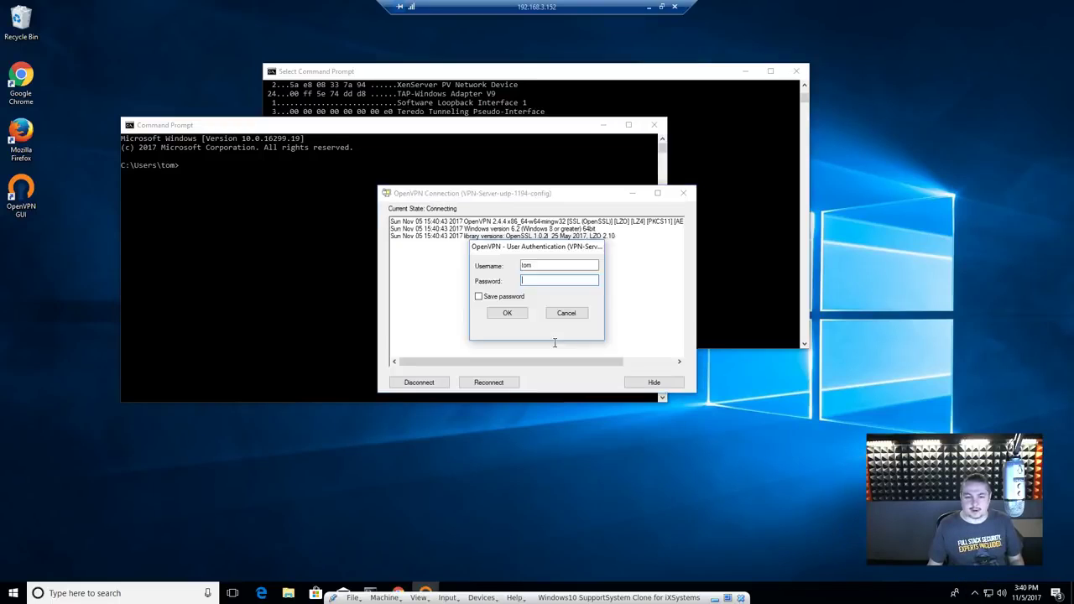
pyautogui.write('*********')
pyautogui.press('Return')
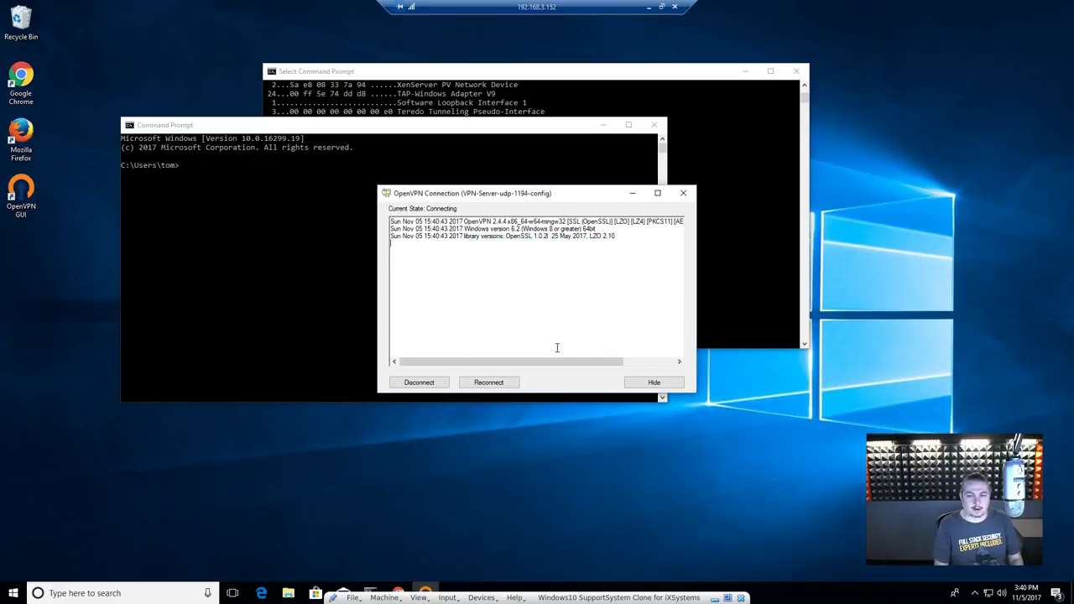
pyautogui.moveTo(515, 72); pyautogui.dragTo(689, 59)
pyautogui.click(236, 203)
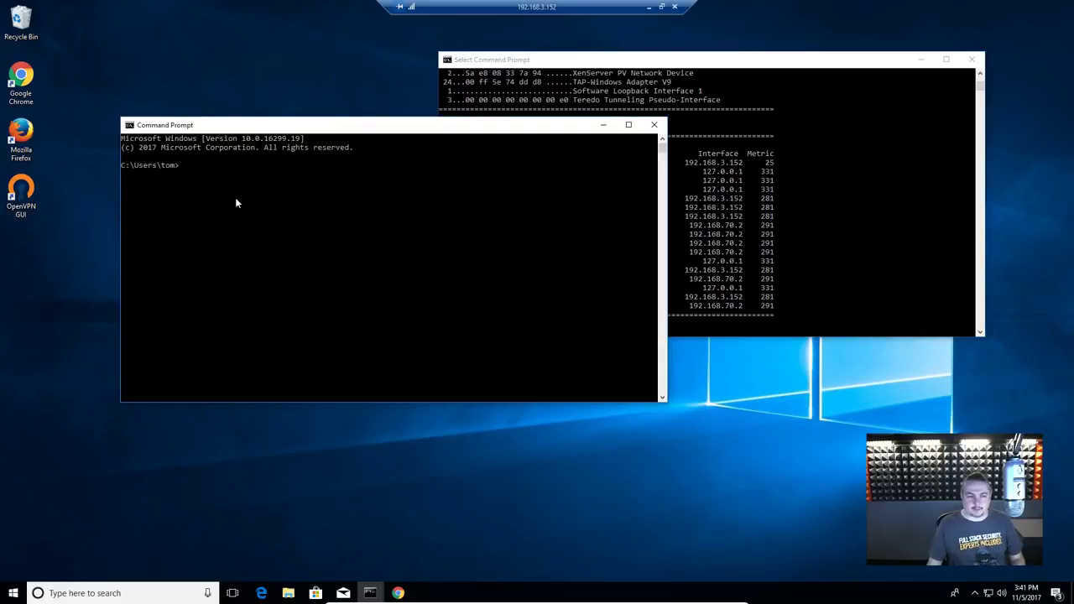
# Step: Run route print in the new console and place it left of the earlier route table
pyautogui.write('route print')
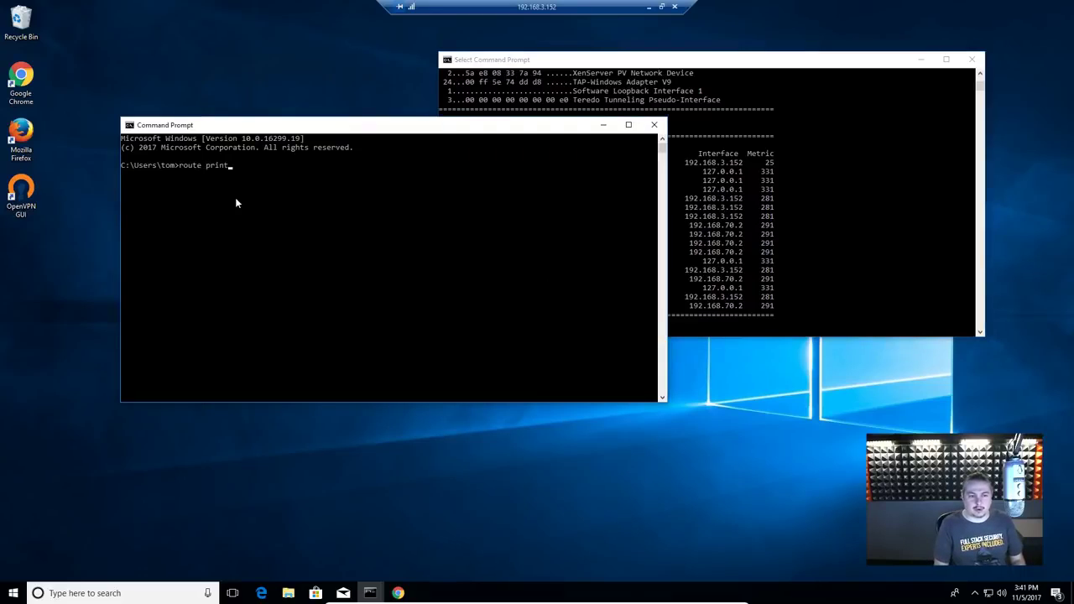
pyautogui.press('Return')
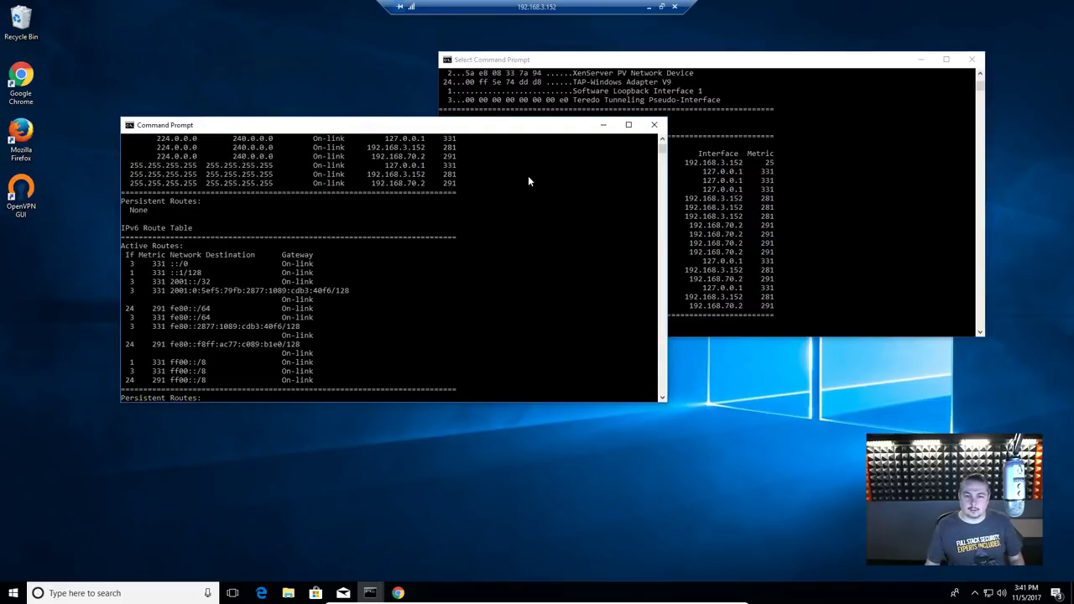
pyautogui.scroll(5, 527, 204)
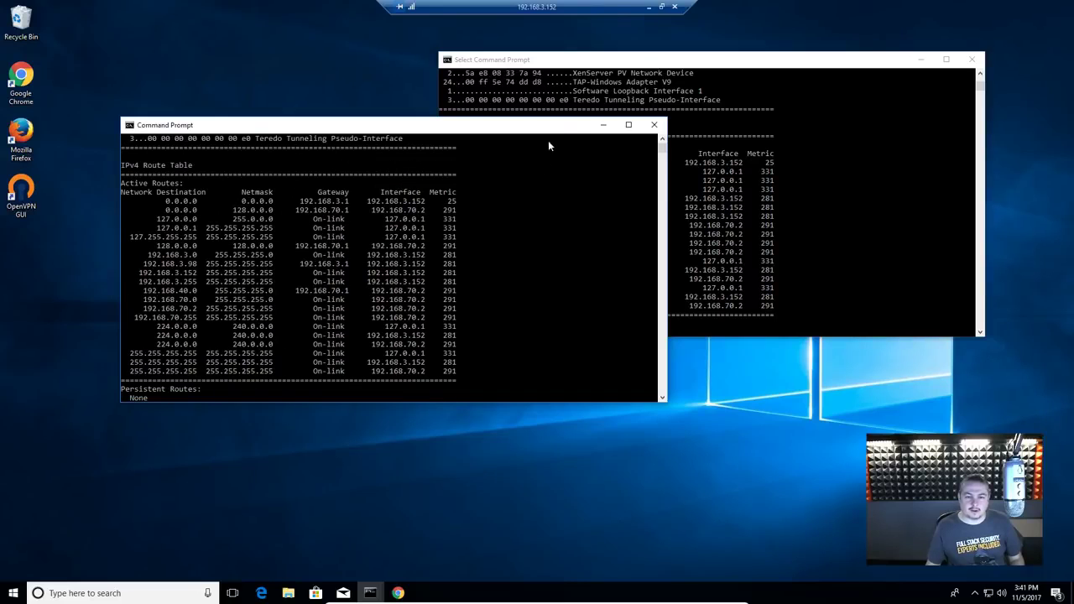
pyautogui.moveTo(553, 124); pyautogui.dragTo(465, 89)
pyautogui.click(642, 73)
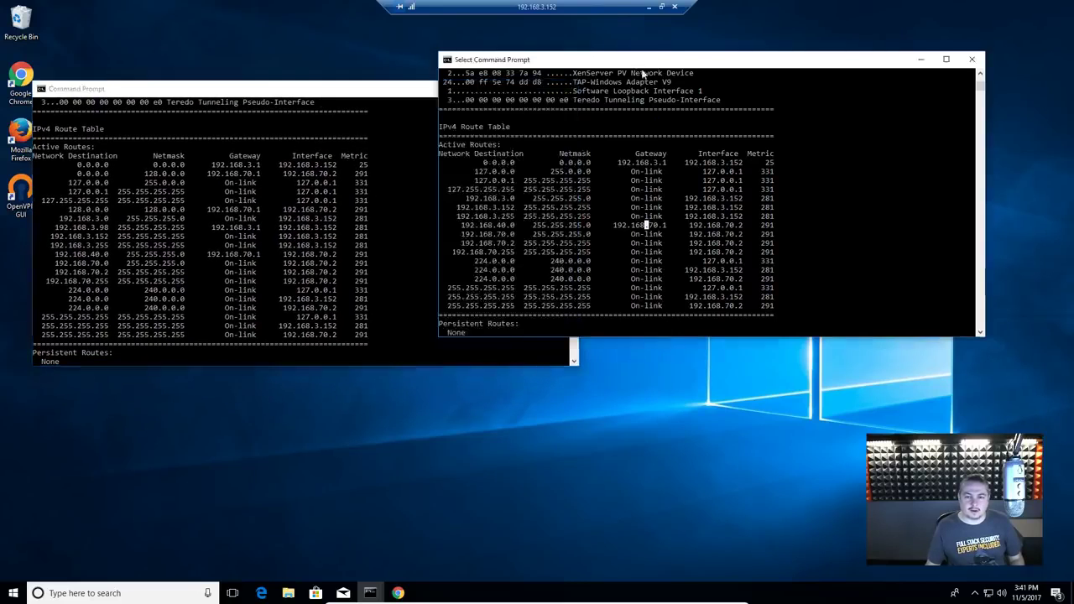
pyautogui.moveTo(643, 61); pyautogui.dragTo(707, 115)
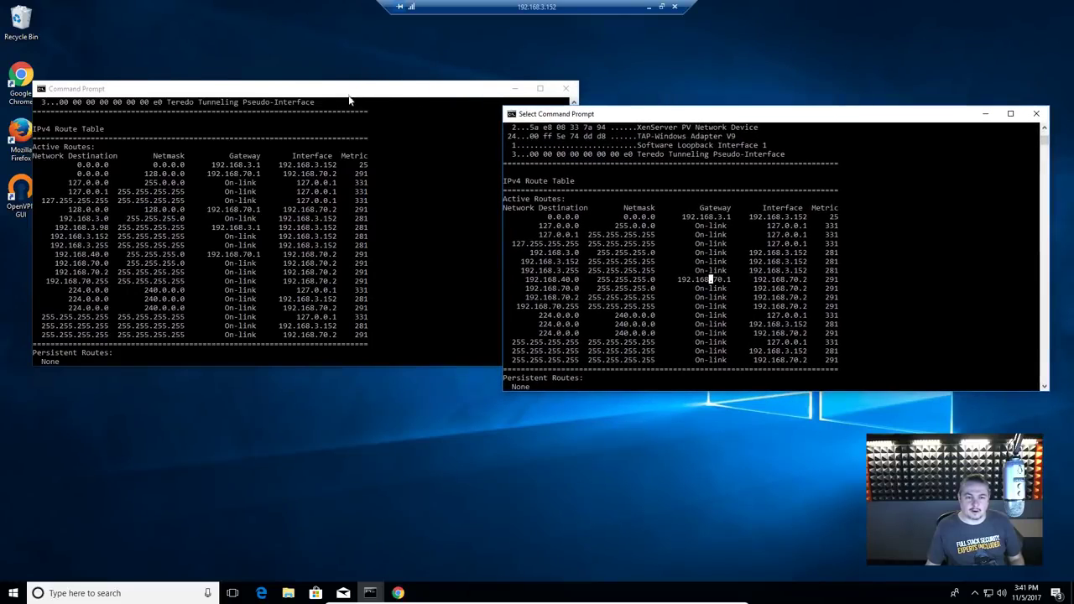
pyautogui.moveTo(348, 97)
pyautogui.mouseDown()
pyautogui.moveTo(364, 101)
pyautogui.moveTo(341, 113)
pyautogui.mouseUp()
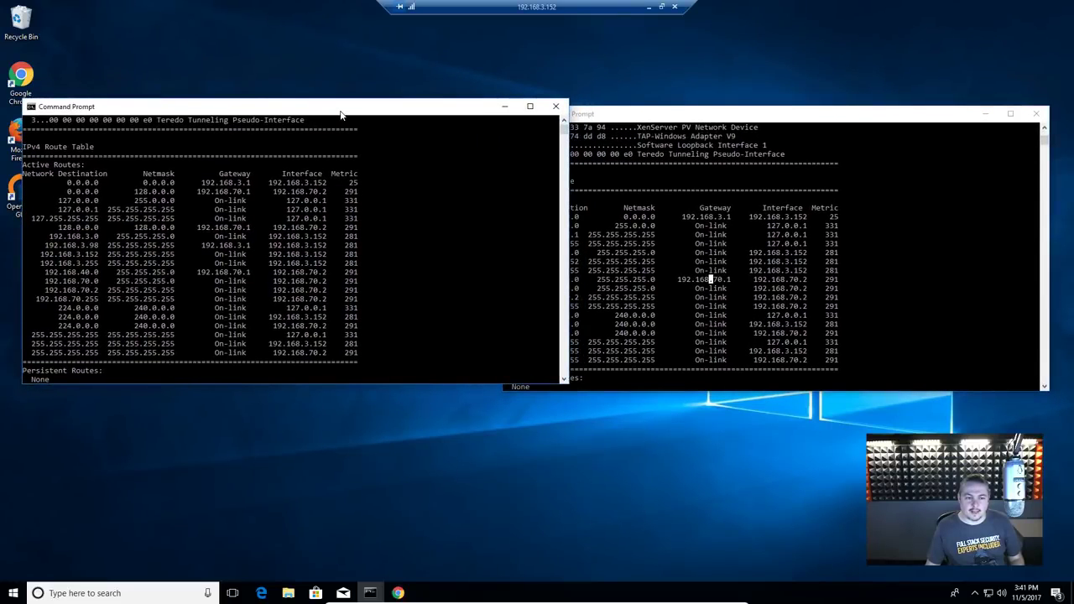
# Step: Compare the two route tables, then close both Command Prompt windows
pyautogui.click(700, 122)
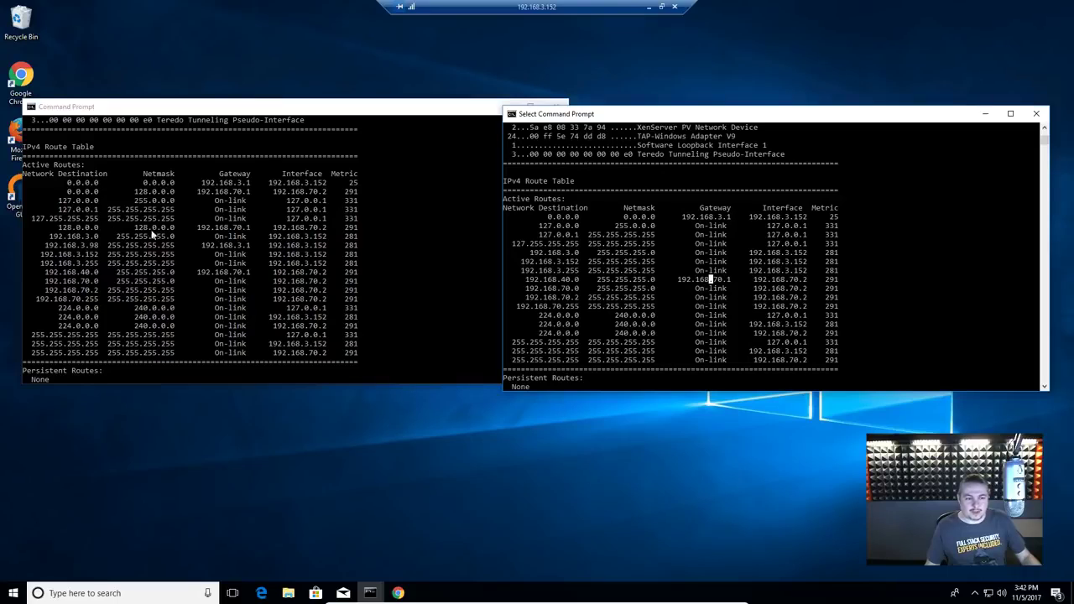
pyautogui.click(198, 227)
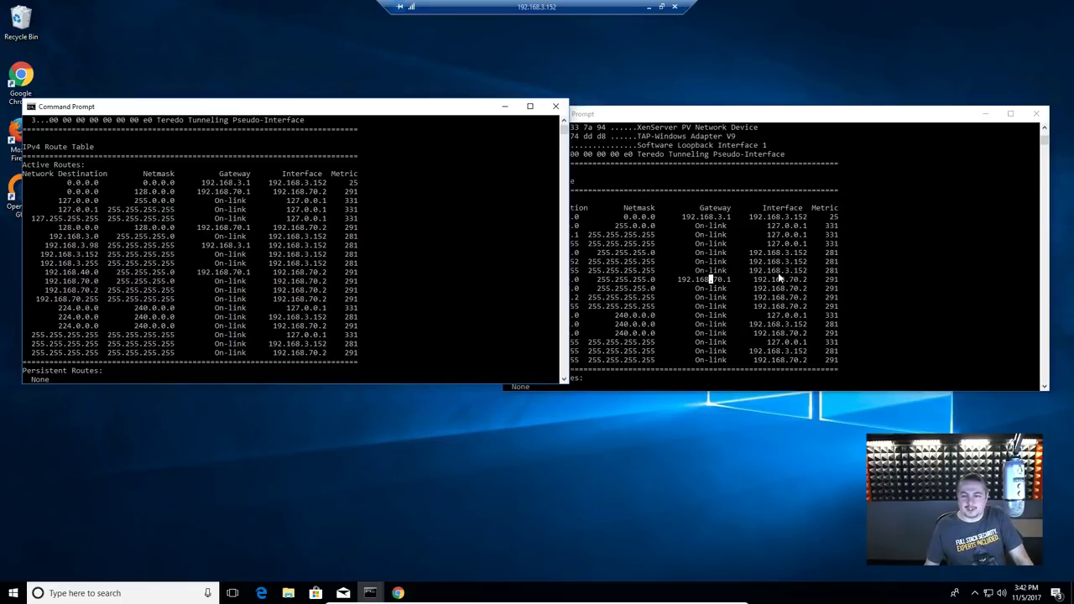
pyautogui.click(776, 124)
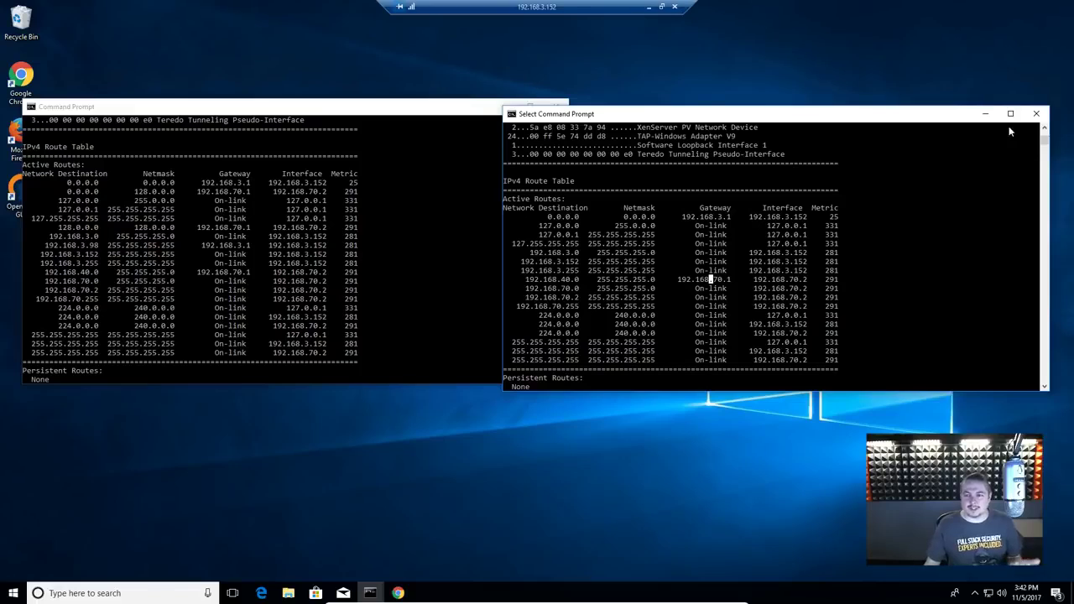
pyautogui.click(1036, 113)
pyautogui.click(555, 105)
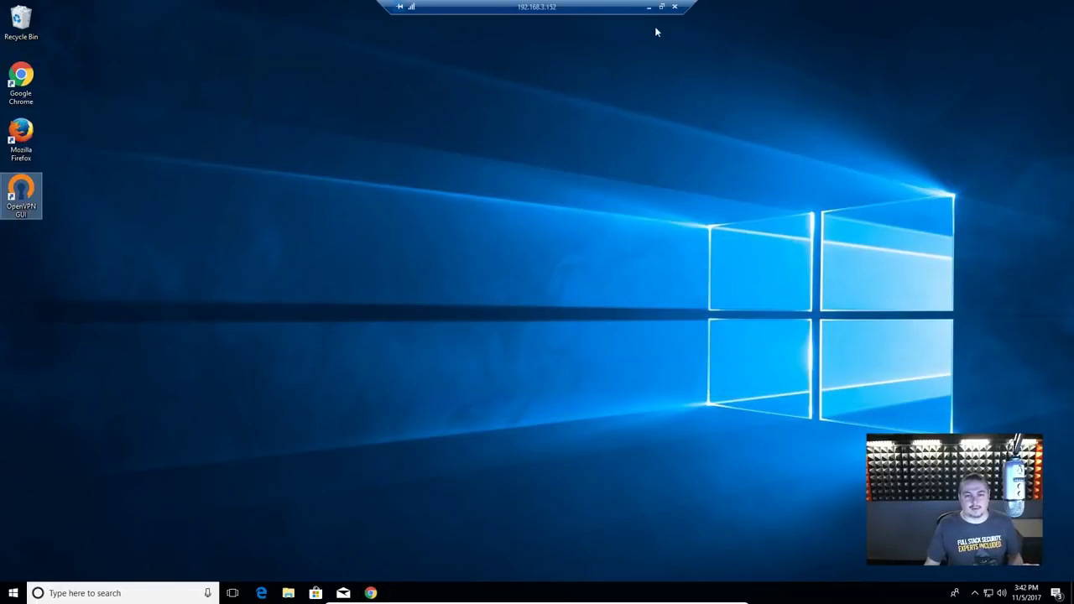
pyautogui.click(674, 7)
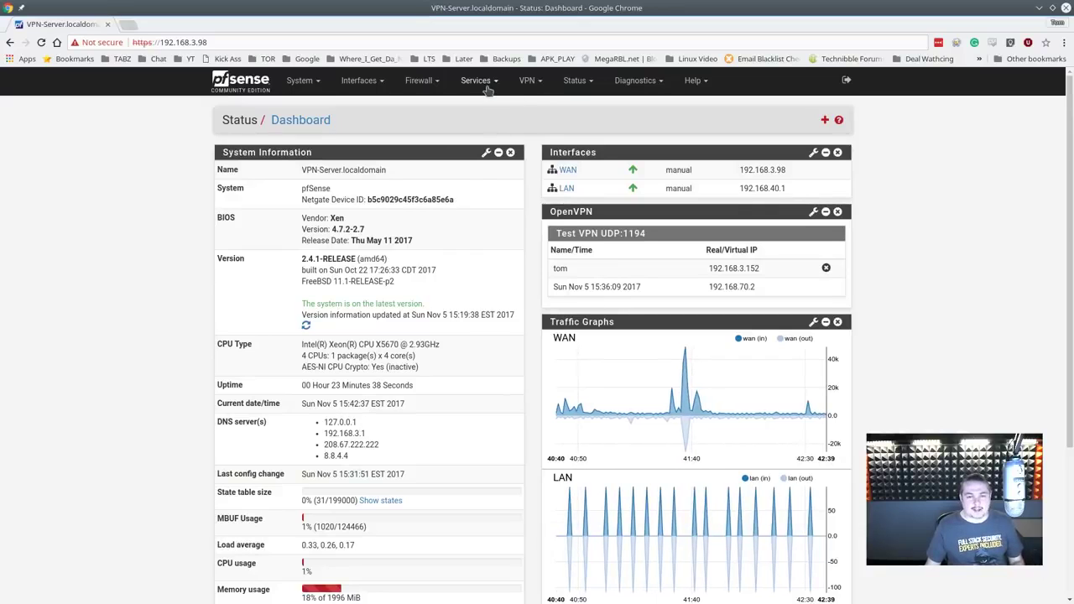
pyautogui.click(487, 86)
pyautogui.click(416, 83)
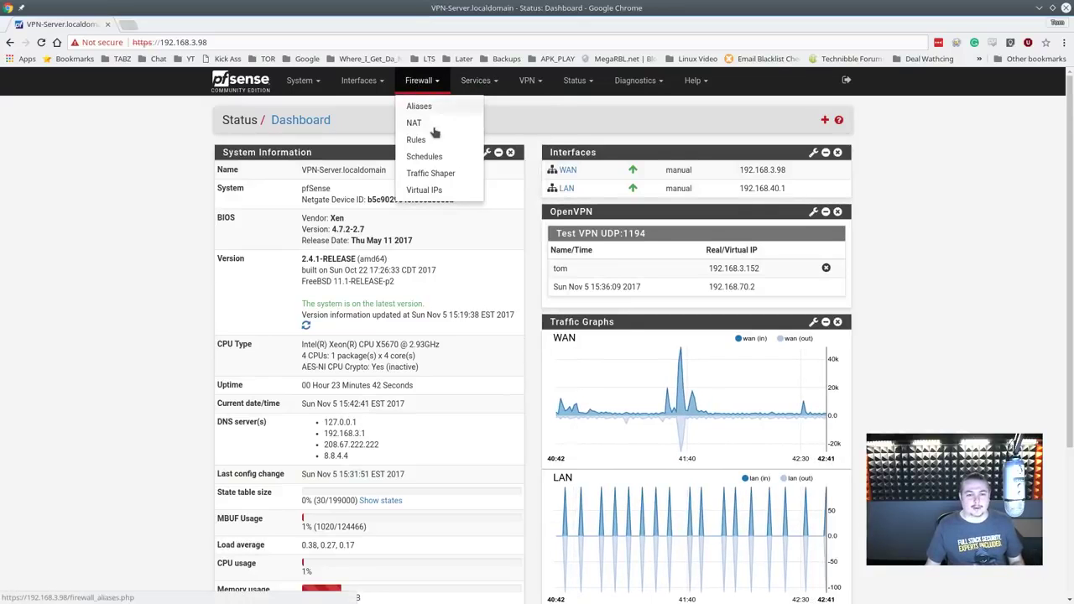
pyautogui.click(433, 140)
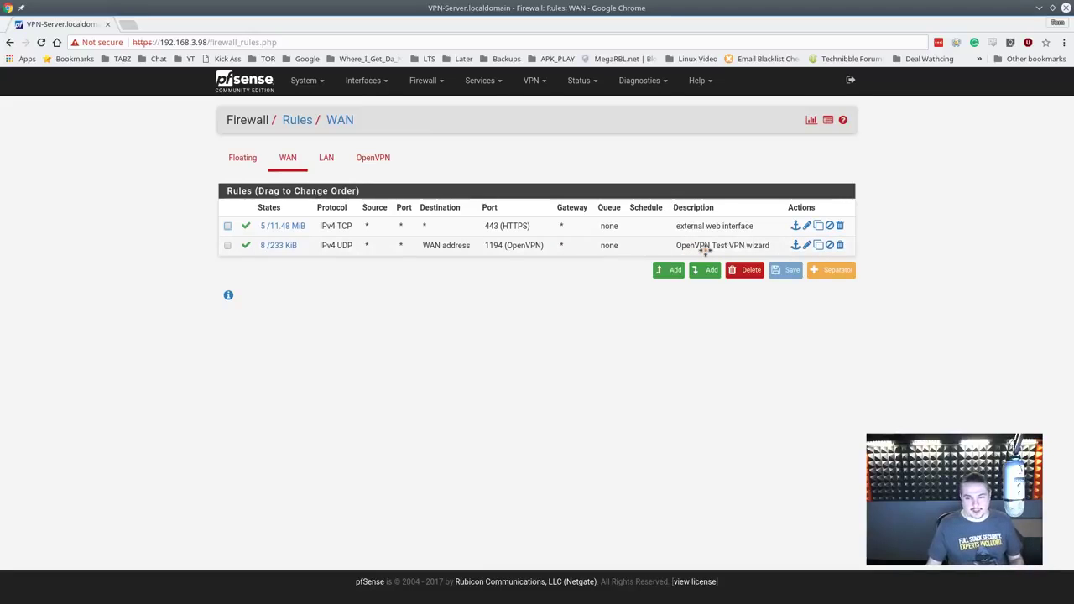
pyautogui.click(370, 160)
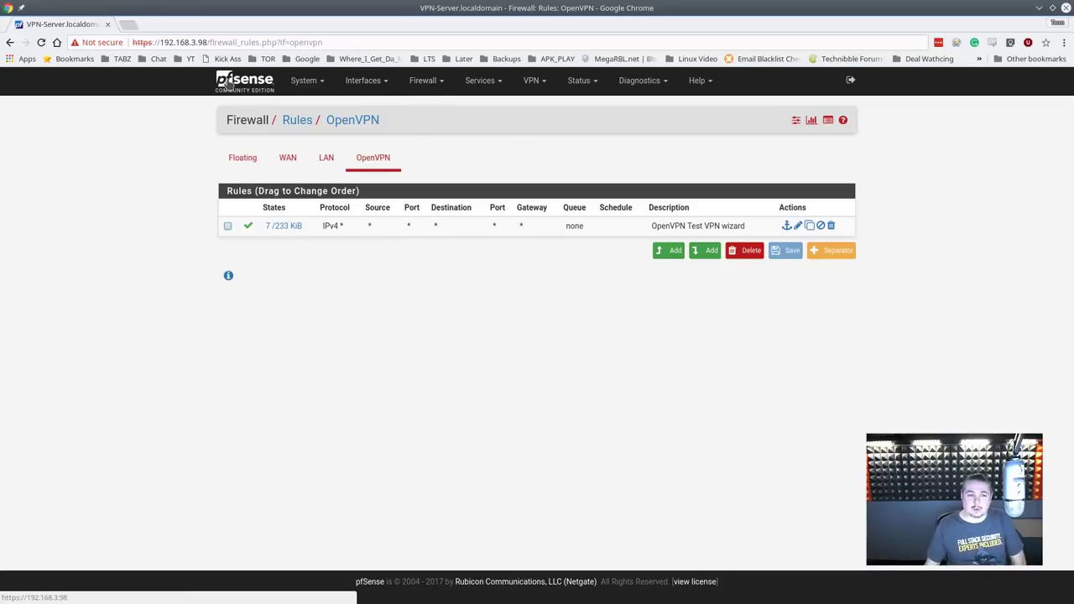
pyautogui.click(230, 83)
pyautogui.click(525, 83)
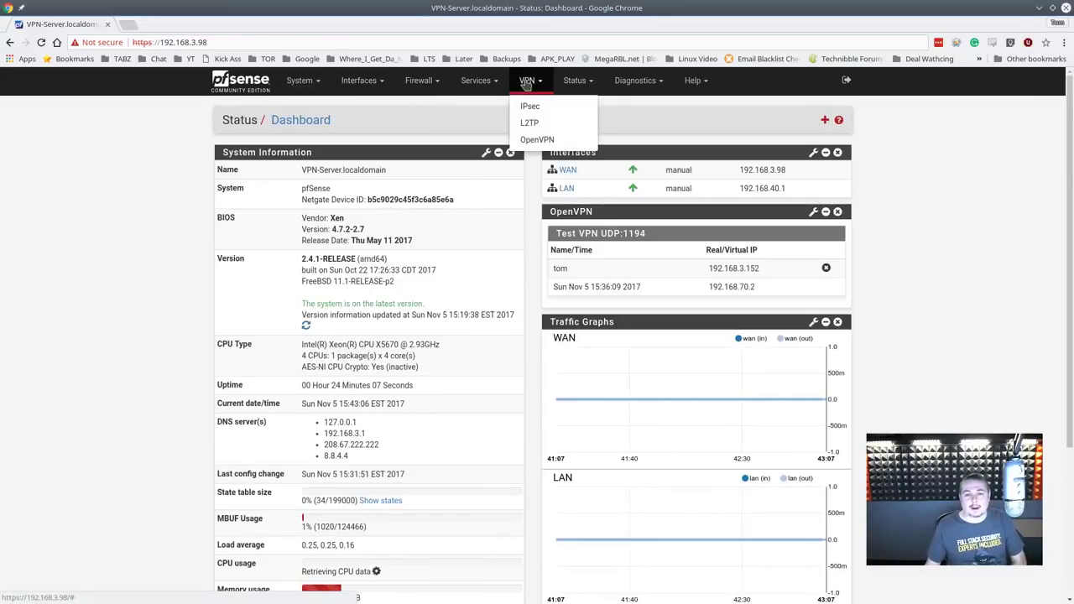
# Step: From VPN > OpenVPN > Client Export, download the Bundled Configurations Archive zip and open it
pyautogui.click(478, 82)
pyautogui.click(428, 82)
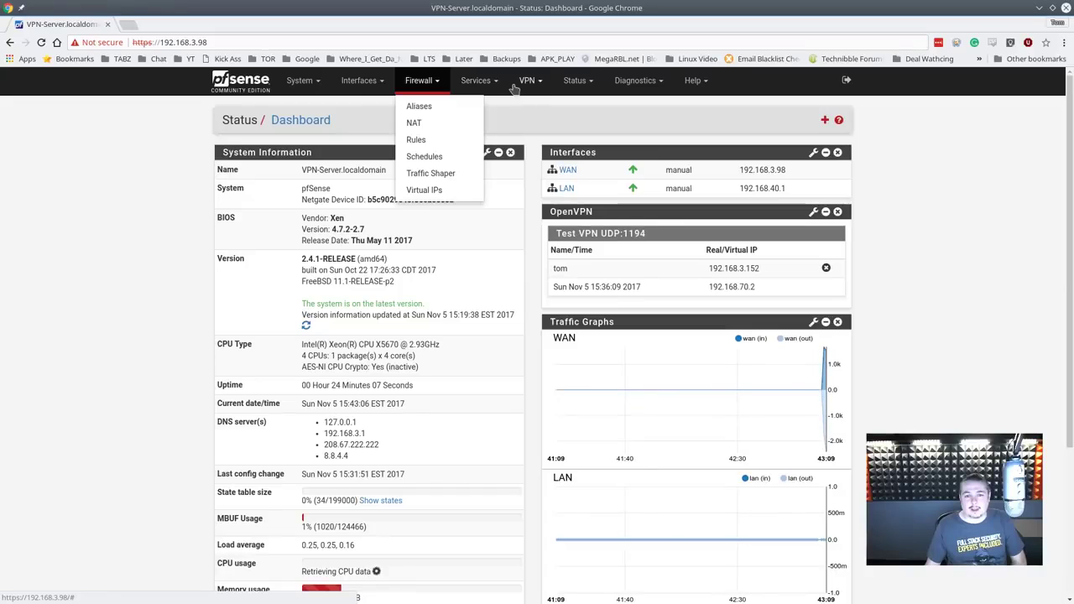
pyautogui.click(528, 81)
pyautogui.click(534, 139)
pyautogui.click(518, 161)
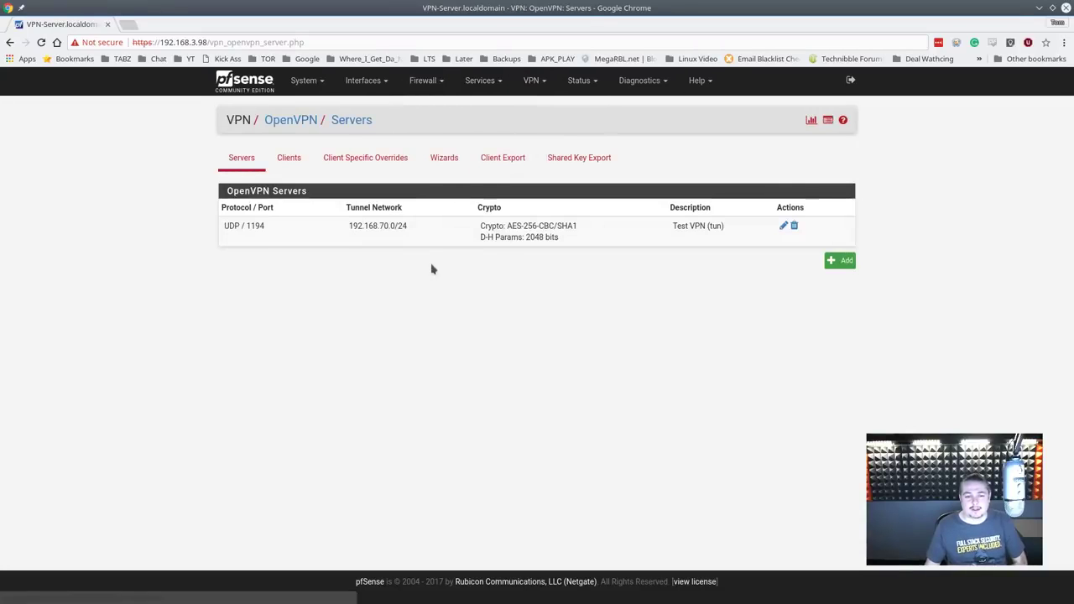
pyautogui.scroll(-10, 612, 294)
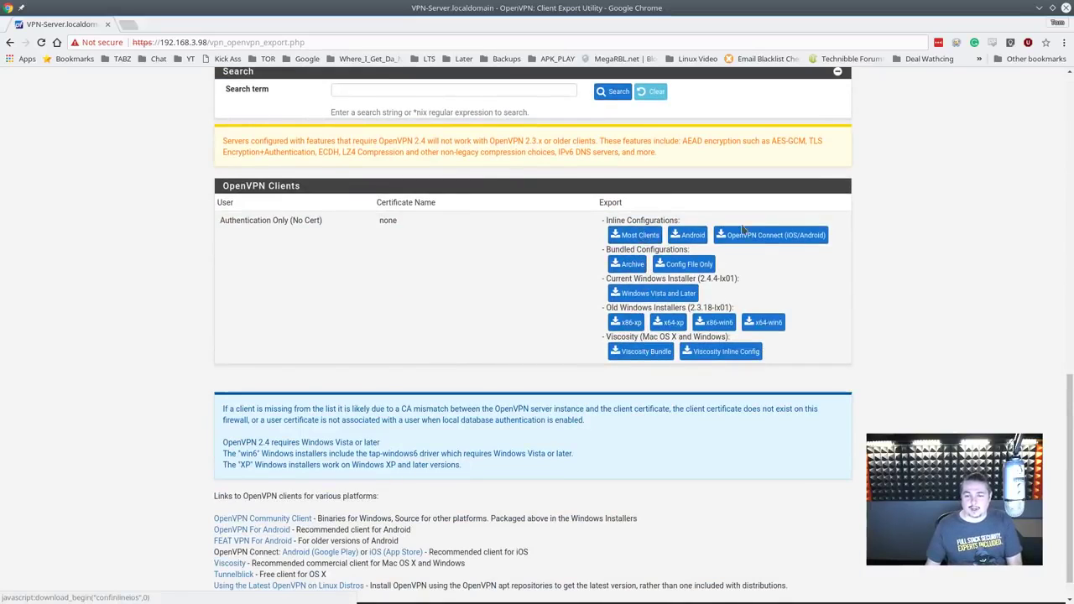
pyautogui.click(628, 265)
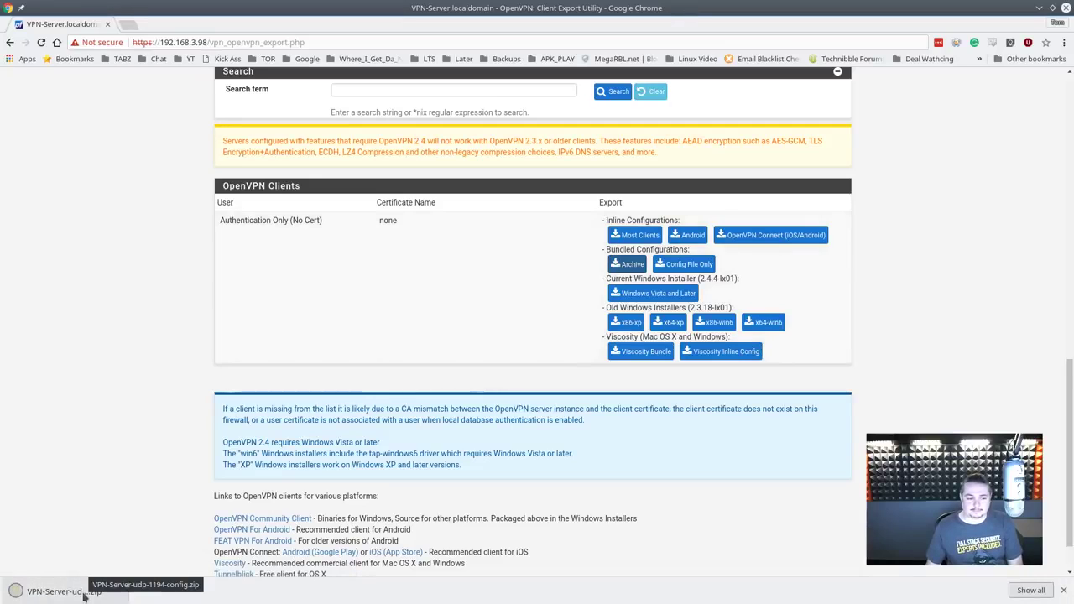
pyautogui.click(84, 595)
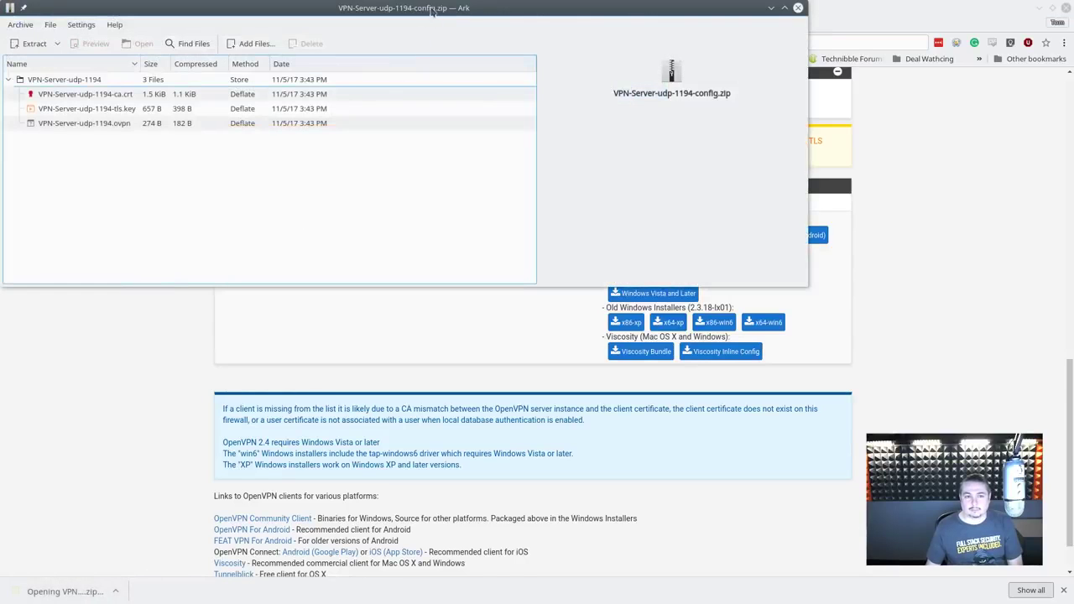
pyautogui.moveTo(428, 15); pyautogui.dragTo(704, 164)
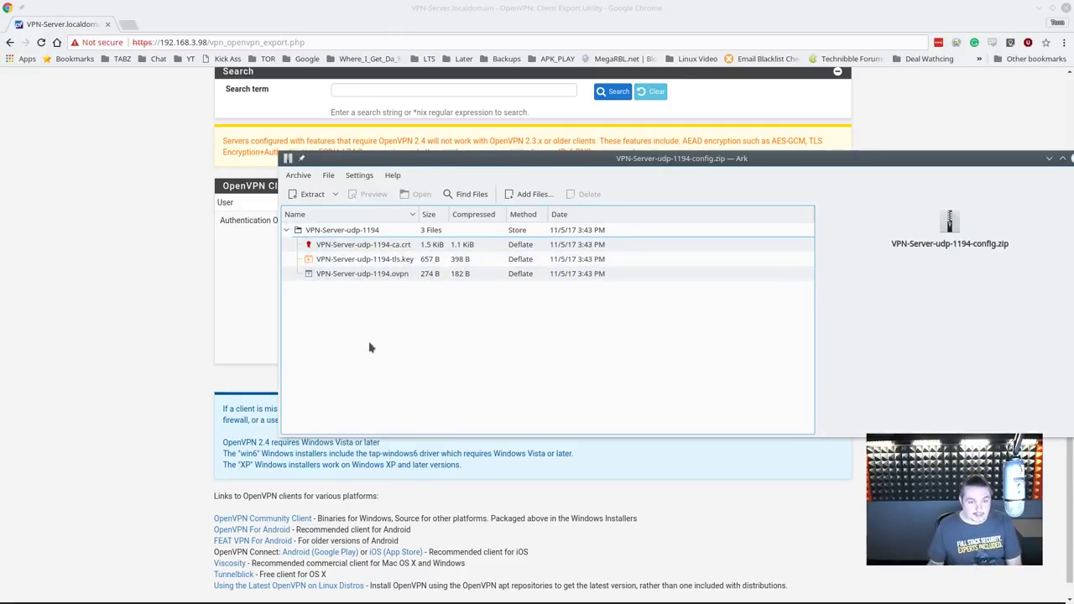
pyautogui.moveTo(852, 157); pyautogui.dragTo(750, 187)
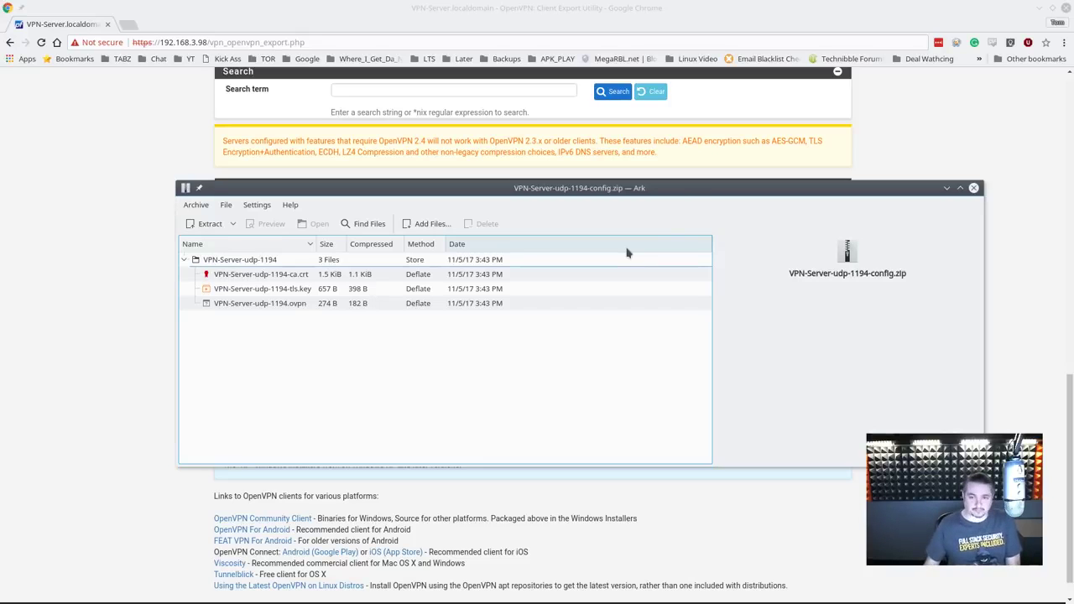
pyautogui.moveTo(684, 191); pyautogui.dragTo(715, 401)
pyautogui.click(436, 321)
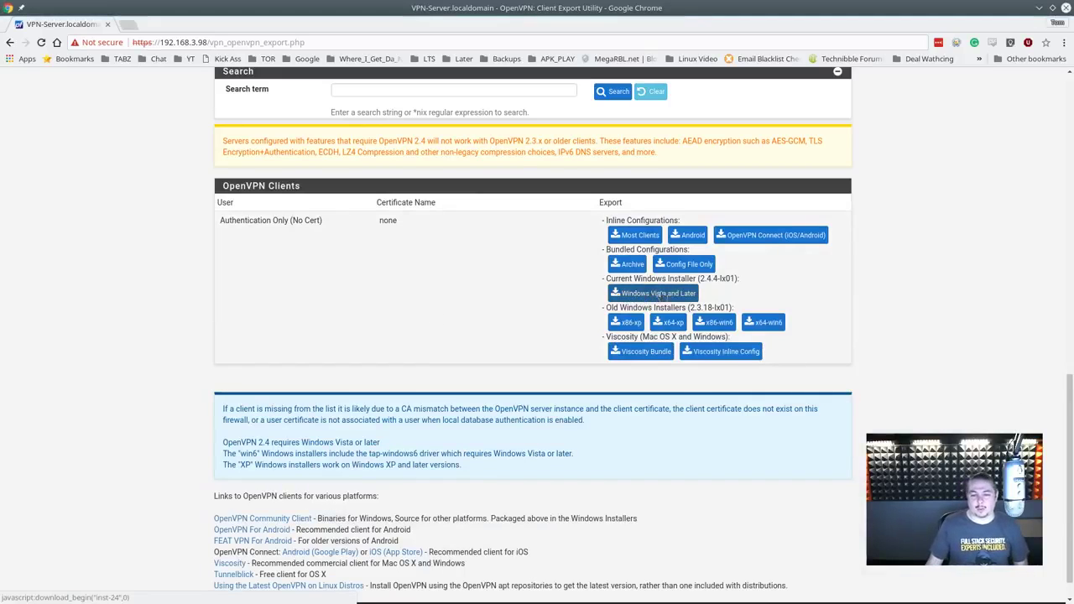
# Step: Highlight installer version 2.4.4-lx01, then go back to the pfSense Status Dashboard
pyautogui.moveTo(695, 278); pyautogui.dragTo(746, 283)
pyautogui.scroll(5, 460, 337)
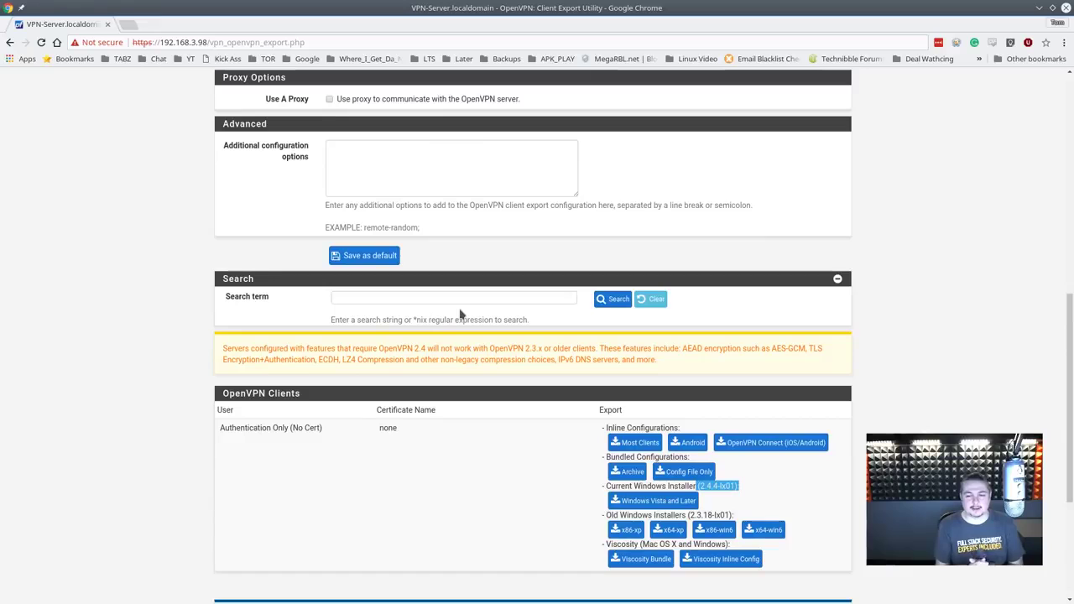
pyautogui.scroll(12, 619, 263)
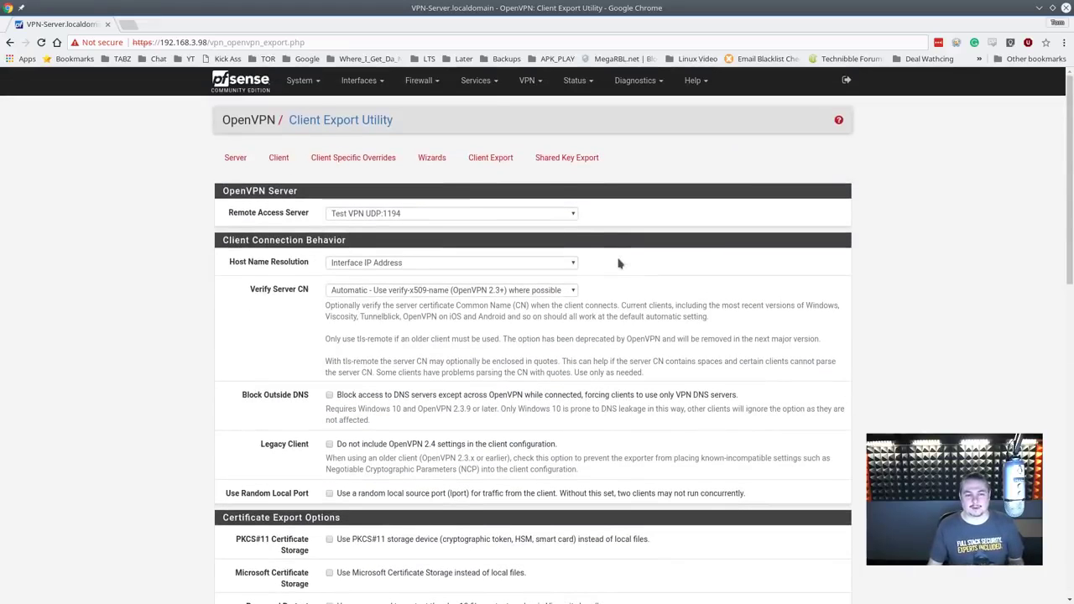
pyautogui.click(242, 84)
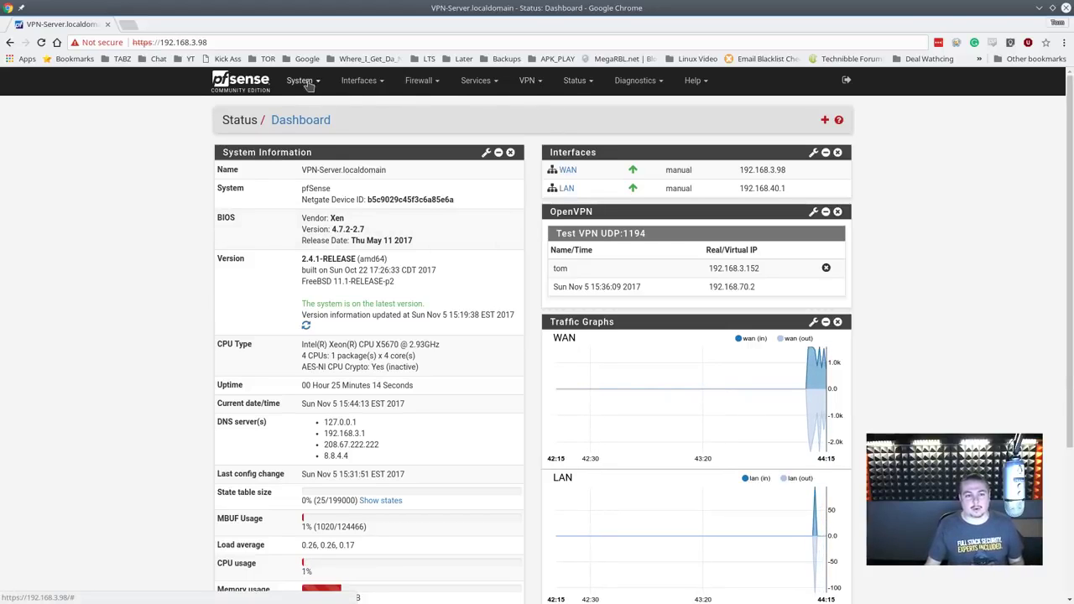
# Step: Set the Test VPN server mode to Remote Access (SSL/TLS + User Auth) and save
pyautogui.click(478, 82)
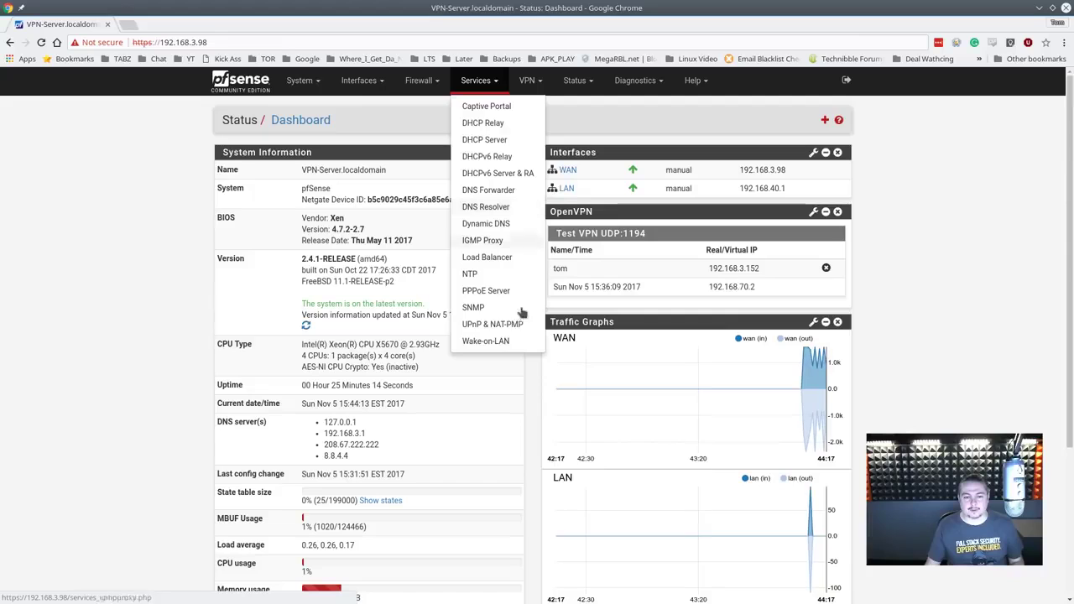
pyautogui.click(527, 81)
pyautogui.click(537, 139)
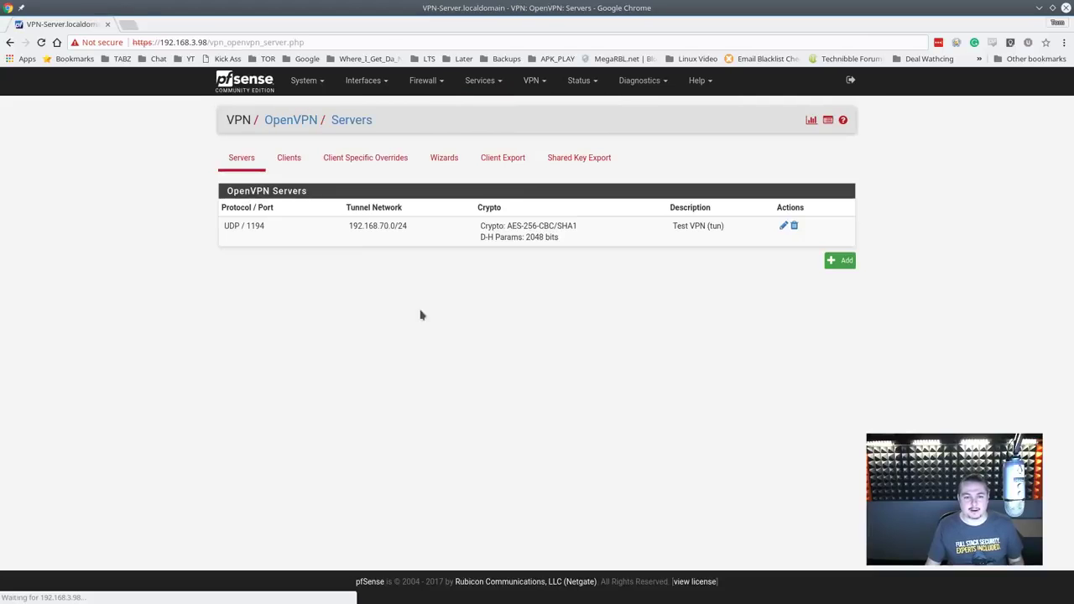
pyautogui.click(782, 228)
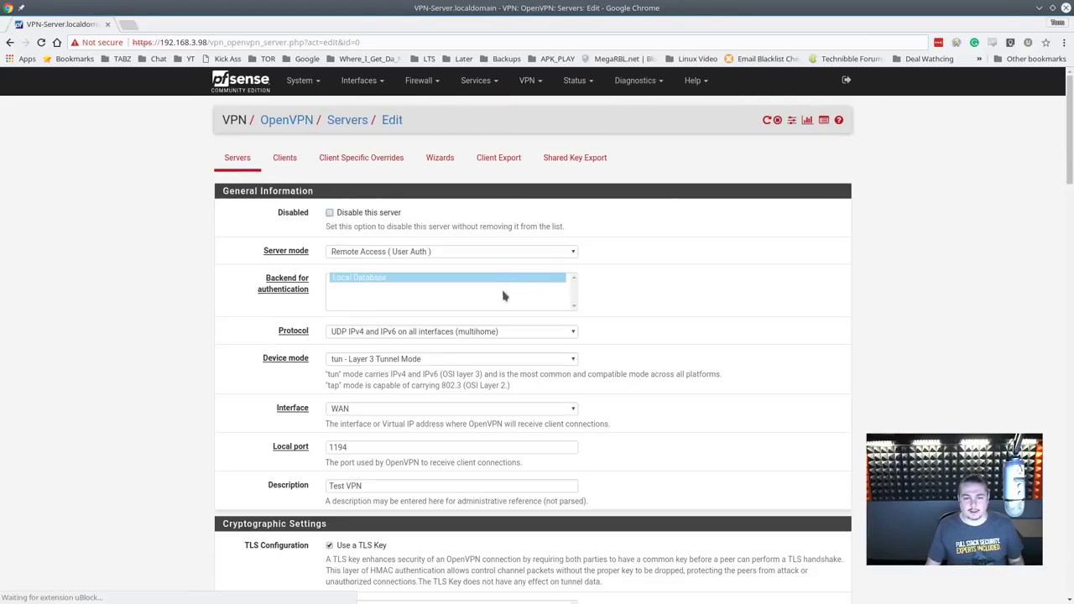
pyautogui.click(437, 251)
pyautogui.click(392, 304)
pyautogui.scroll(-20, 621, 369)
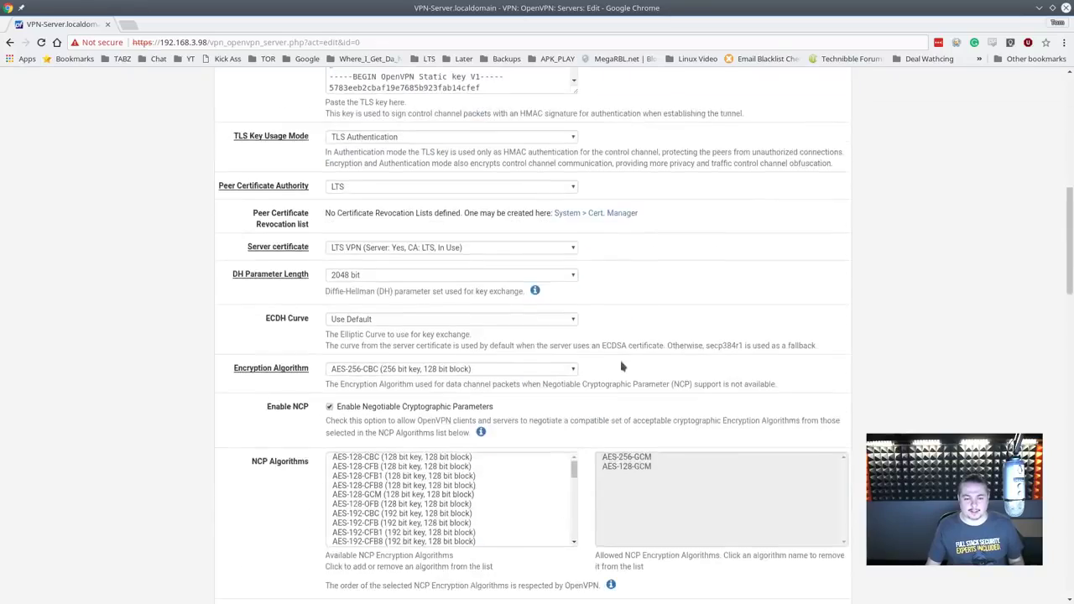
pyautogui.scroll(-10, 585, 446)
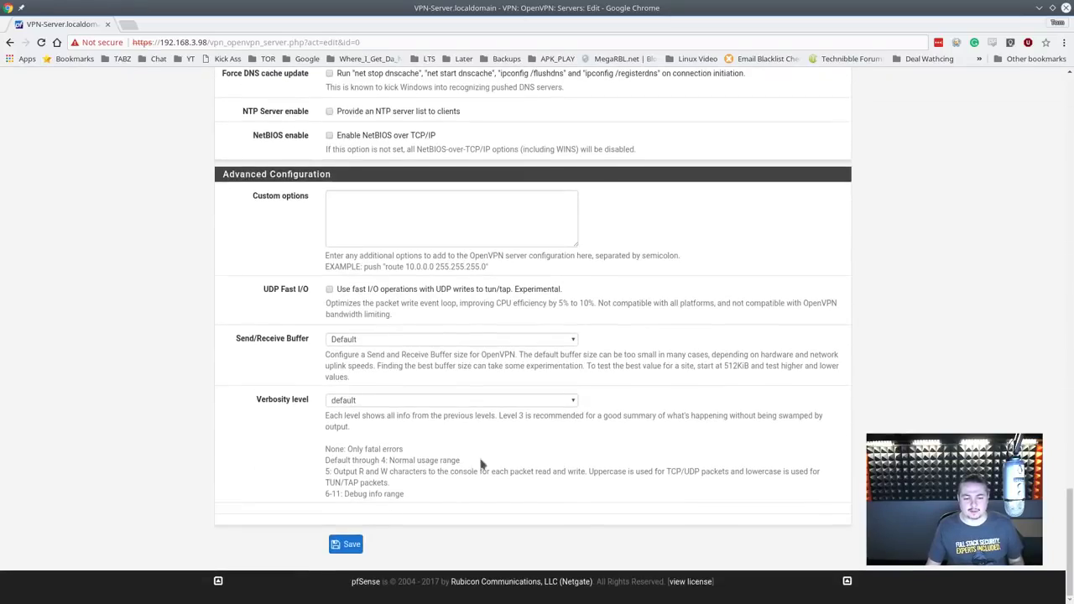
pyautogui.click(342, 550)
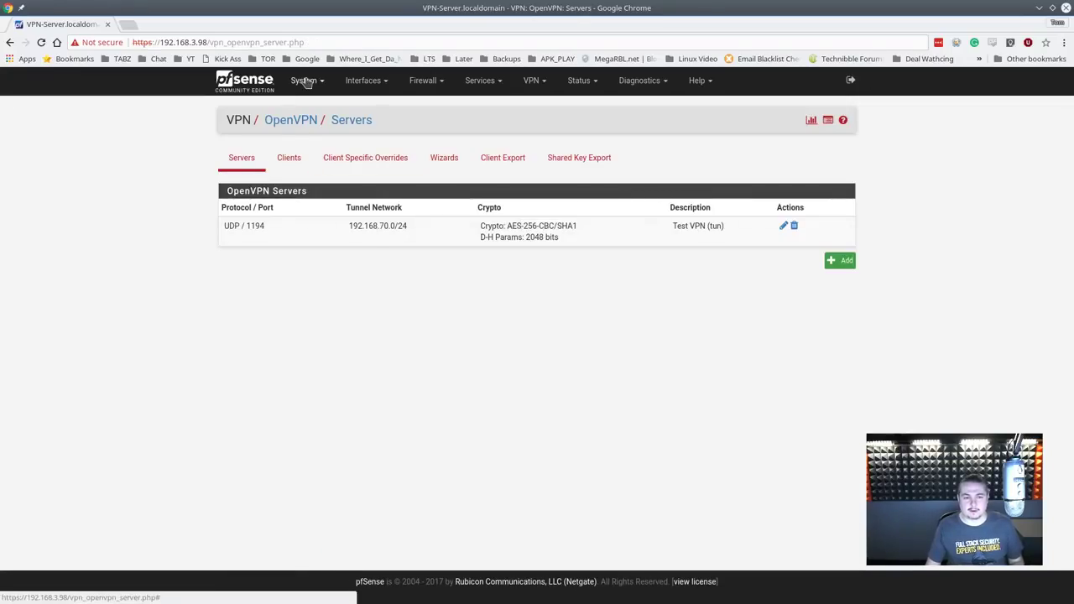
# Step: In System > User Manager, edit tom and start adding an internal certificate
pyautogui.click(304, 79)
pyautogui.click(326, 256)
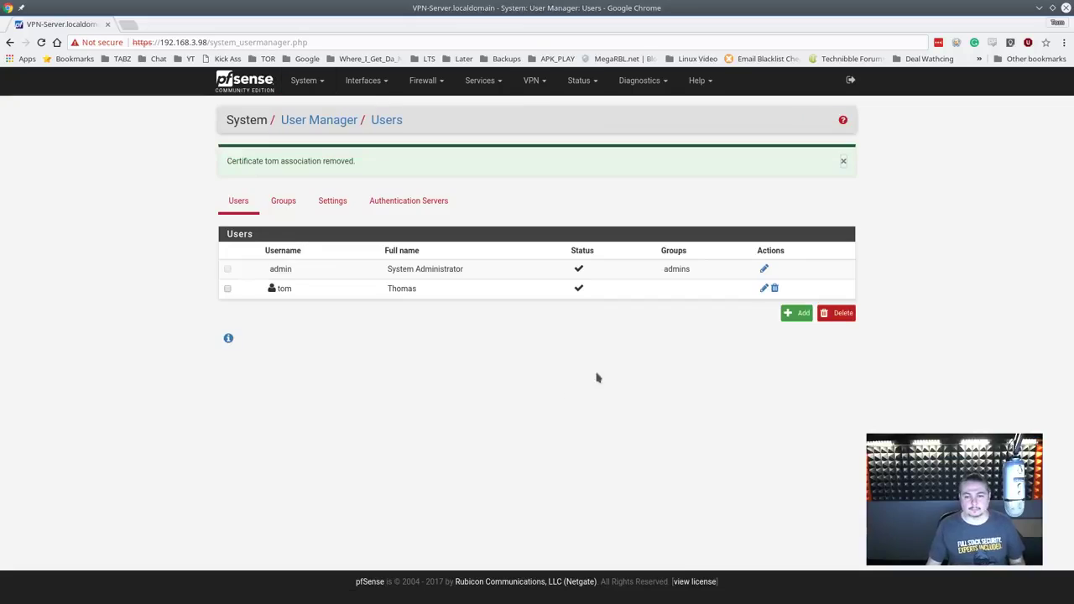
pyautogui.click(763, 289)
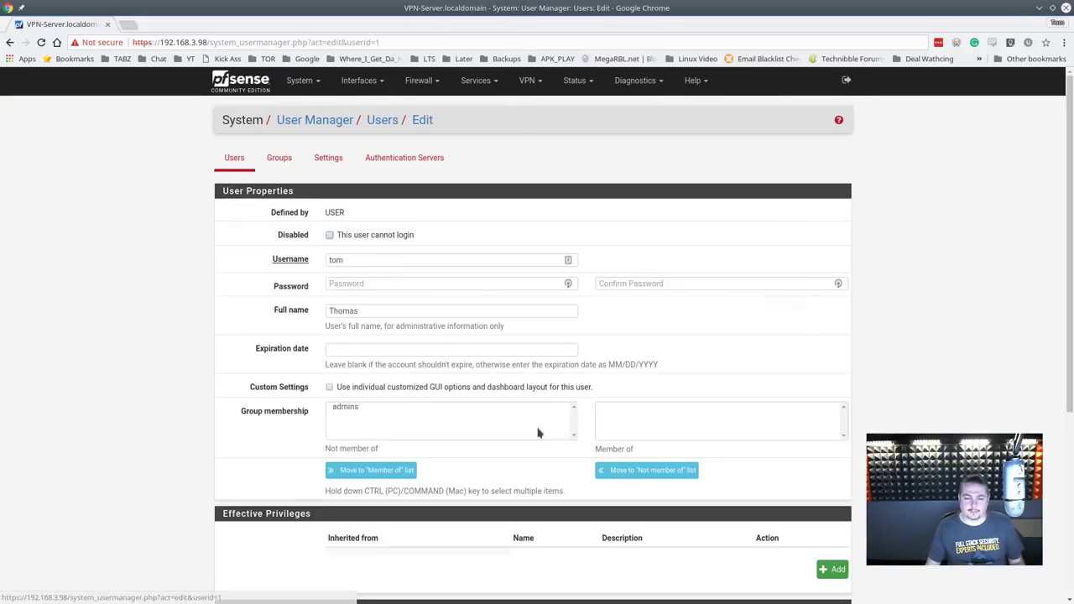
pyautogui.scroll(-5, 540, 431)
pyautogui.click(832, 370)
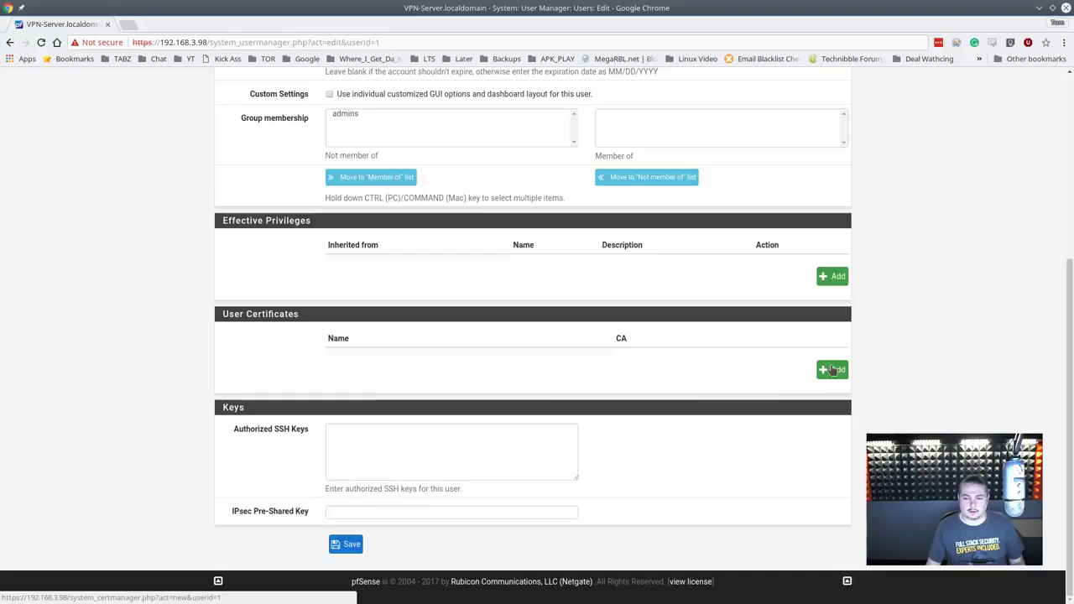
pyautogui.click(375, 215)
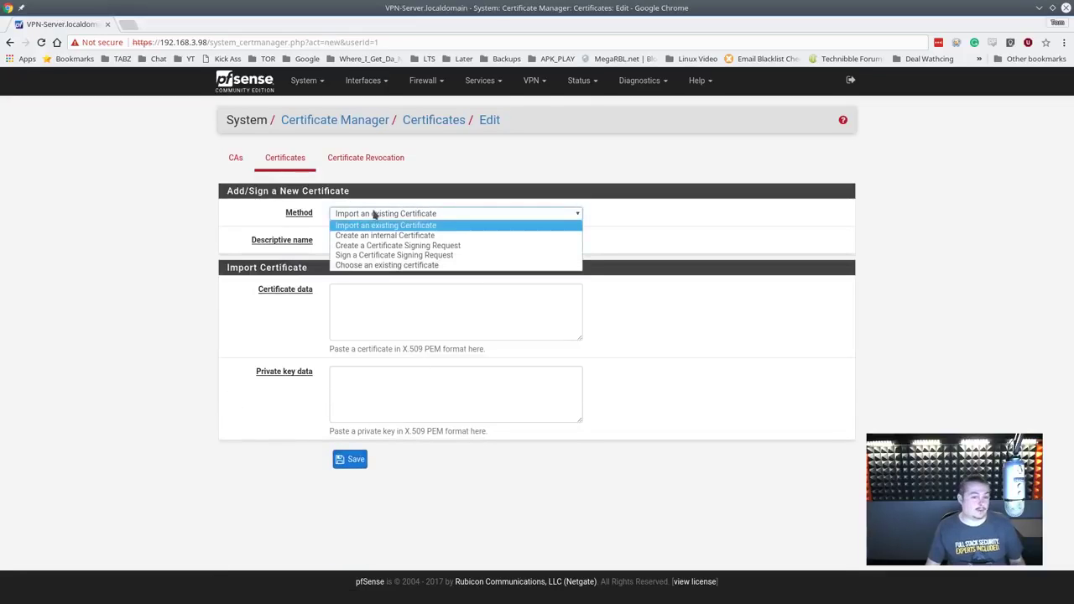
pyautogui.click(396, 234)
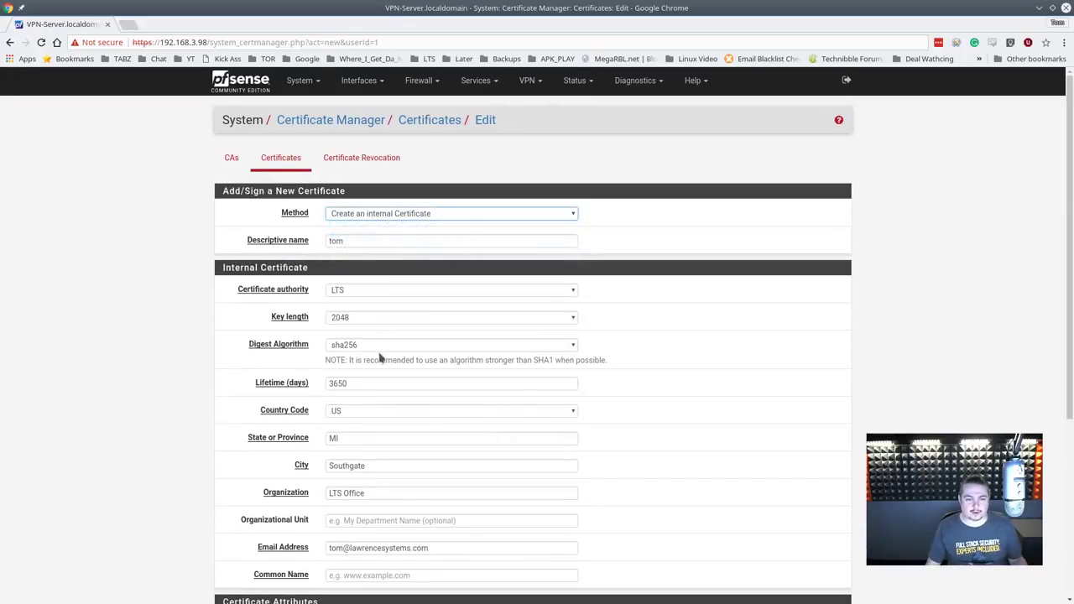
pyautogui.scroll(-2, 388, 332)
# Step: Fill in the organizational unit and common name, then save tom's certificate
pyautogui.click(373, 433)
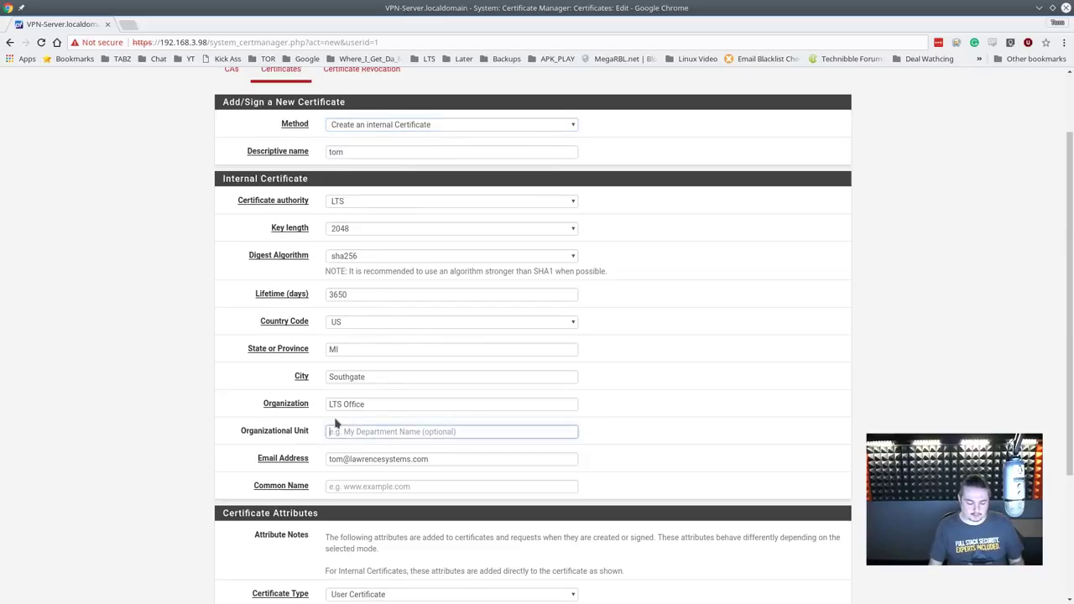
pyautogui.write('lts')
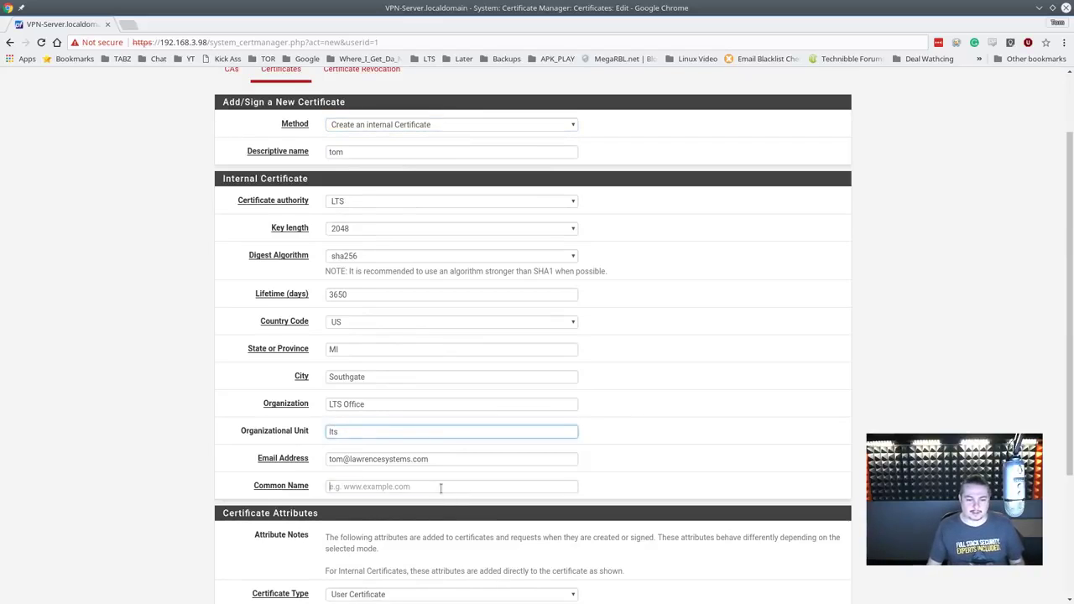
pyautogui.click(436, 485)
pyautogui.write('tomz cert')
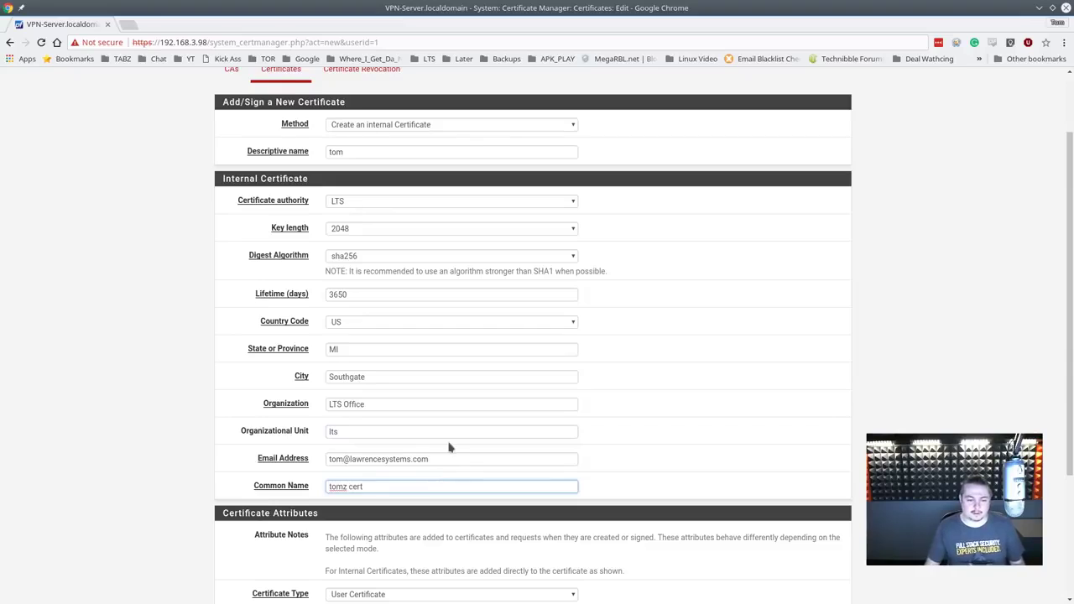
pyautogui.scroll(-3, 449, 447)
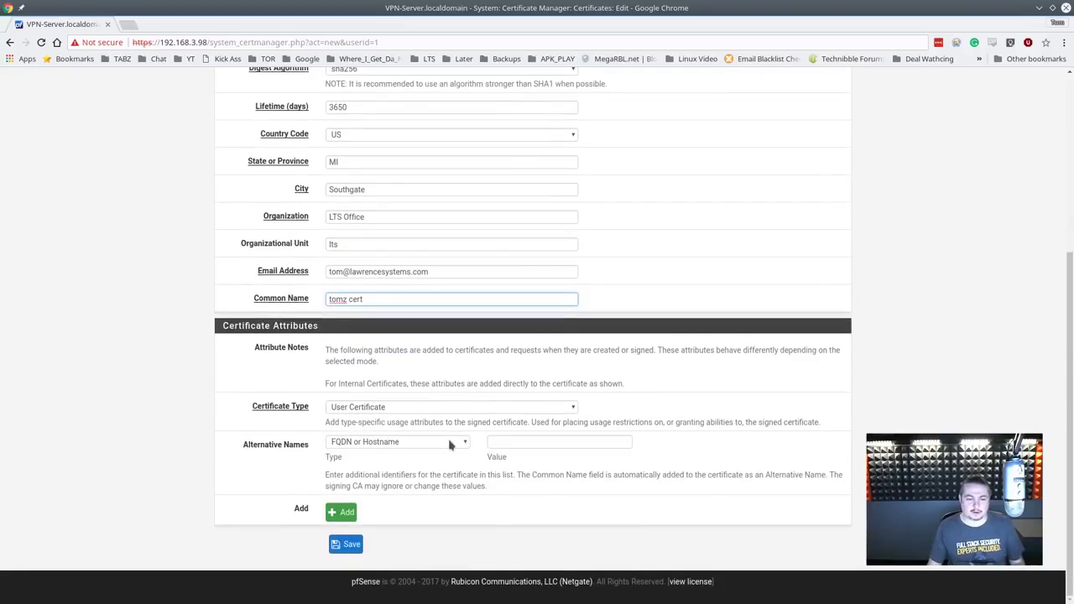
pyautogui.click(346, 542)
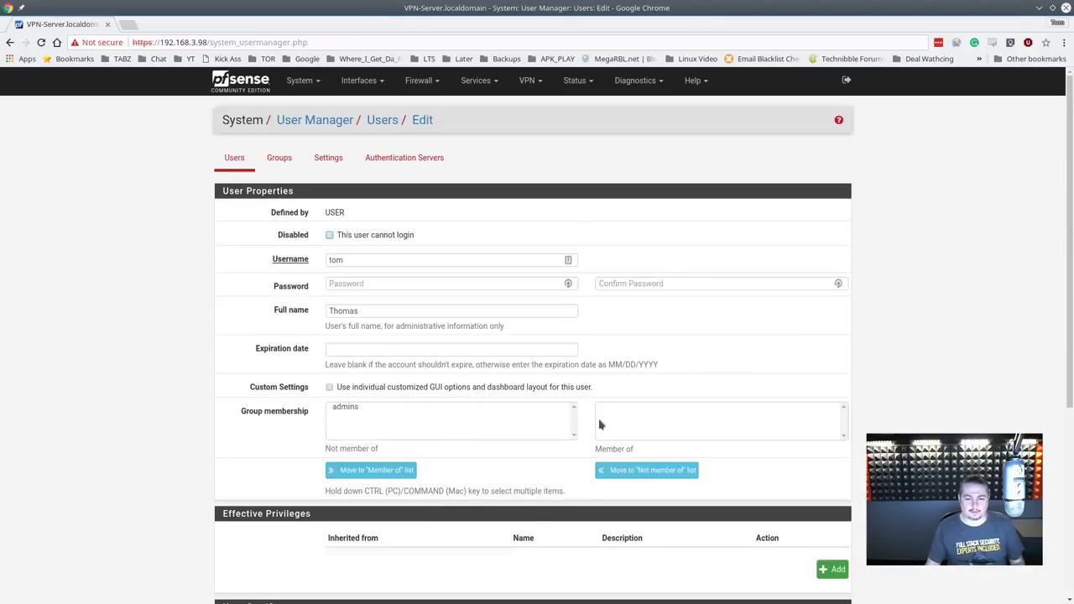
pyautogui.scroll(-5, 460, 458)
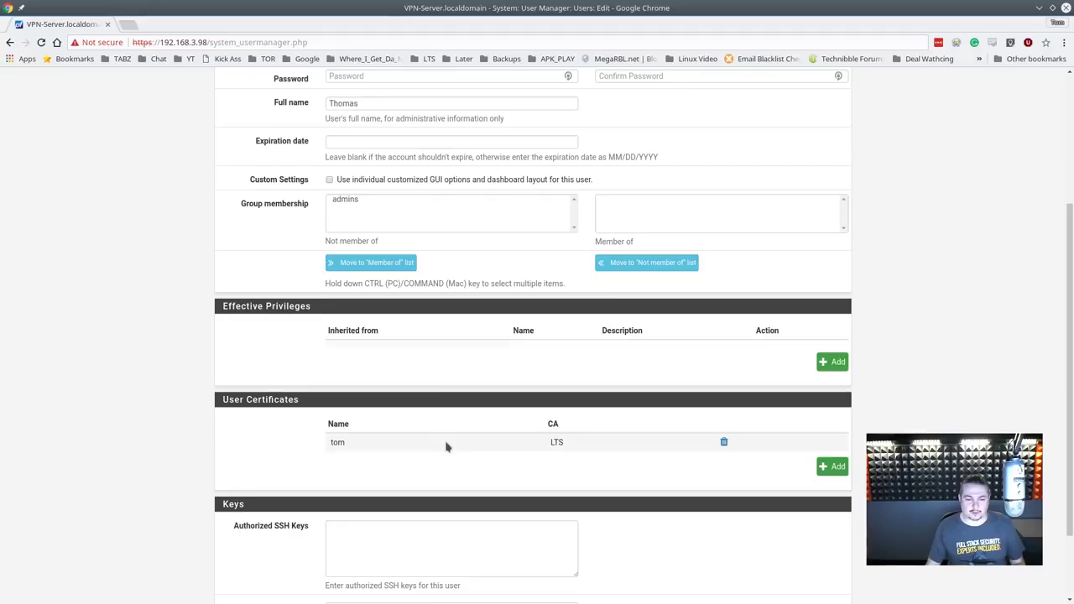
pyautogui.scroll(5, 417, 343)
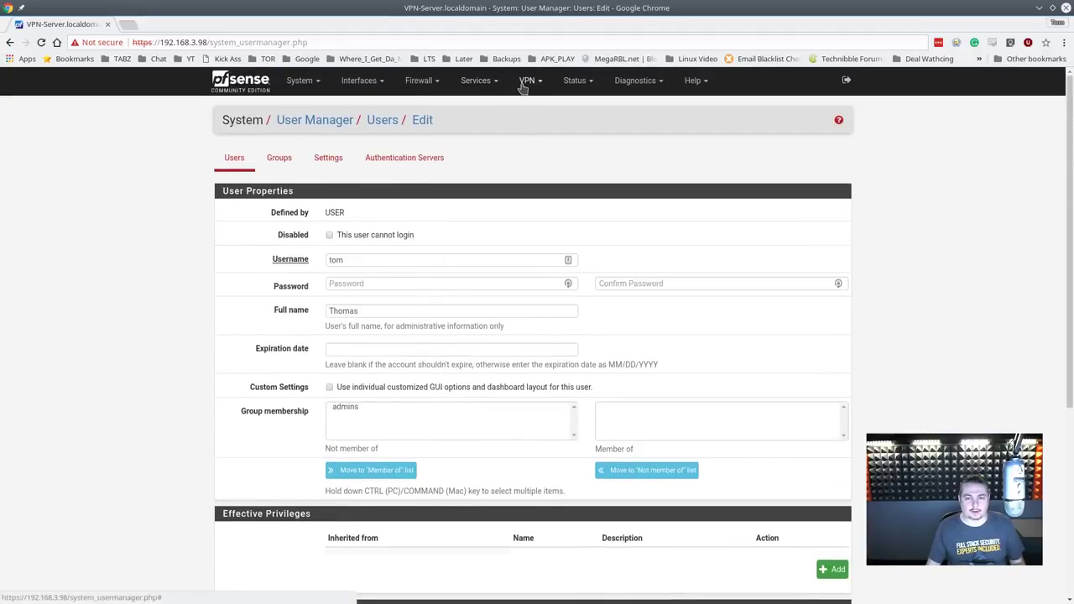
# Step: Open VPN > OpenVPN > Client Export and find tom's certificate entry
pyautogui.click(527, 81)
pyautogui.click(544, 137)
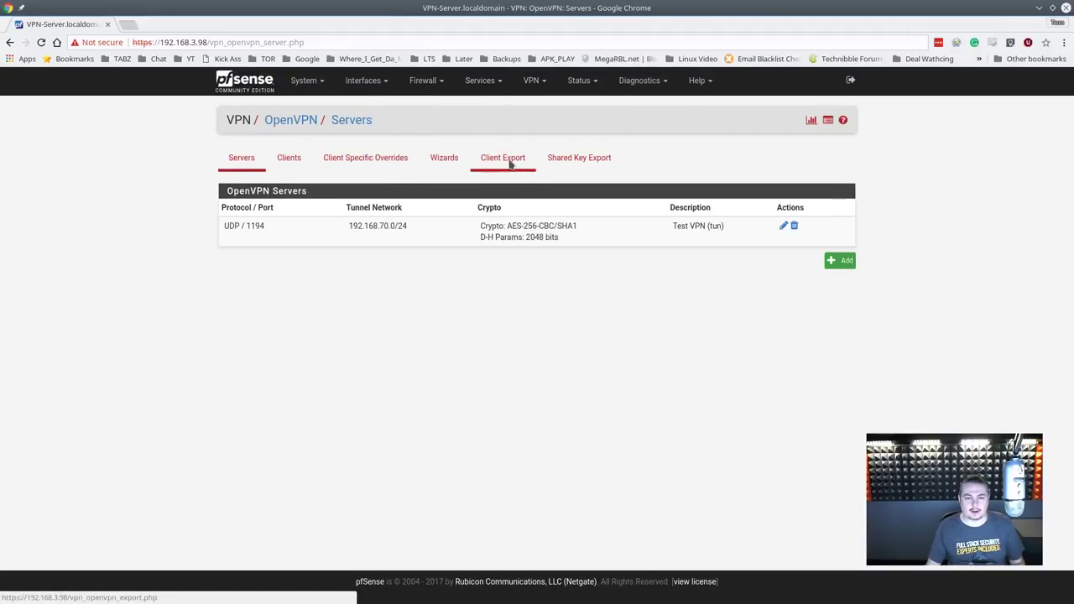
pyautogui.click(509, 165)
pyautogui.scroll(-10, 611, 451)
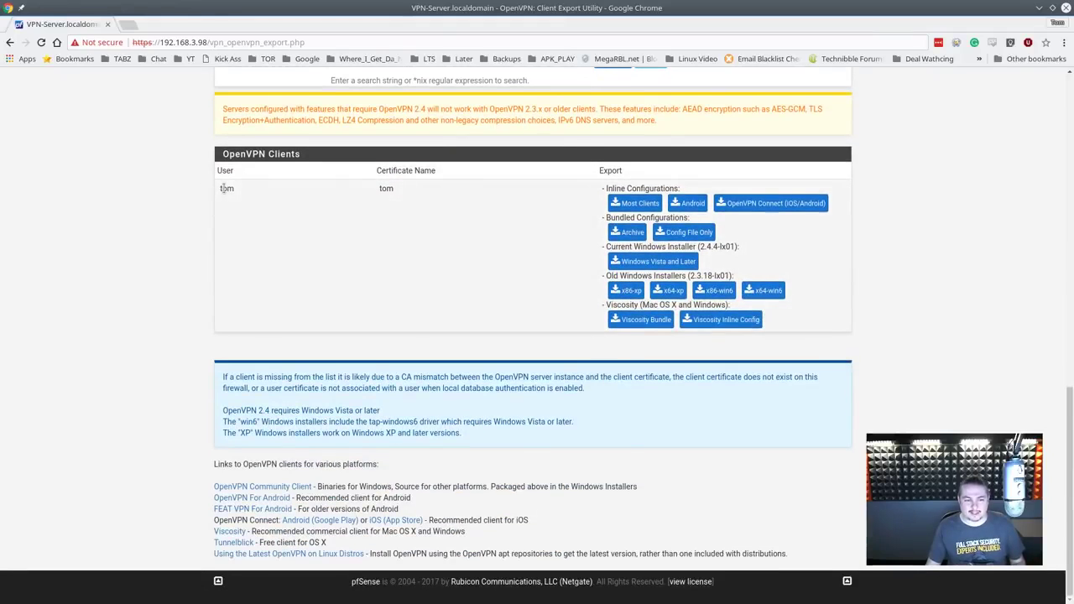
pyautogui.doubleClick(386, 188)
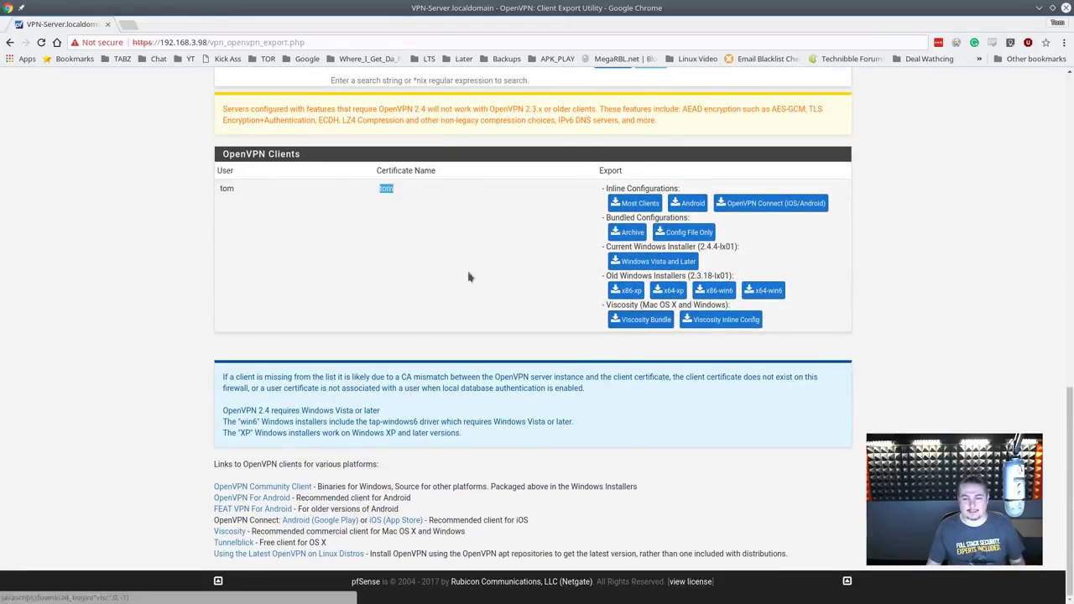
pyautogui.scroll(15, 391, 254)
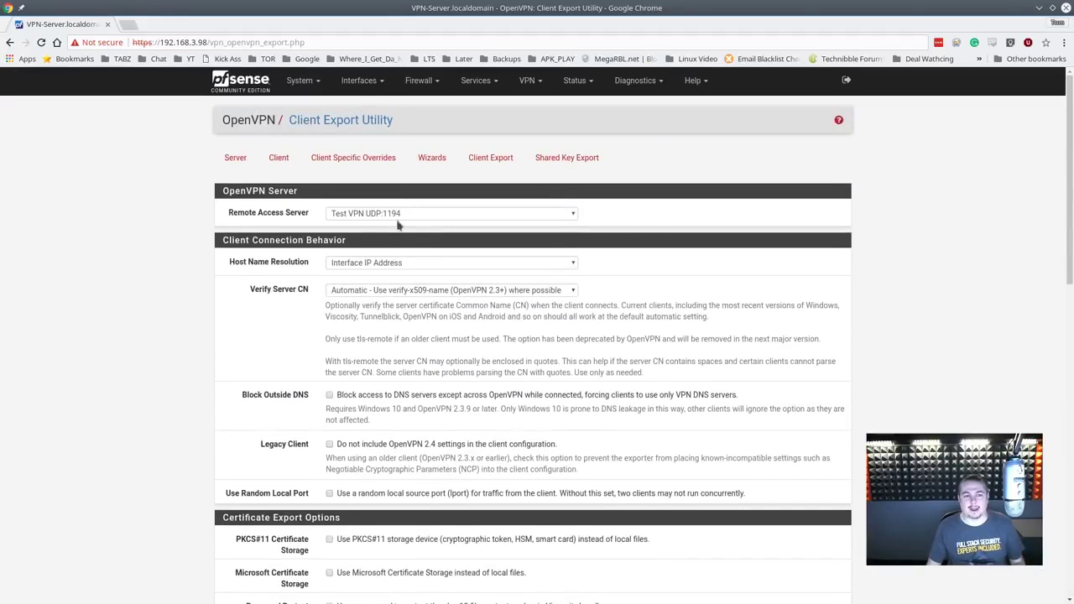
pyautogui.click(295, 81)
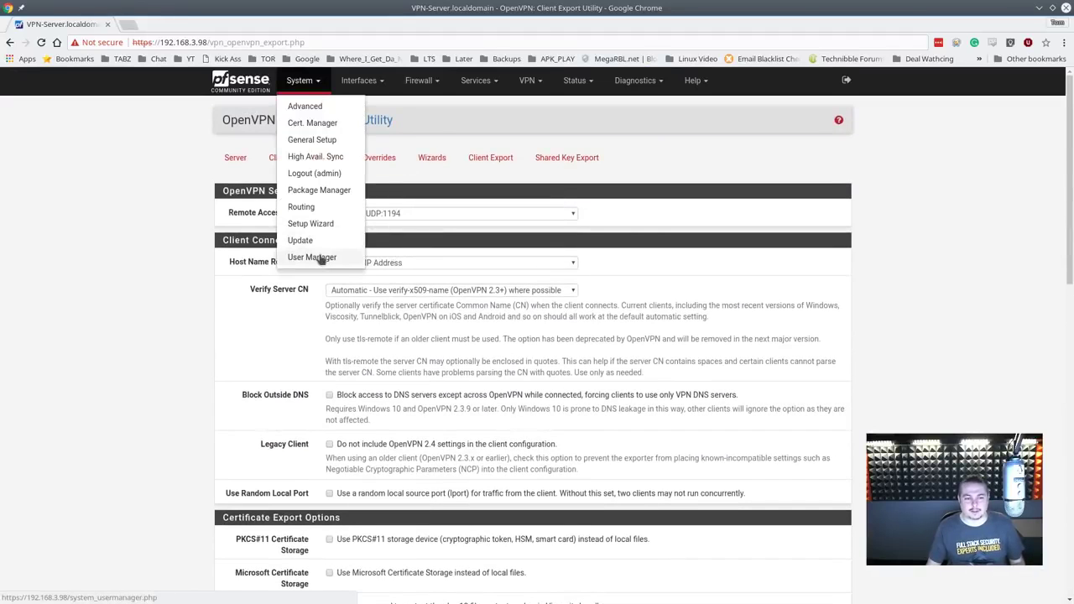
# Step: Edit the admin user and start a new internally created user certificate
pyautogui.click(320, 258)
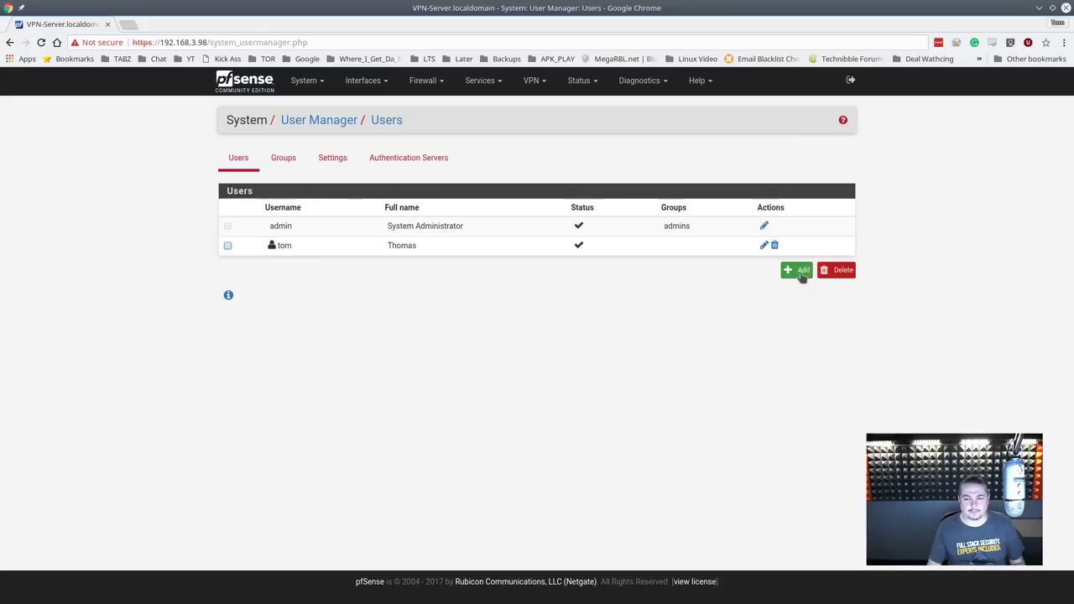
pyautogui.click(764, 226)
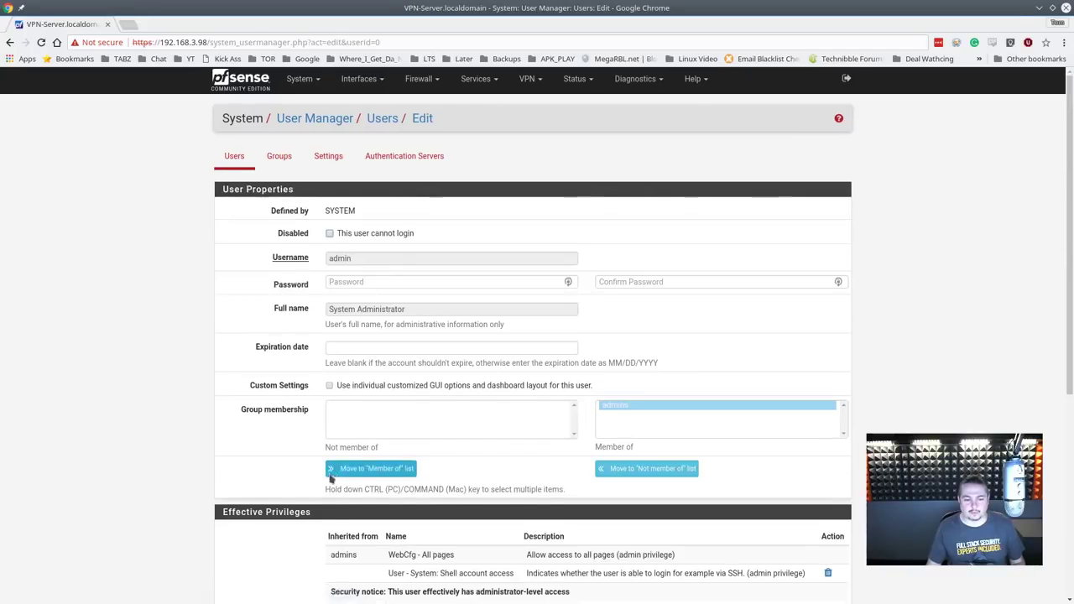
pyautogui.scroll(-3, 369, 480)
pyautogui.click(826, 379)
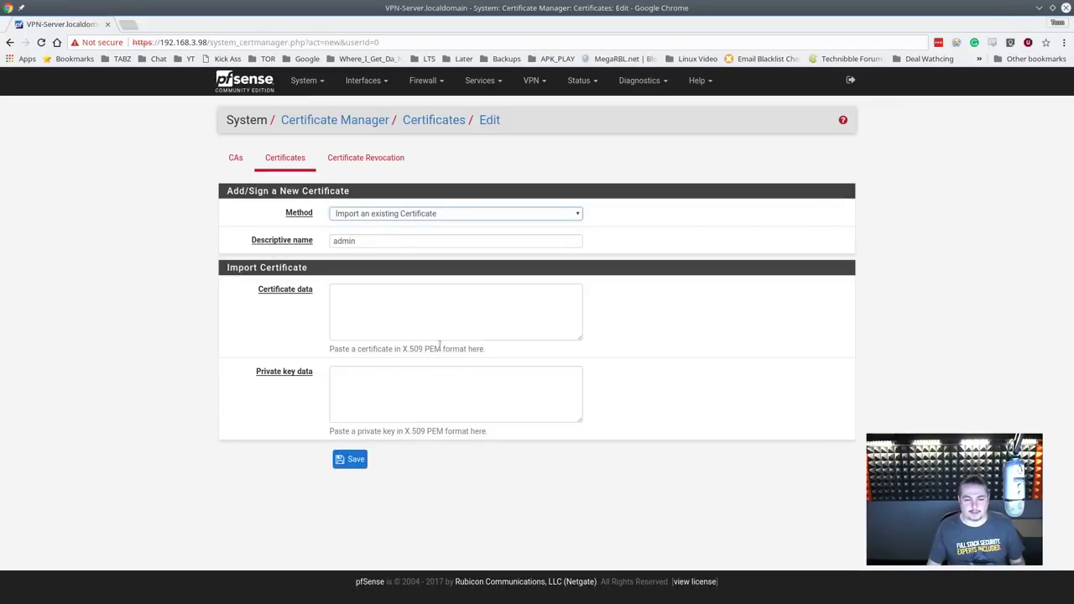
pyautogui.click(362, 213)
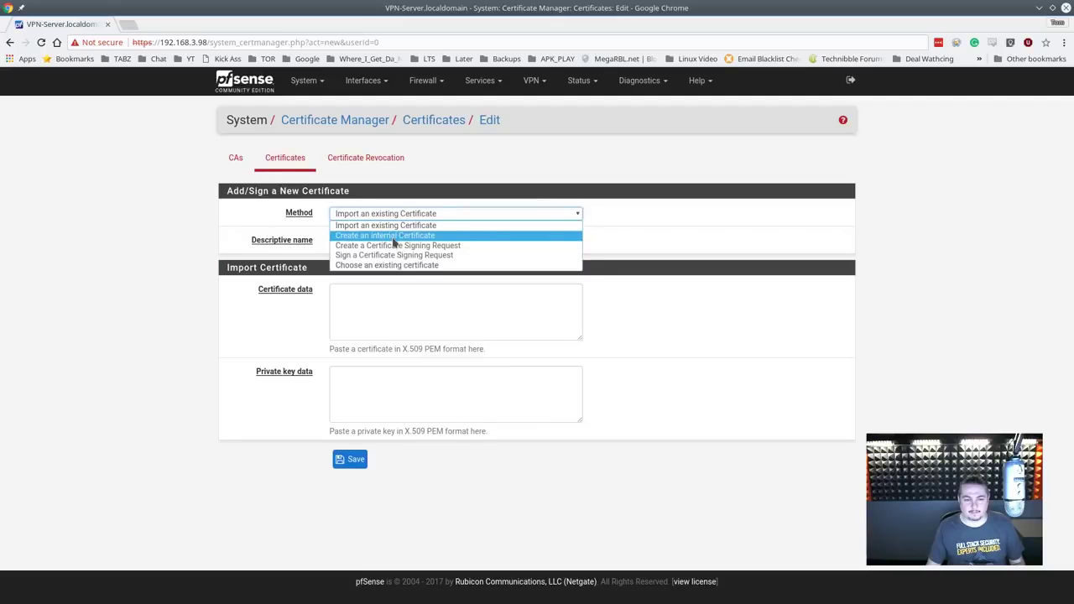
pyautogui.click(391, 235)
# Step: Set the certificate's Organizational Unit to 'lts' and name to 'admin cert', then save
pyautogui.scroll(-5, 417, 383)
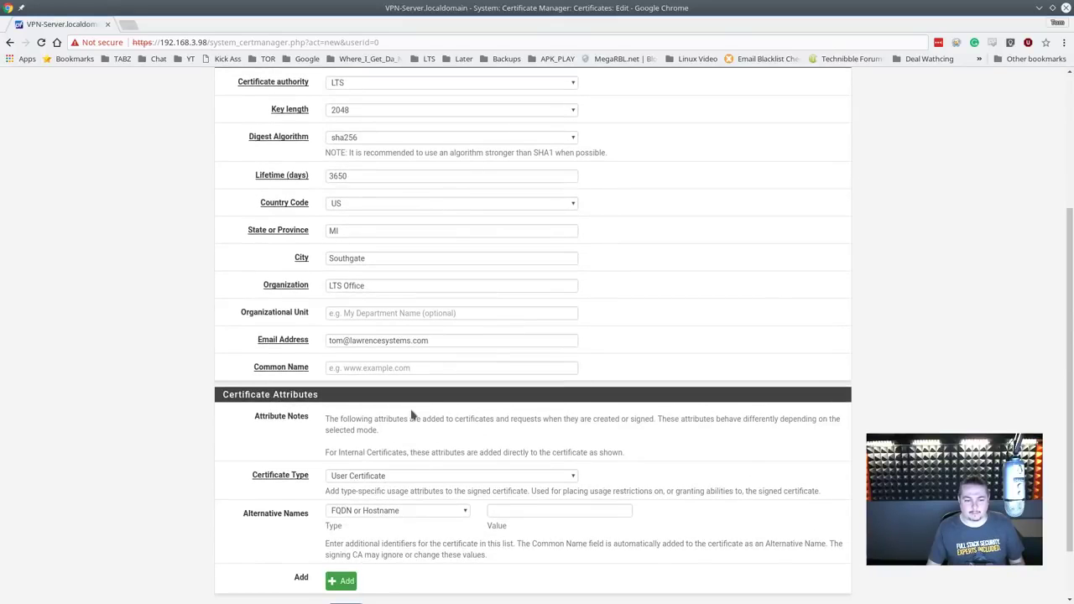
pyautogui.click(394, 317)
pyautogui.write('lts')
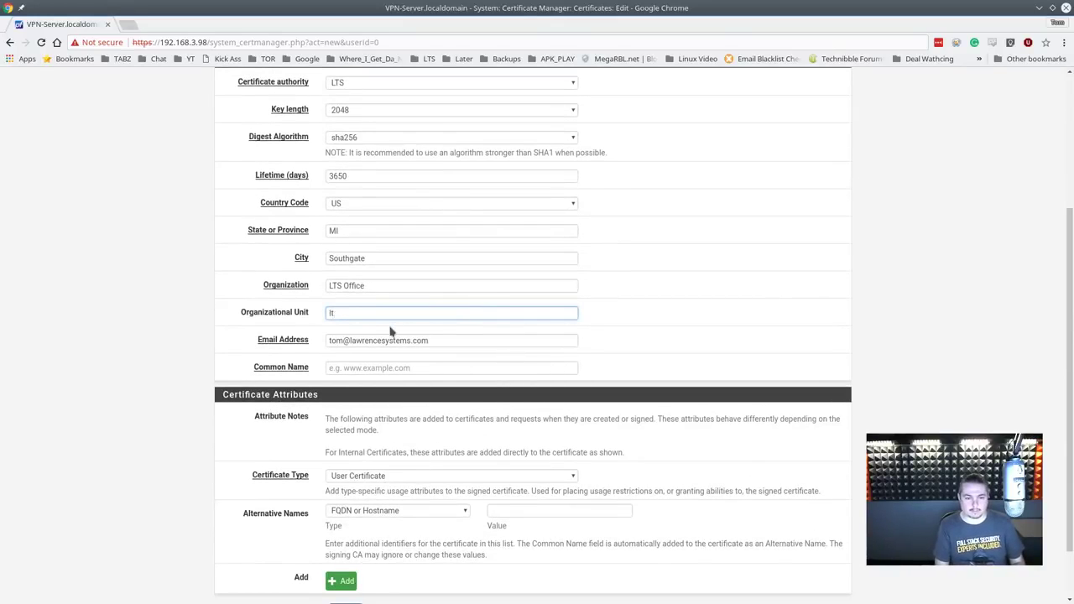
pyautogui.press('Tab')
pyautogui.press('Tab')
pyautogui.write('admin ce')
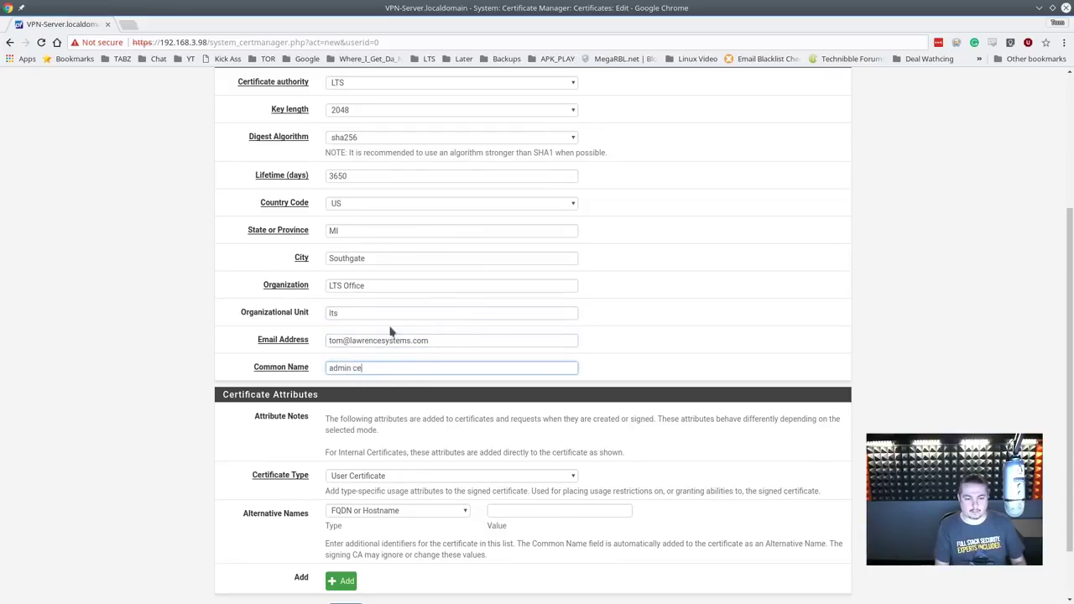
pyautogui.write('rt')
pyautogui.scroll(-2, 391, 330)
pyautogui.click(361, 545)
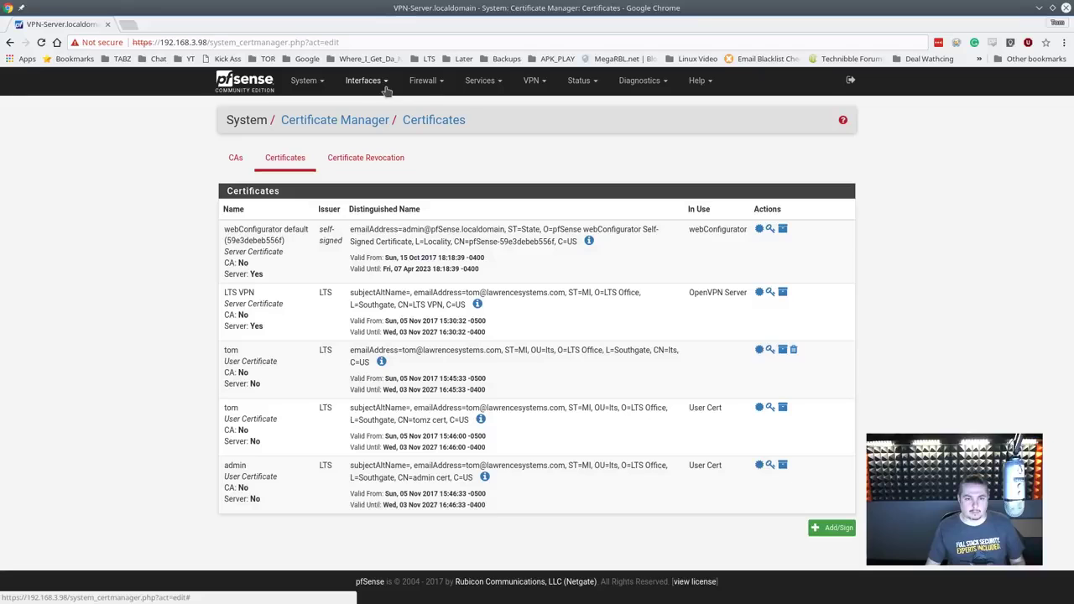
# Step: Return to the OpenVPN Client Export page
pyautogui.moveTo(534, 84)
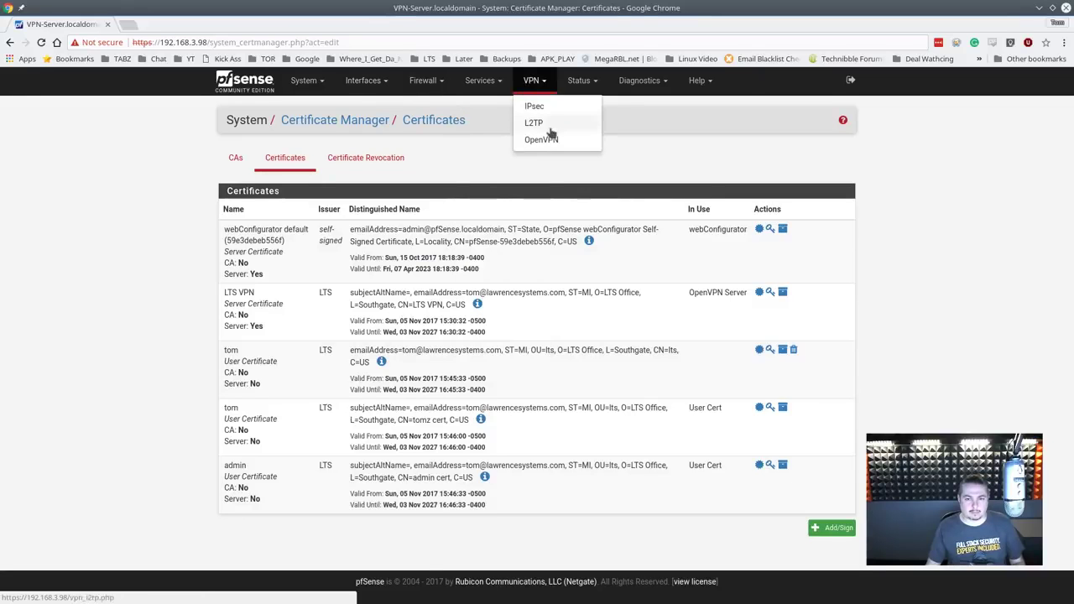
pyautogui.click(544, 139)
pyautogui.click(496, 159)
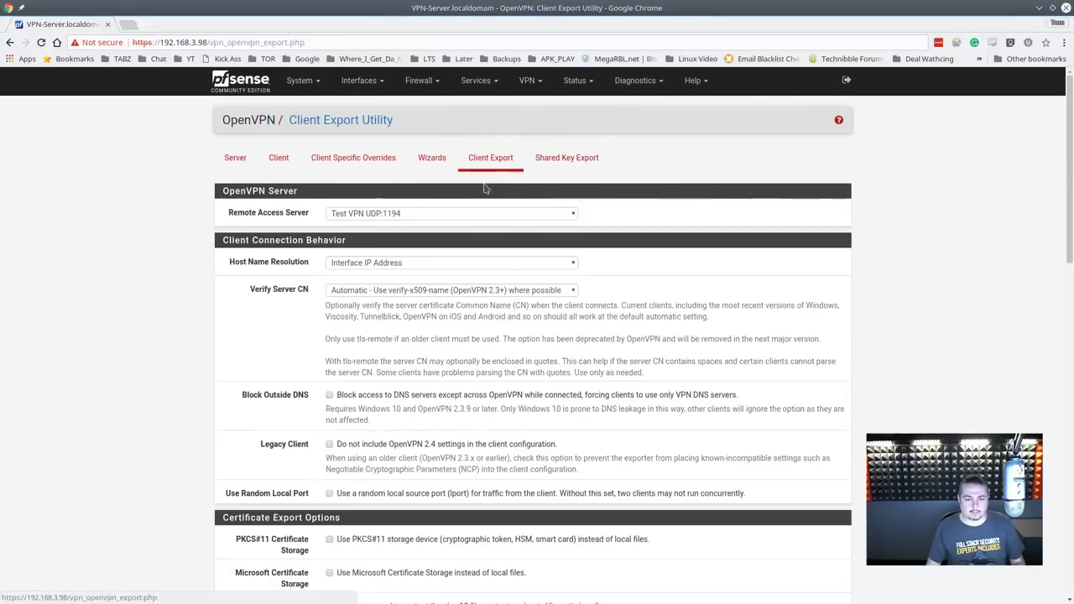
pyautogui.scroll(-10, 455, 495)
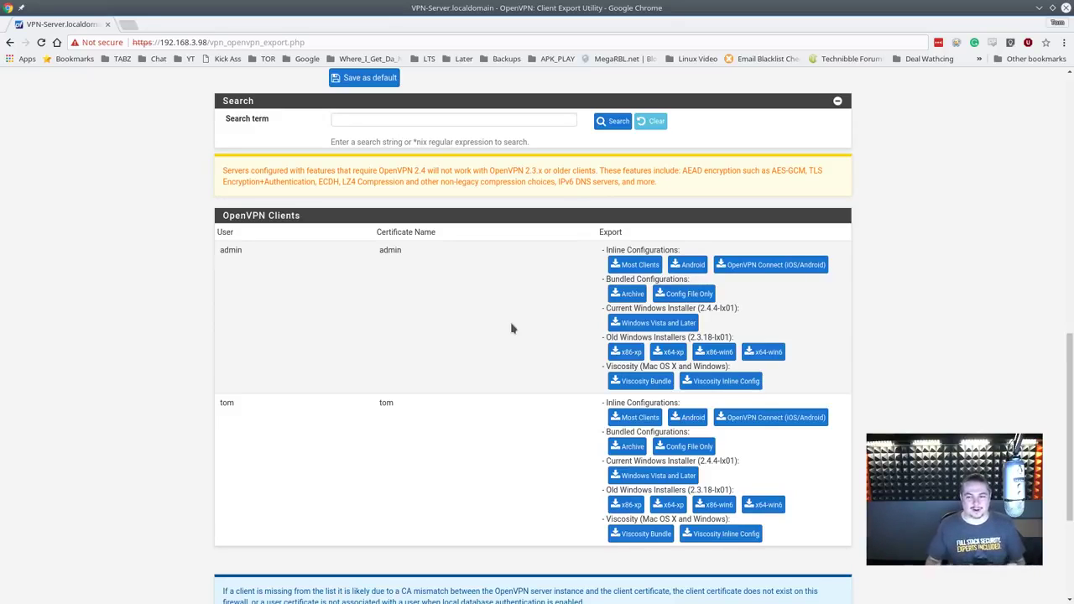
pyautogui.scroll(4, 524, 321)
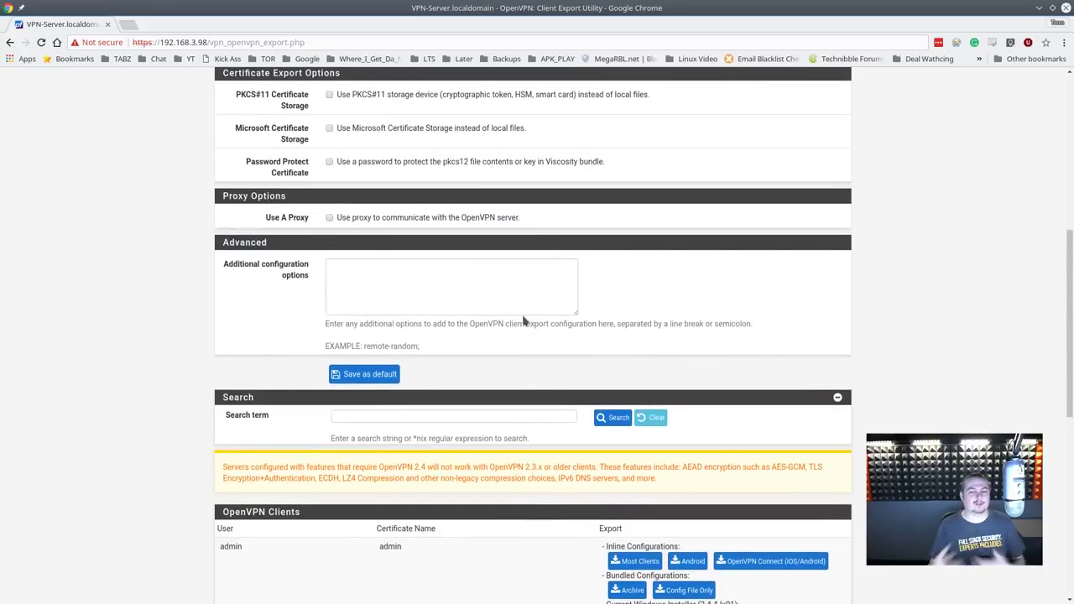
pyautogui.scroll(6, 524, 321)
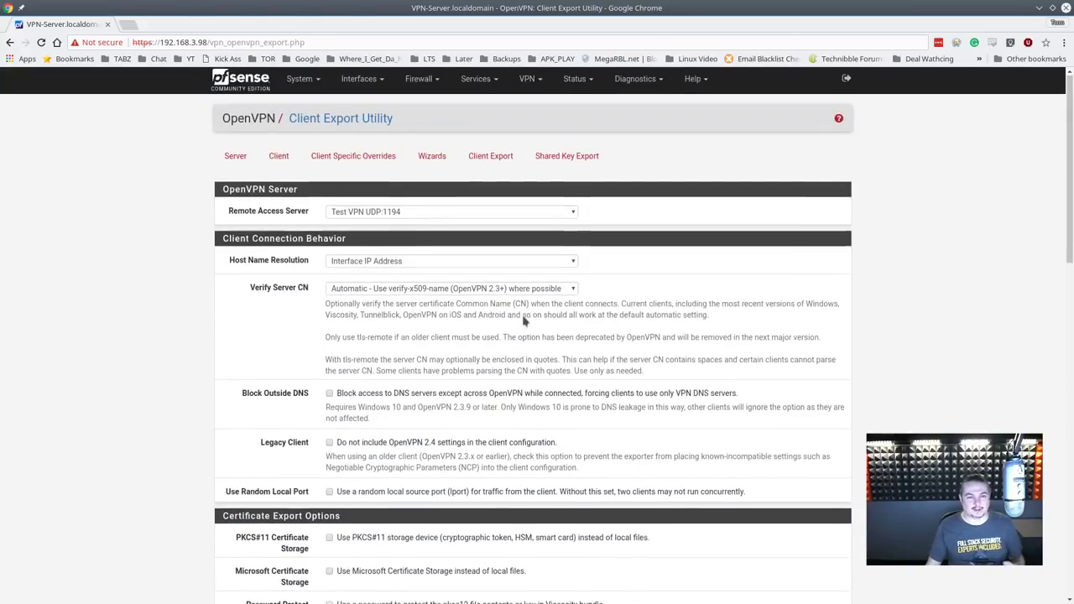